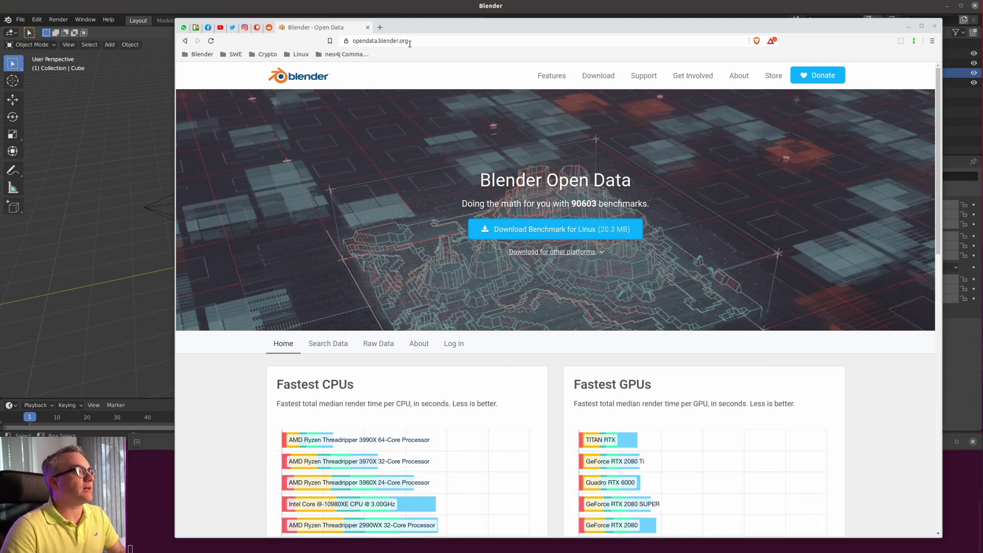
click(574, 237)
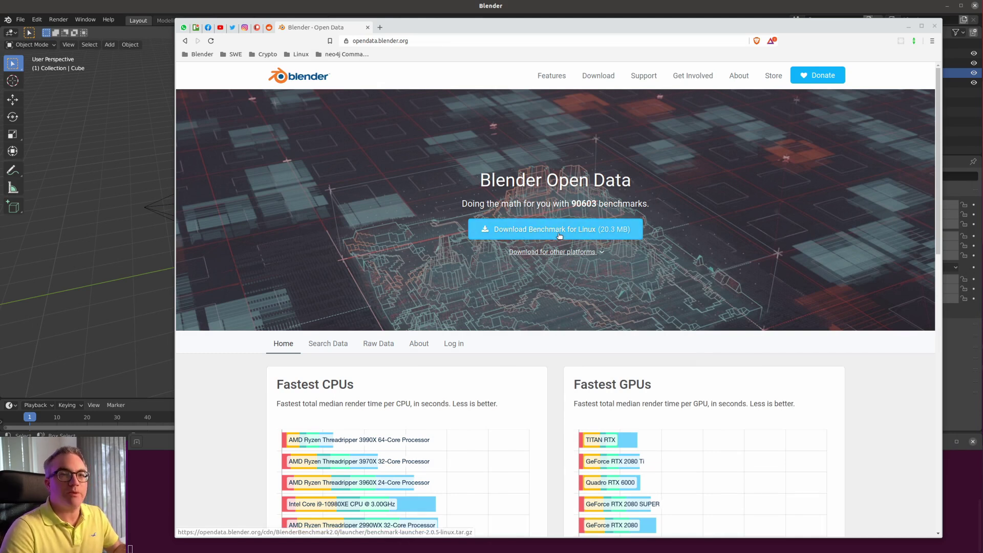
scroll(596, 276, down, 4)
scroll(627, 323, up, 2)
scroll(628, 321, up, 2)
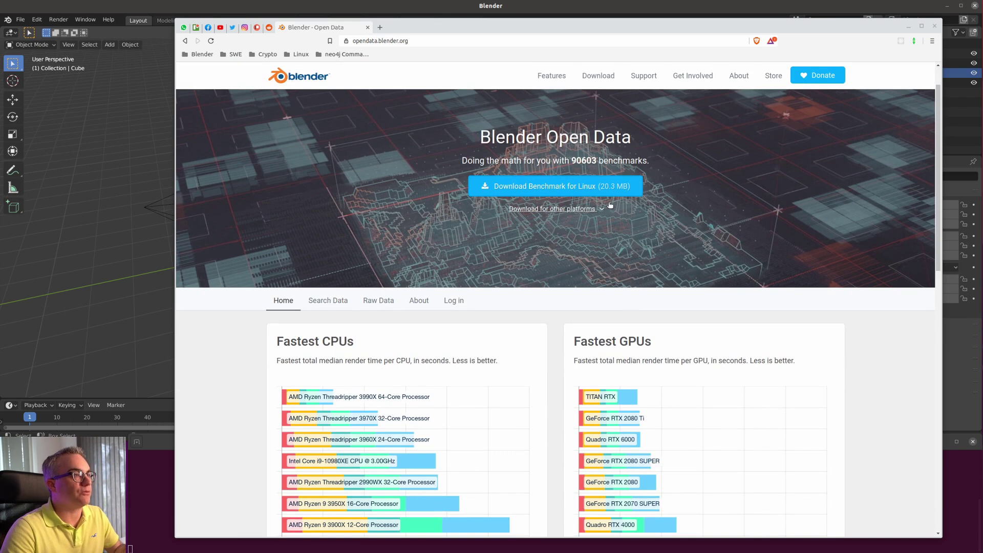
scroll(677, 358, down, 3)
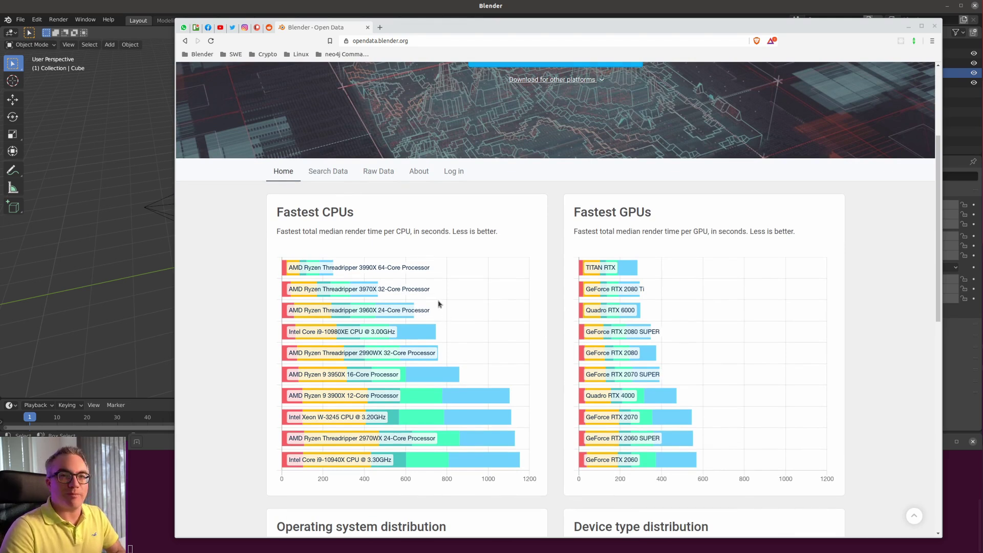
mouse_move(361, 294)
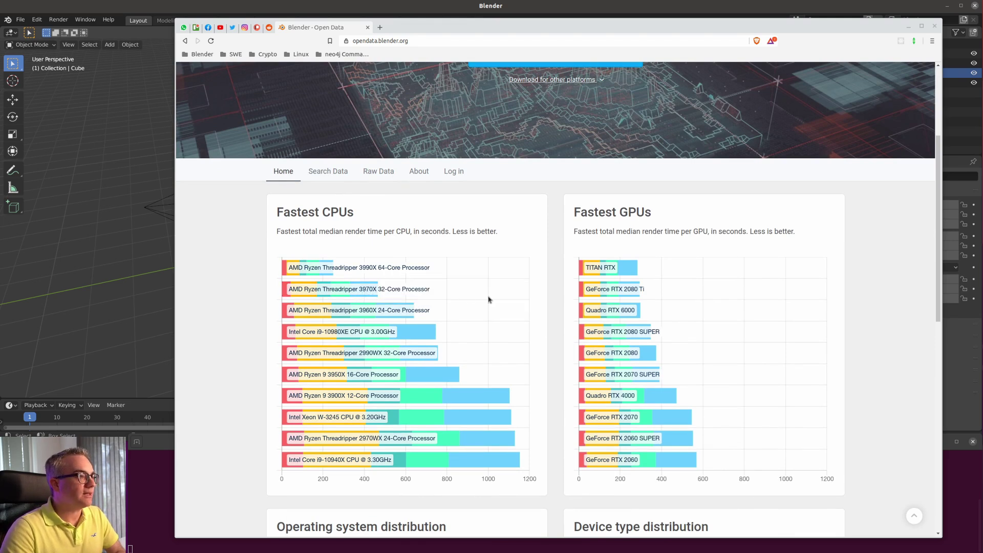
mouse_move(632, 292)
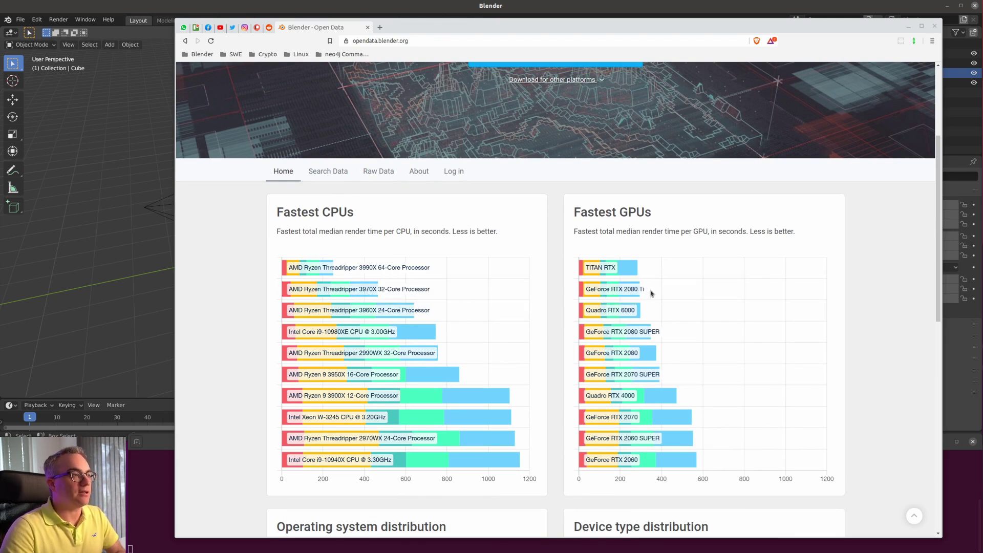
scroll(676, 246, down, 1)
scroll(680, 248, up, 4)
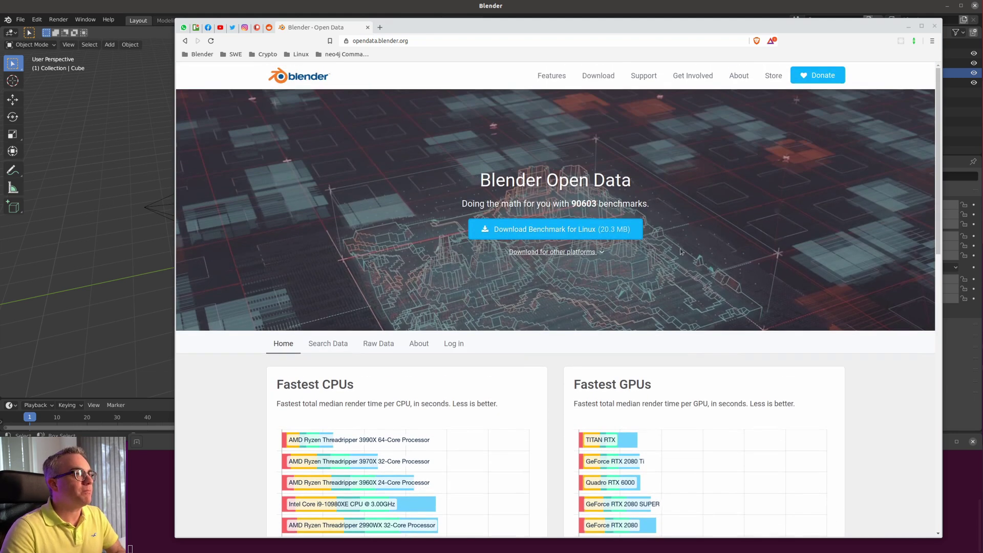
- Open Search Data, look over the median render times table, and open the 'any benchmark' list
click(334, 346)
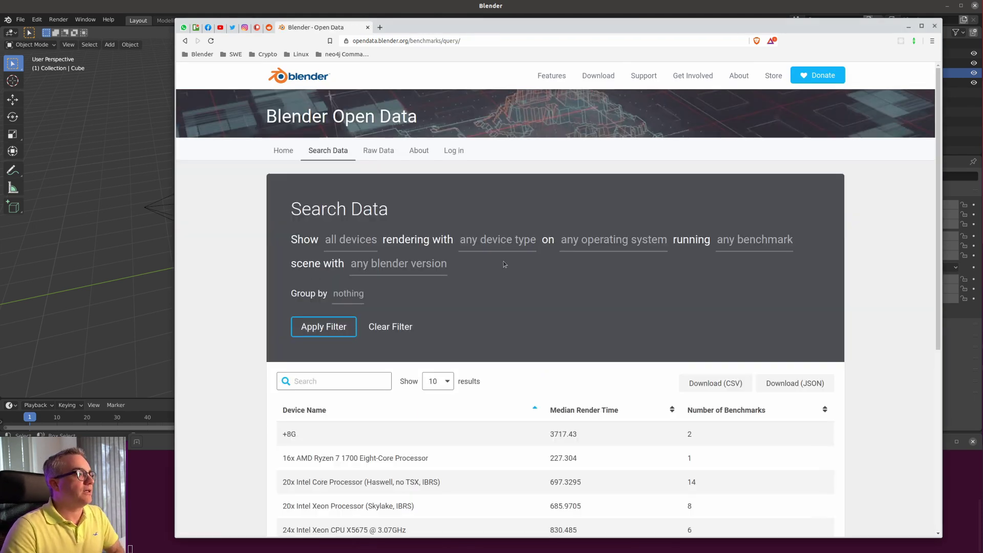
scroll(503, 261, down, 2)
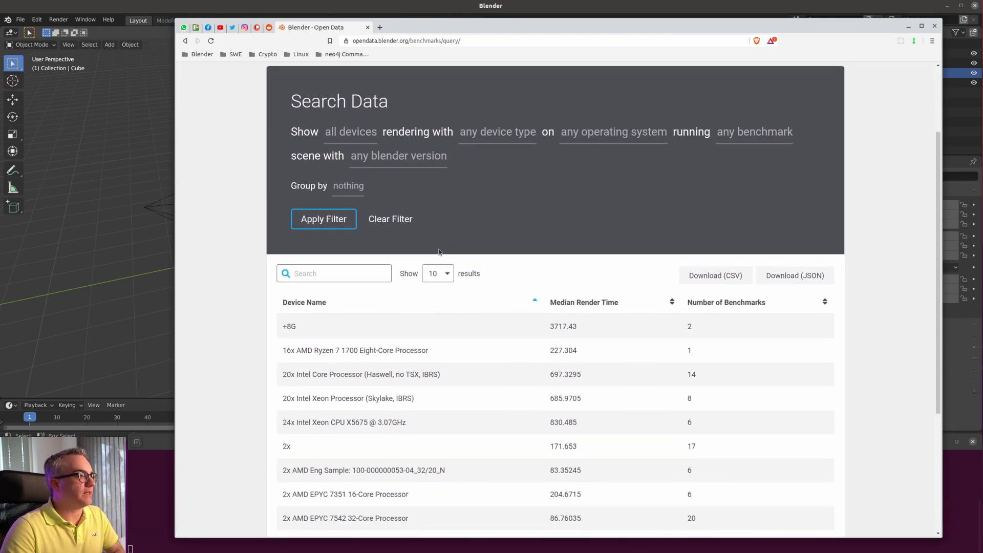
scroll(554, 183, up, 1)
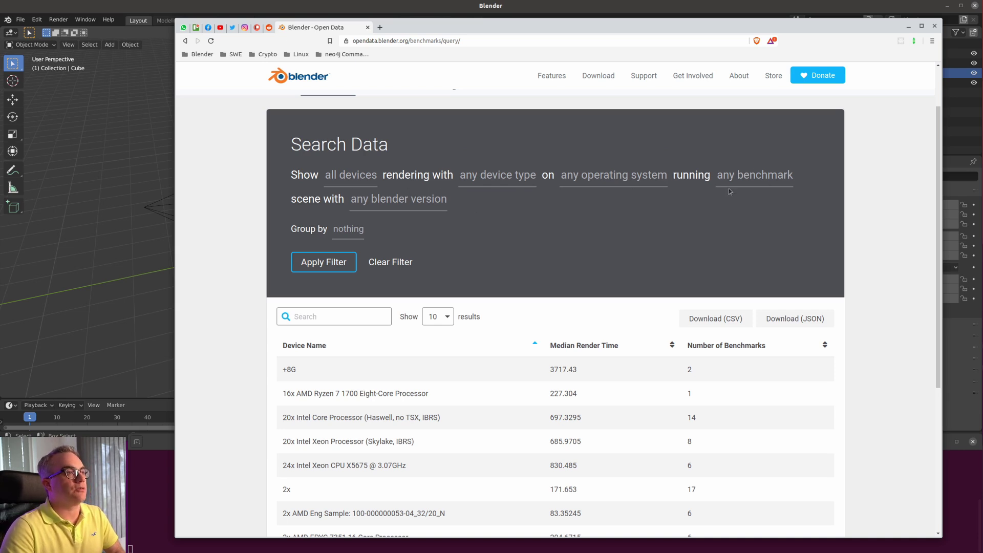
click(771, 177)
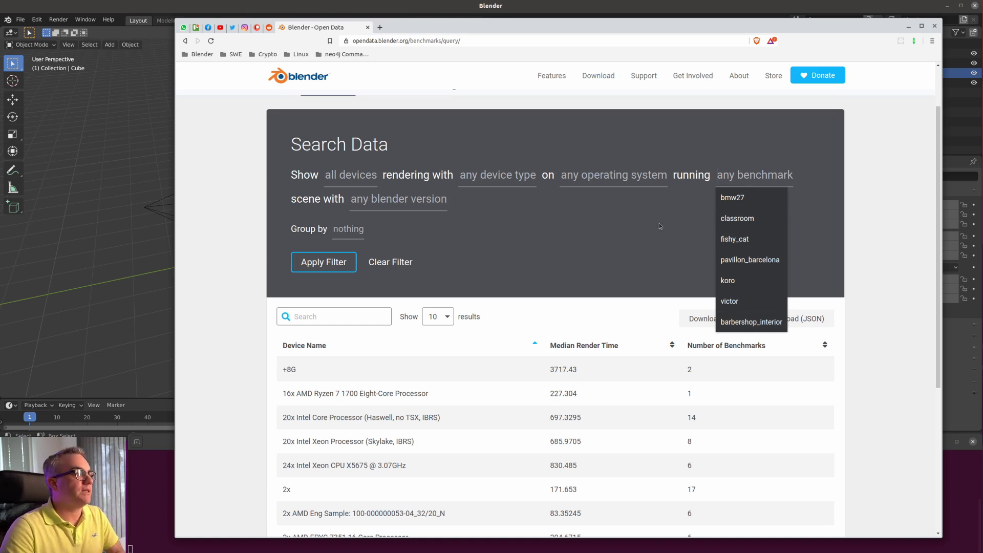
- Group the benchmark results by Scene and apply the filter
click(621, 216)
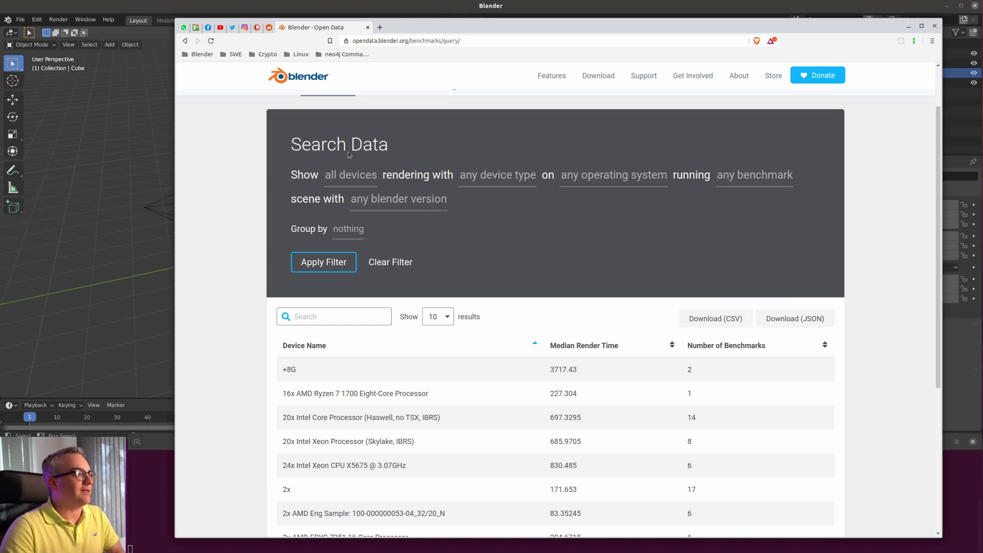
click(354, 229)
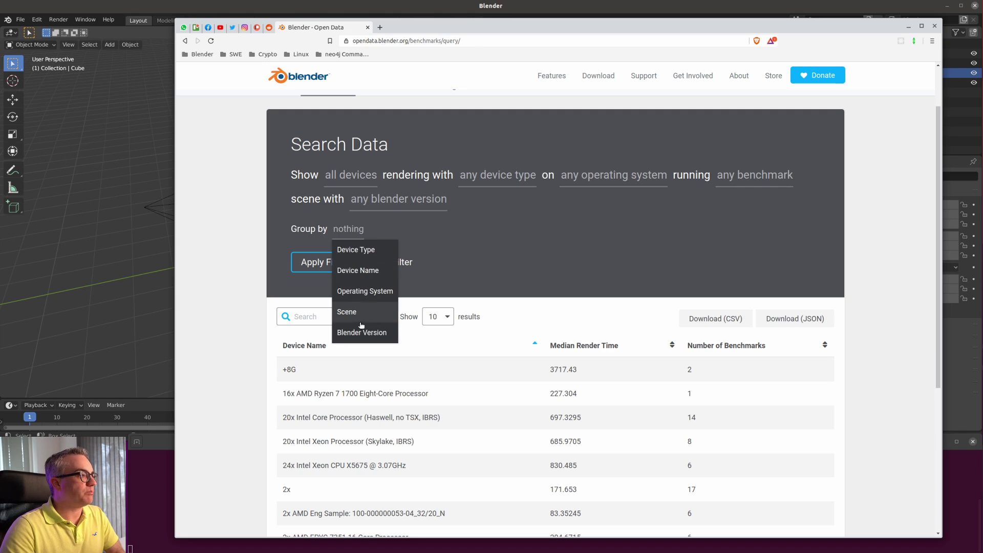
click(347, 312)
click(324, 262)
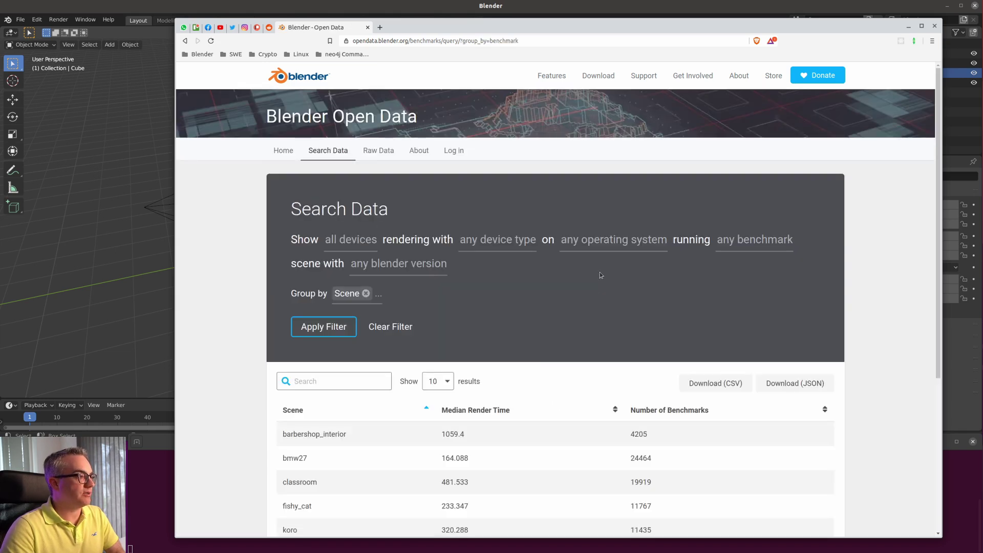
scroll(597, 286, down, 3)
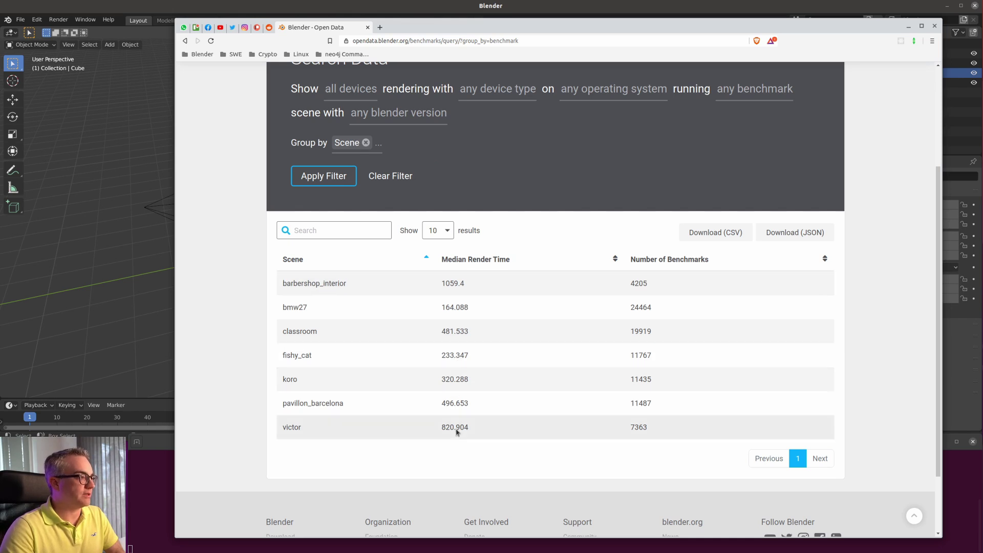
scroll(615, 314, up, 1)
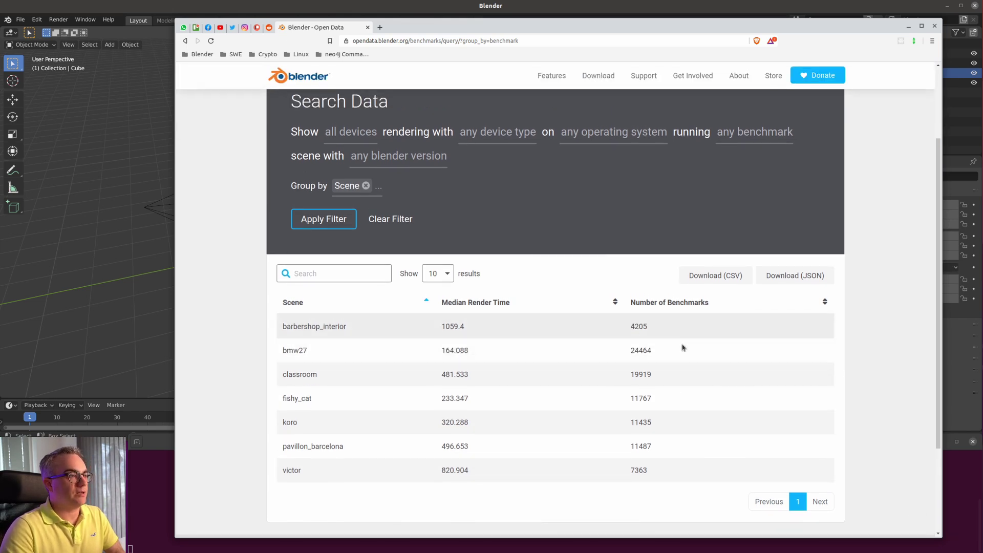
- Download the grouped results as JSON named tutorial1.json and return to Blender
click(799, 276)
key(BackSpace)
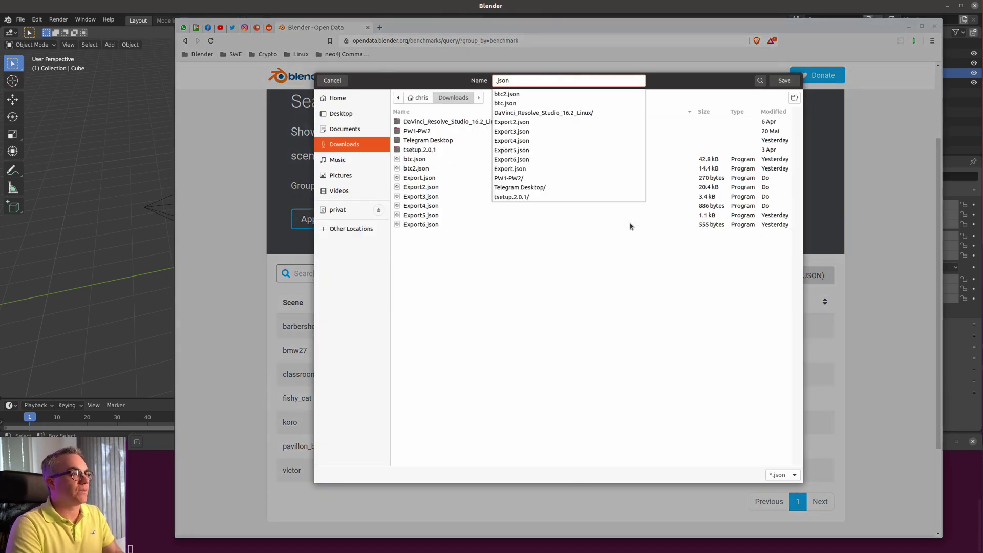
text(tutorial1)
key(Return)
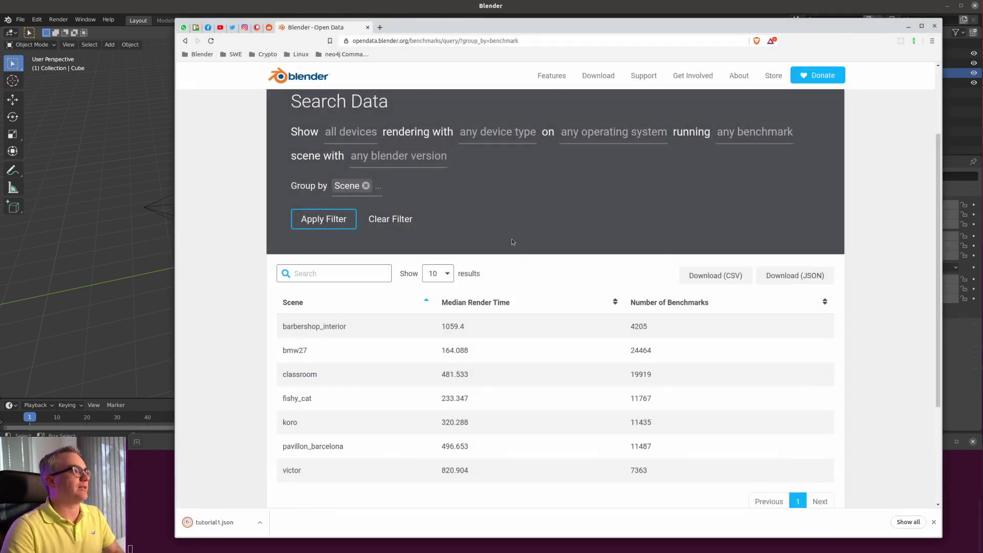
click(905, 29)
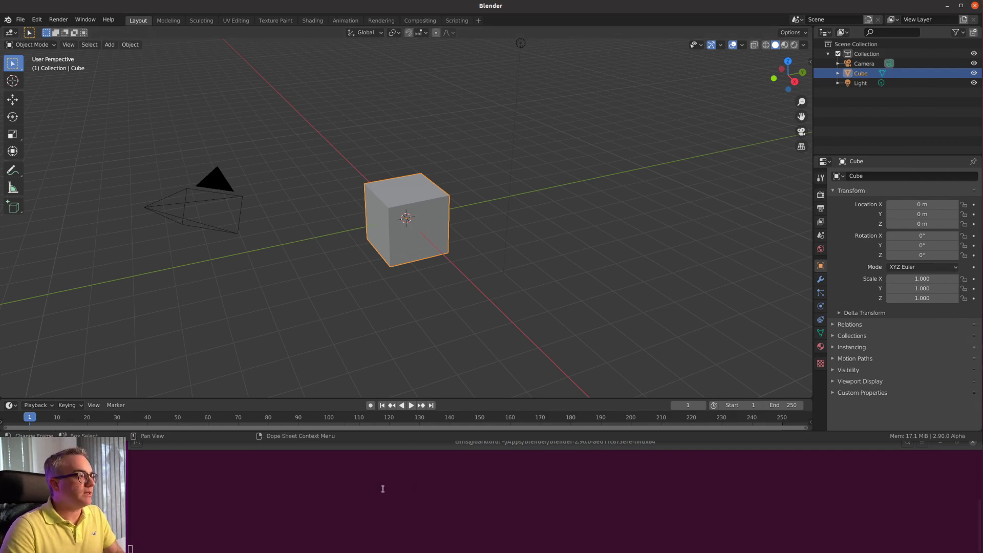
- Select everything and delete the default Camera, Cube and Light
click(352, 499)
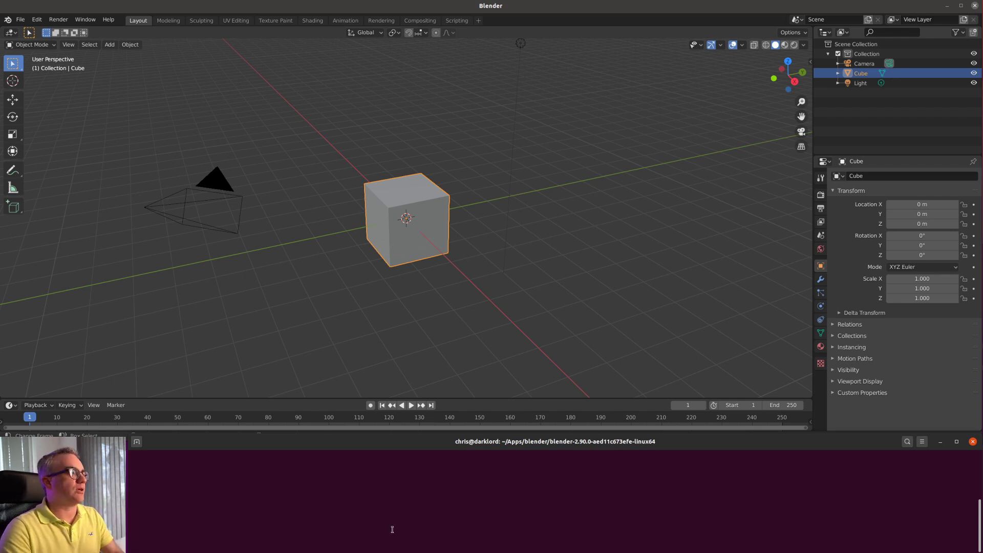
click(86, 19)
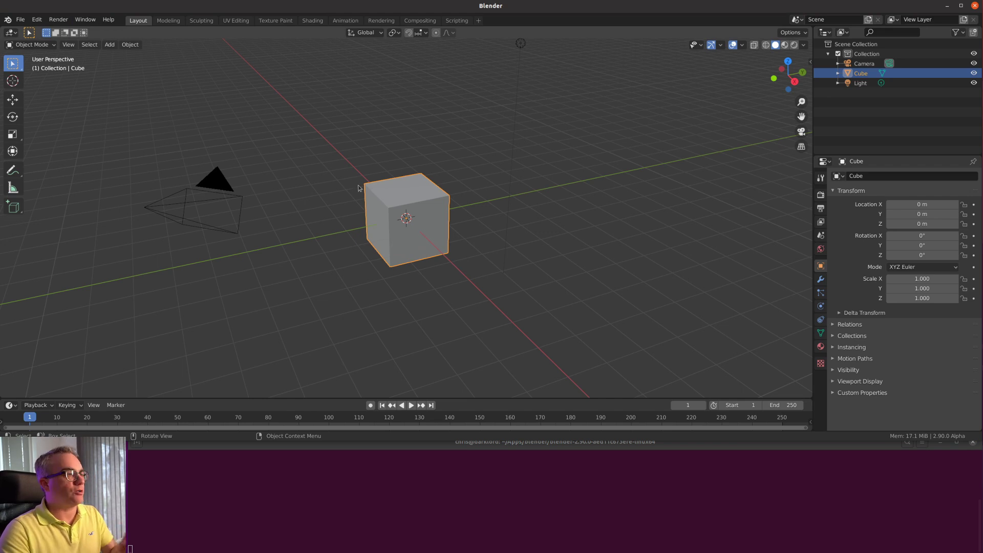
click(364, 164)
key(a)
key(x)
click(382, 141)
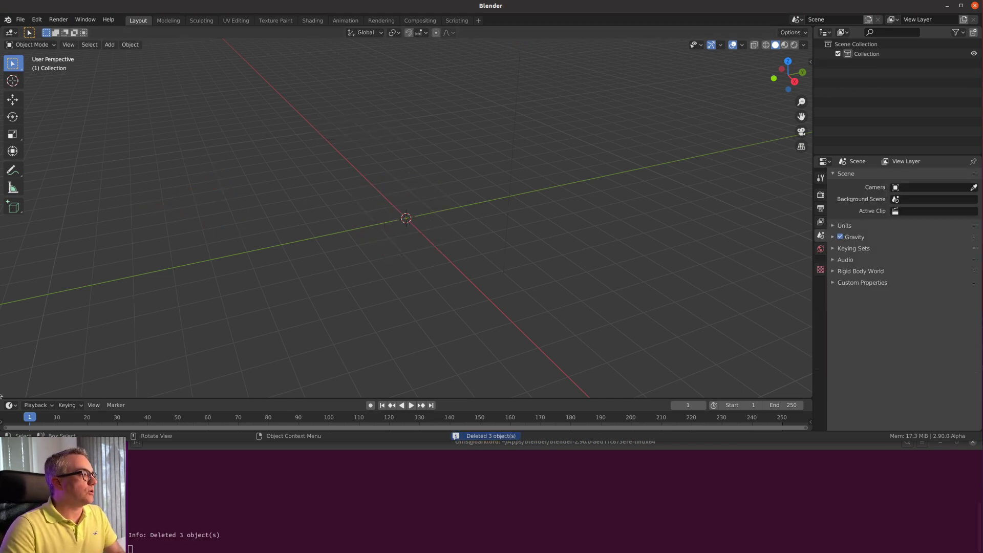
- Split the 3D view and make the lower area an Animation Nodes editor with a new tree
drag(2, 396, 10, 192)
click(10, 188)
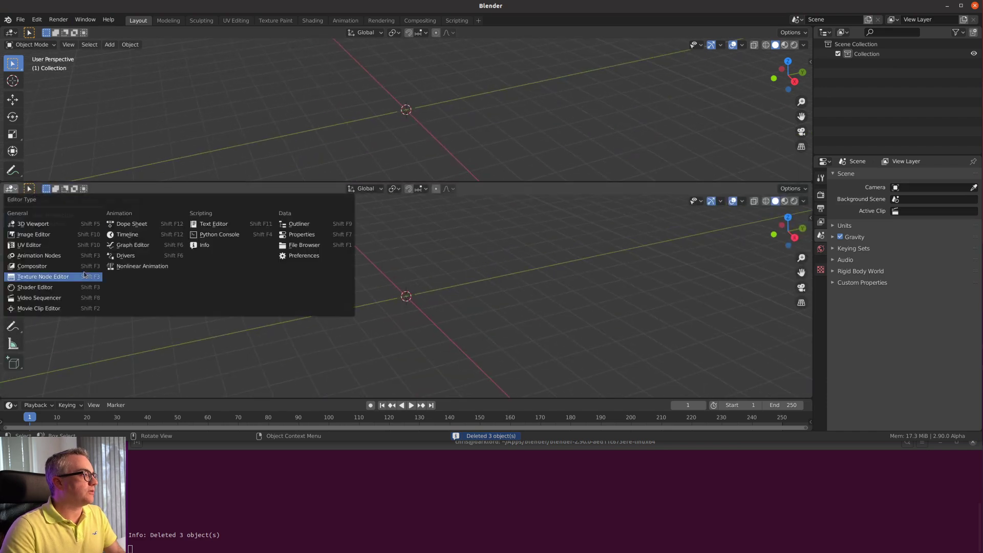
click(36, 255)
click(392, 189)
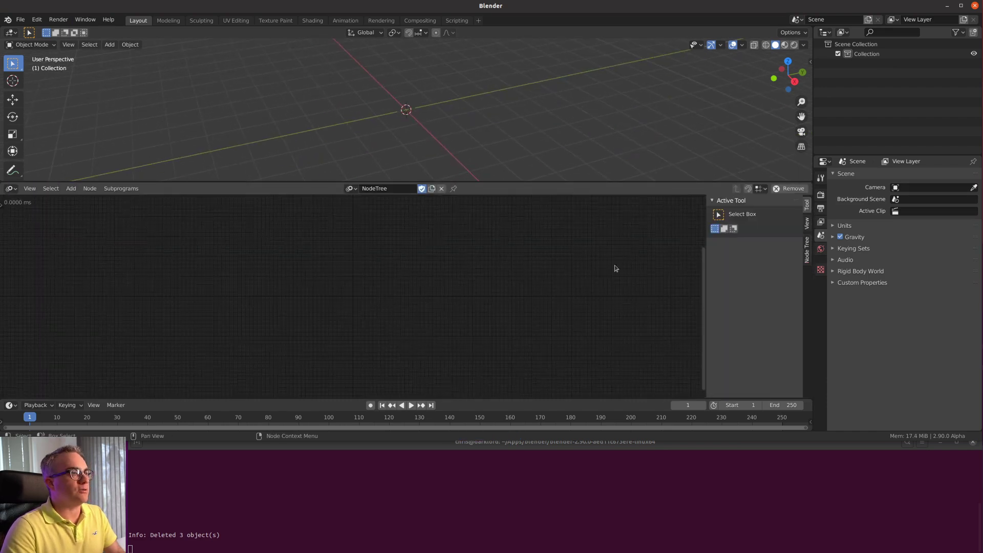
- Set auto execution to Tree, Frame and Property Changed instead of Always
click(808, 250)
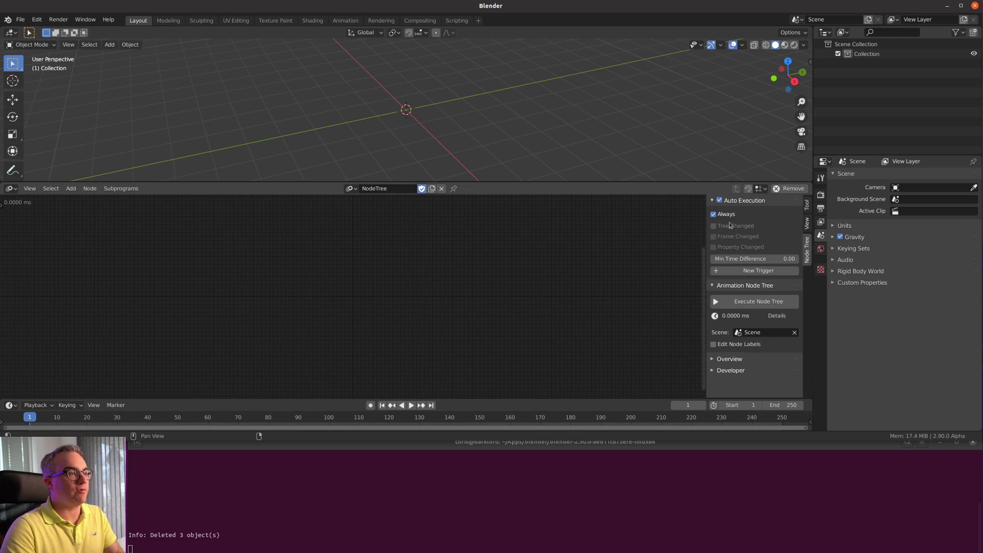
click(713, 214)
drag(713, 226, 713, 247)
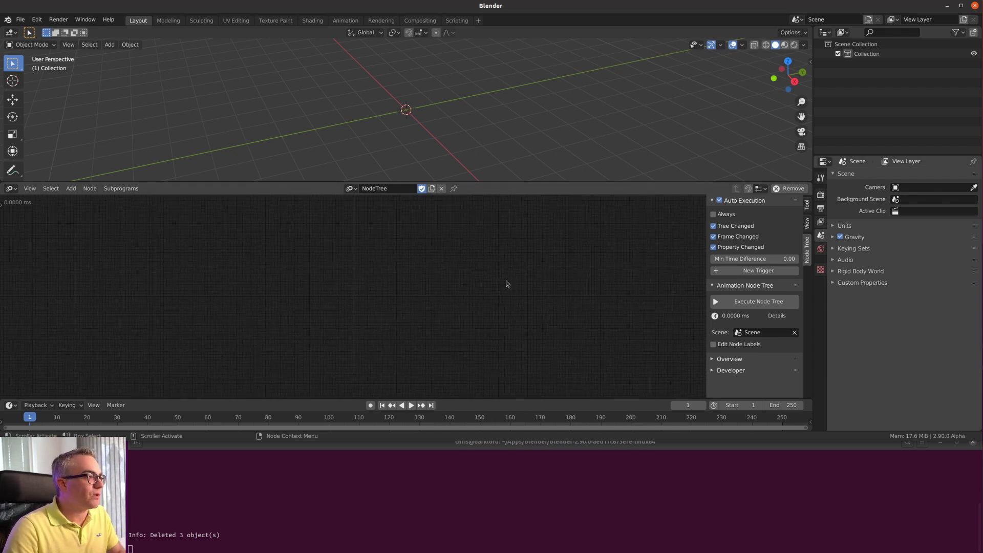
- Add a Script node by searching 'scr' in the add menu
key(shift+a)
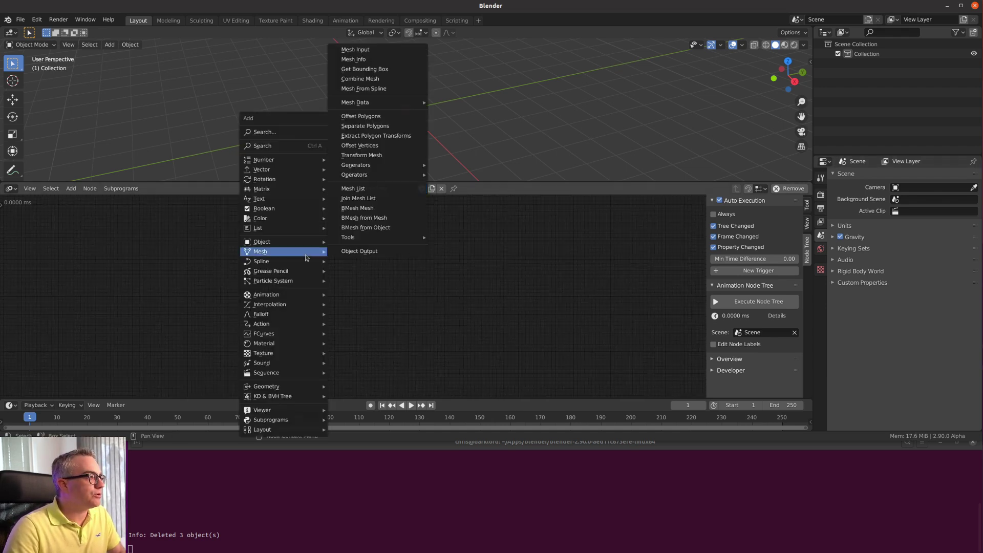
click(286, 146)
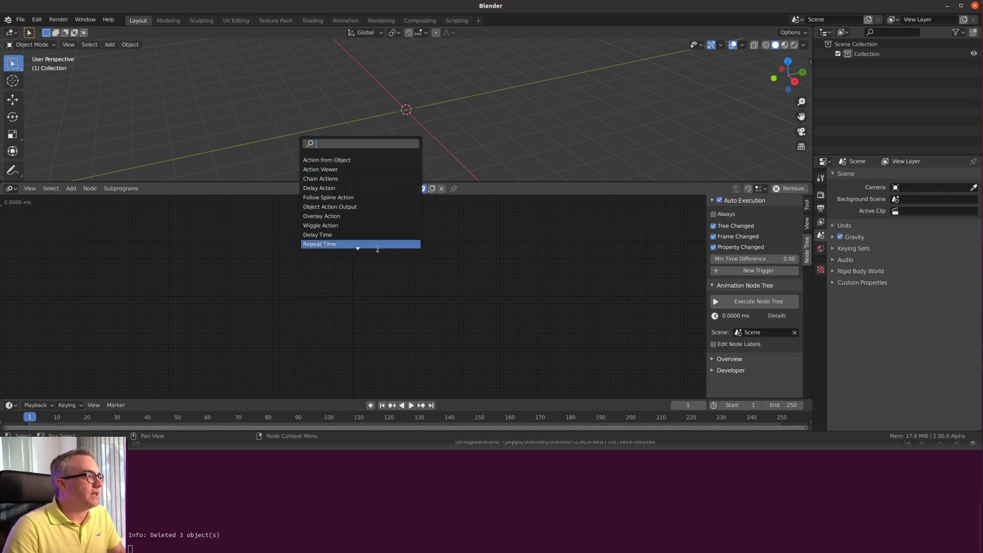
text(scr)
click(334, 161)
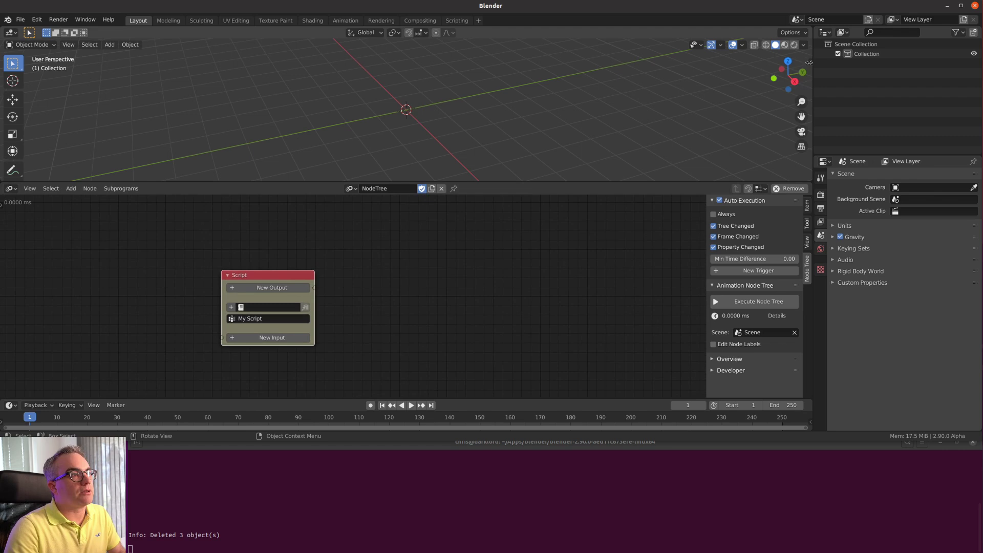
- Turn on Screencast Keys so key presses show in the viewport
drag(809, 63, 708, 64)
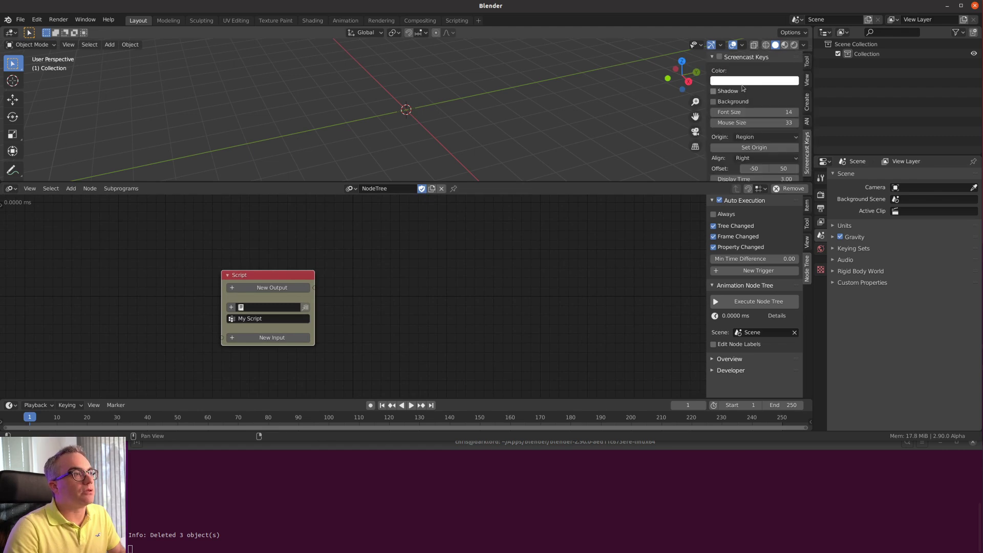
click(720, 57)
key(n)
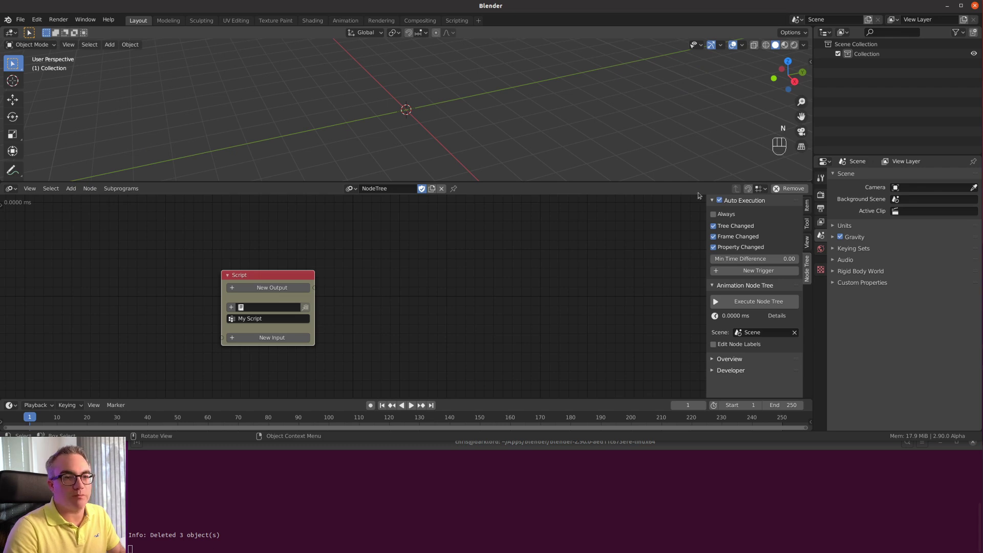
- Add a second Script node via Ctrl+A search 'script', then delete the duplicate
double_click(476, 276)
key(ctrl)
key(ctrl+a)
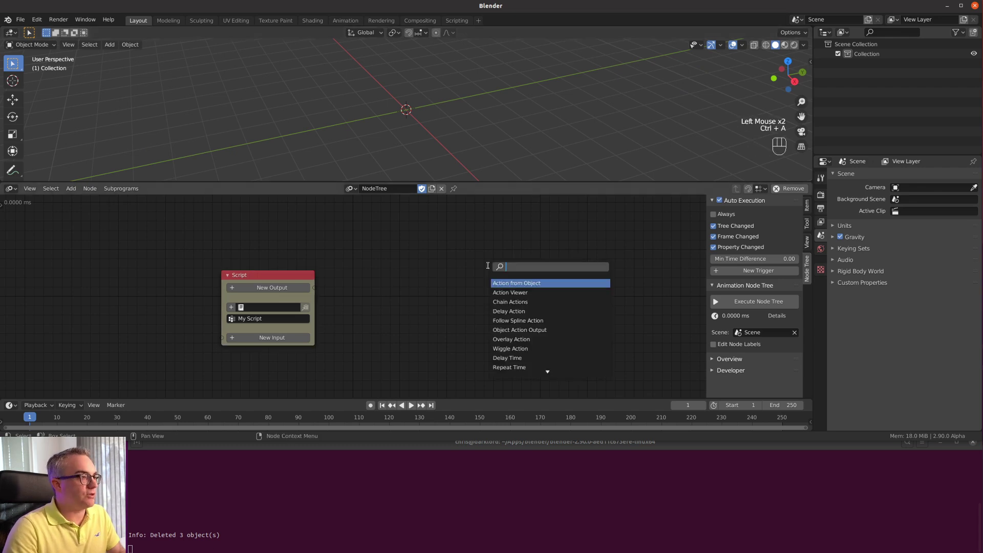
text(script)
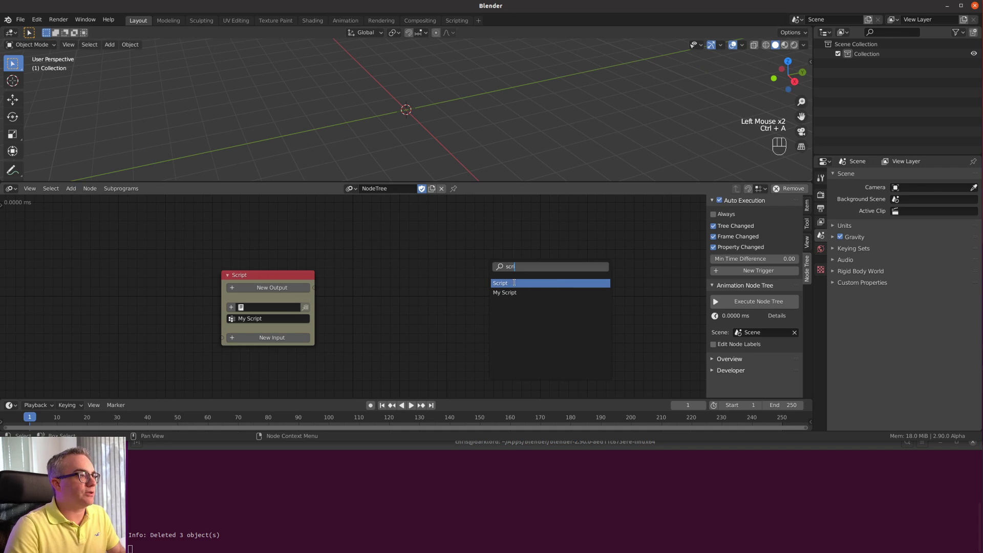
key(Return)
click(359, 272)
key(x)
- Move the Script node higher and assign it the My Script text block
drag(271, 322, 279, 269)
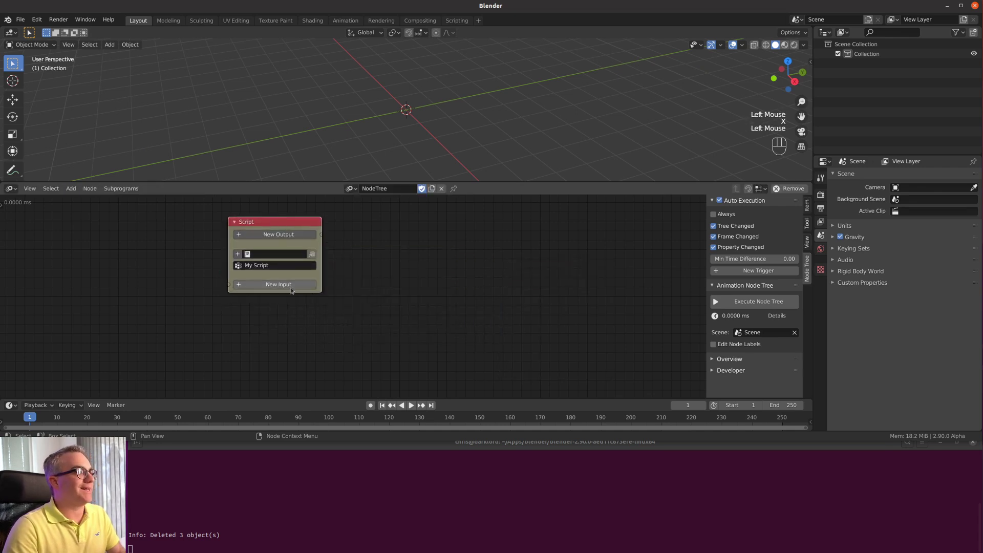
click(267, 255)
click(267, 258)
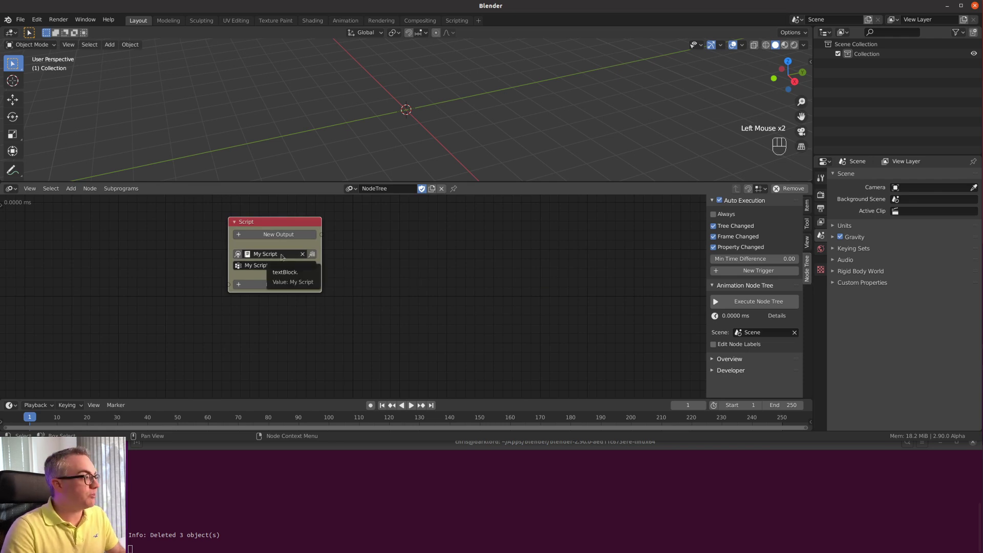
- Split the node editor and show My Script in a Text Editor on the right
drag(811, 186, 450, 197)
click(464, 189)
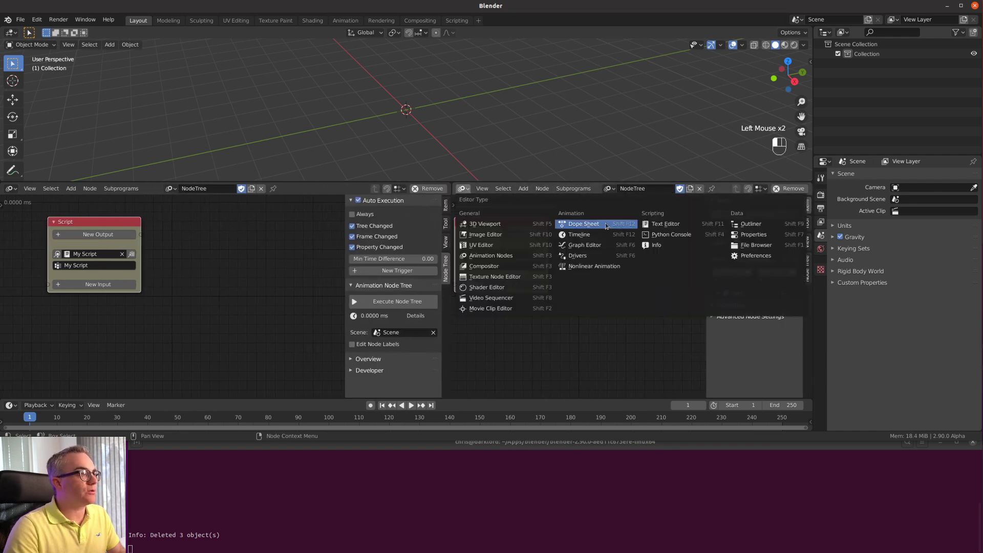
click(656, 223)
click(597, 189)
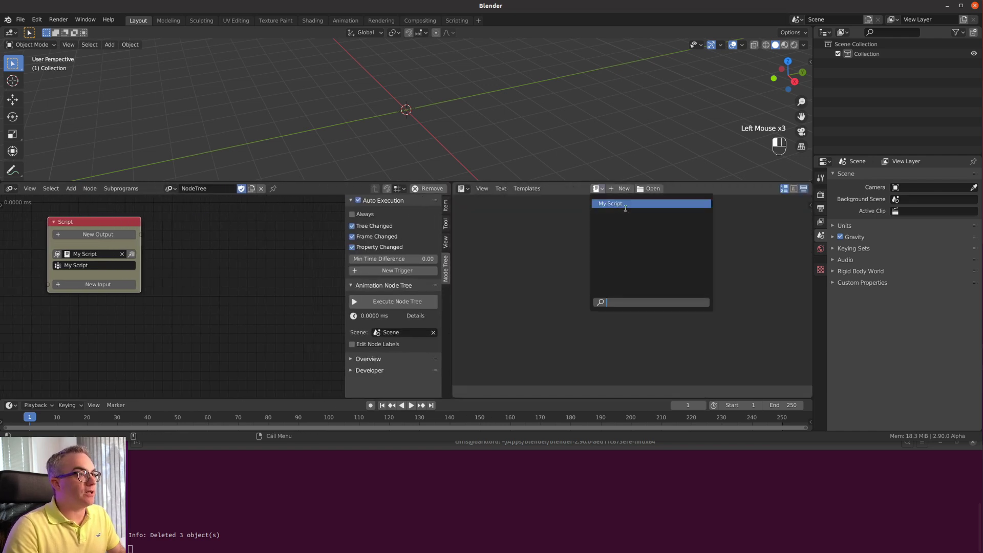
click(618, 204)
- Write a with open() block for Downloads/tutorial1.json as f, calling json.load(f)
scroll(517, 259, up, 4)
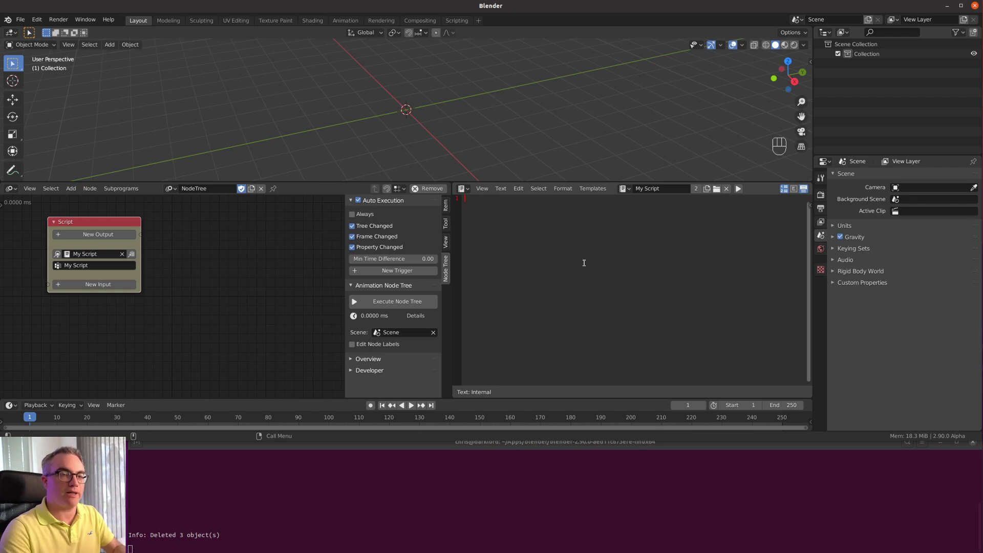
click(537, 258)
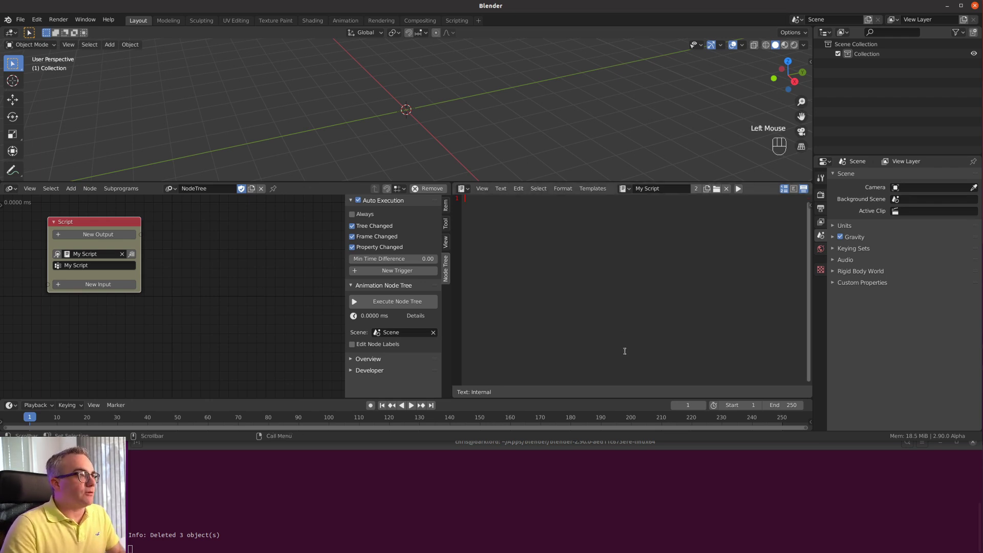
text(with ()
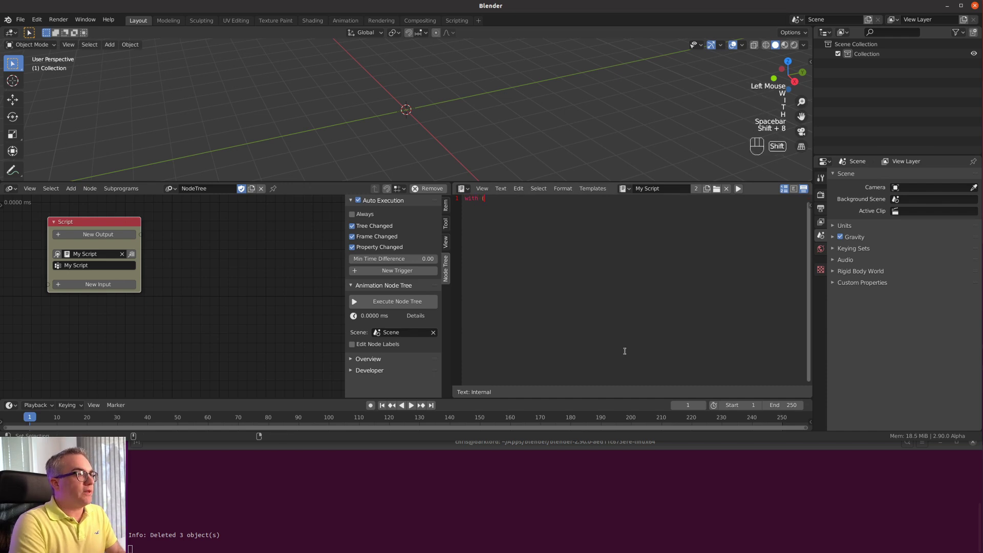
key(BackSpace)
text(open(')
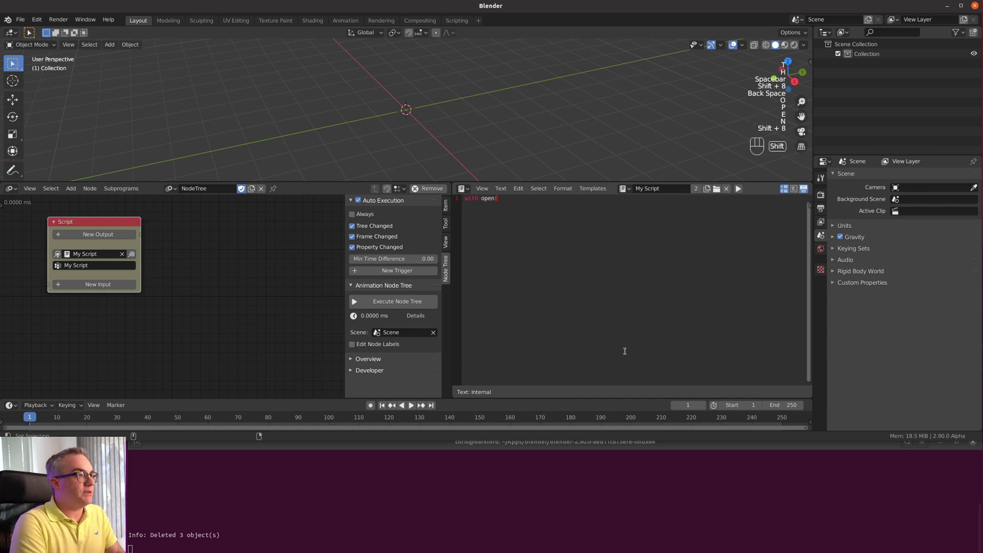
text(''))
key(Left)
key(Left)
key(Left)
text(/home/ch)
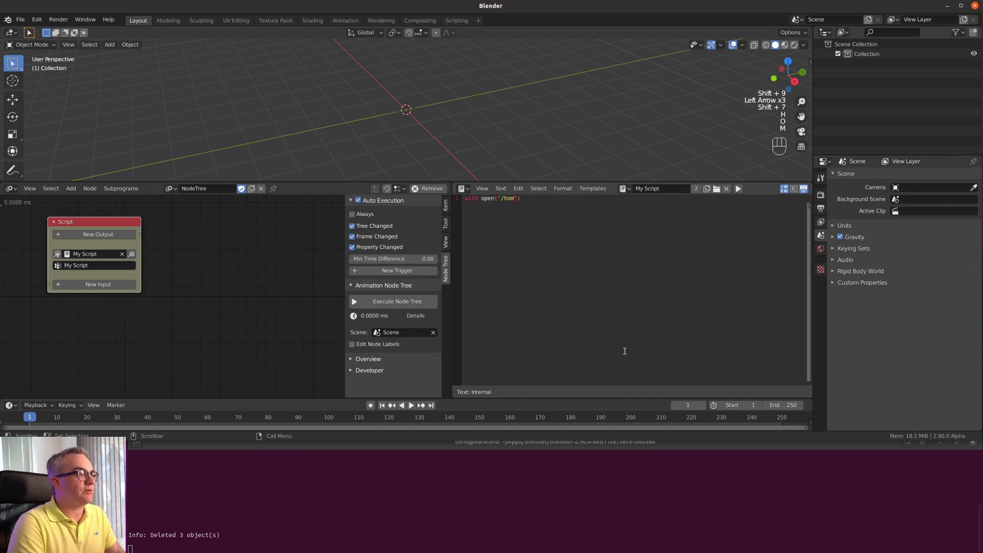
text(ris/Downloads)
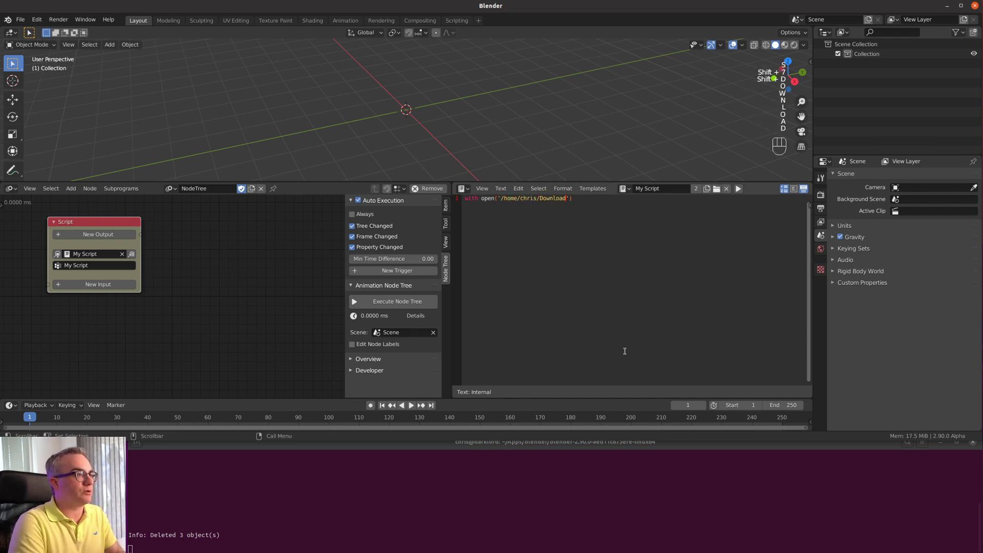
text(/)
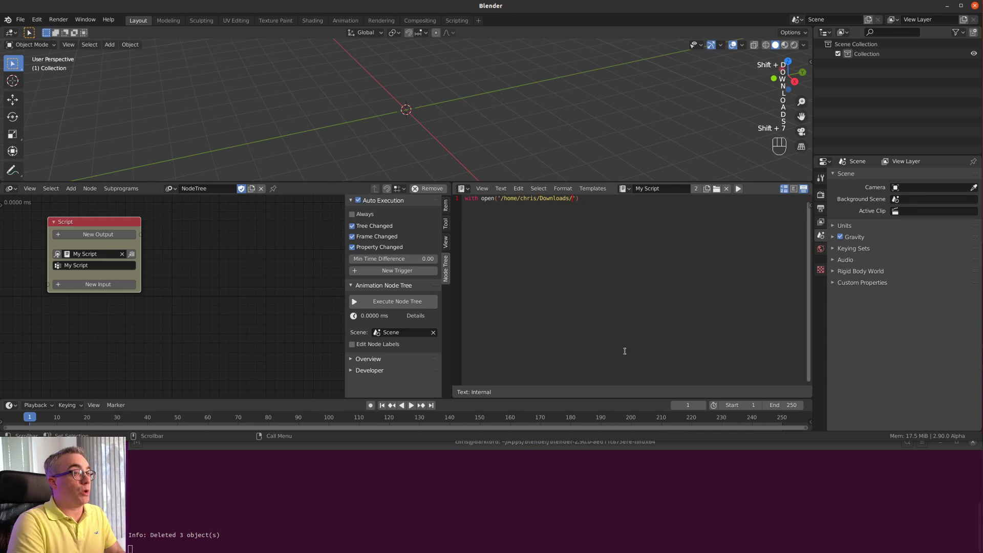
text(tutorial1)
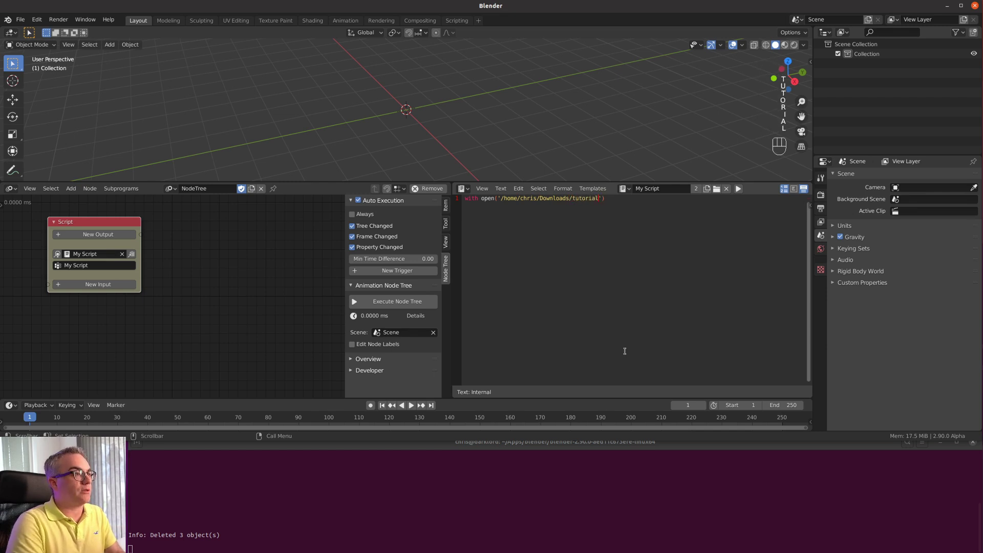
text(.json)
key(End)
text(as f:)
key(Return)
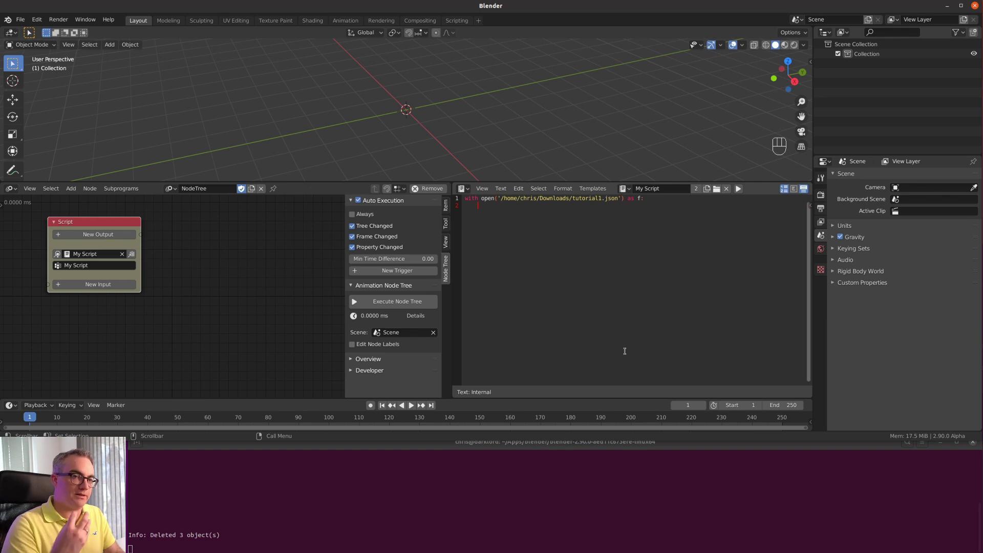
text(json)
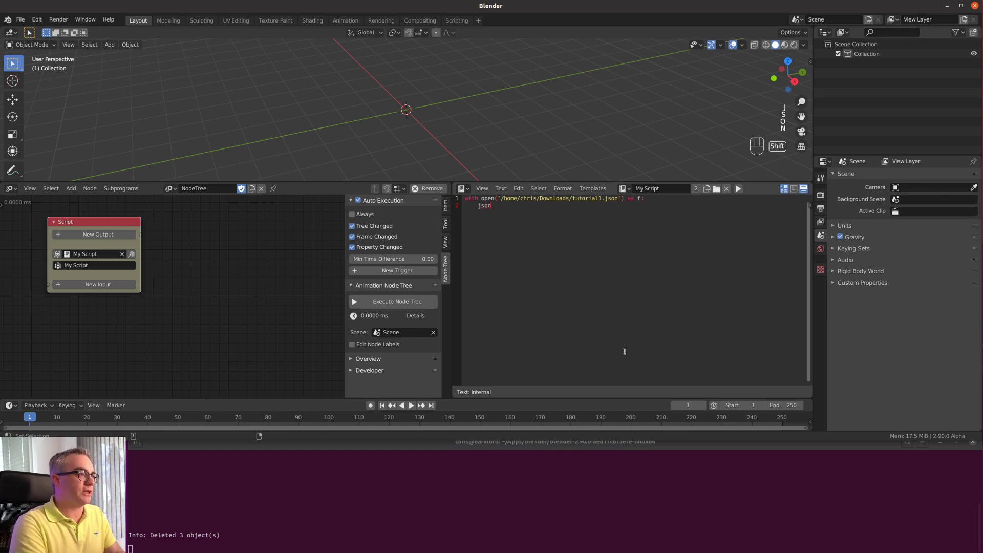
text(.load(f))
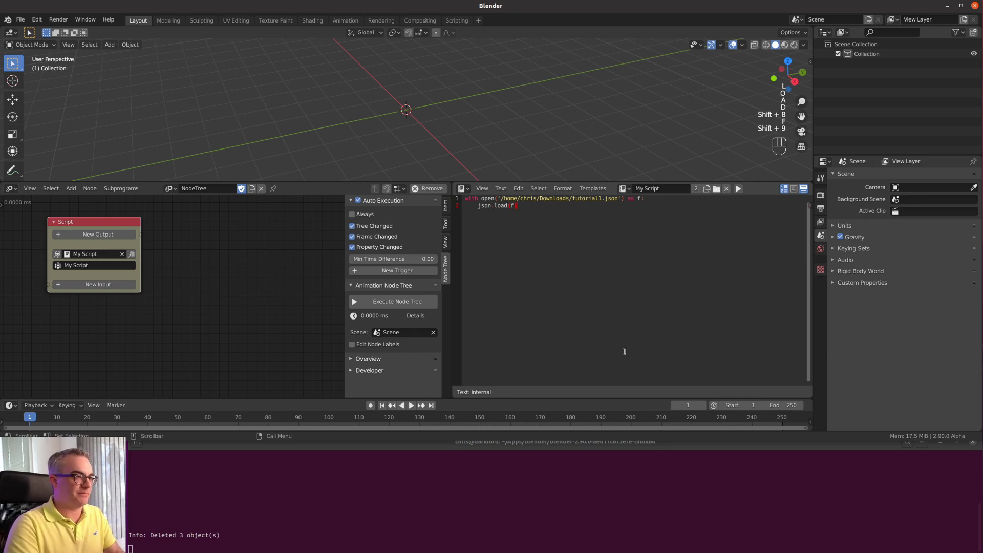
- Assign the loaded data to j and add 'import json' on the first line
key(Home)
key(Right)
text(j =)
key(End)
key(Return)
key(Up)
key(Up)
key(Up)
key(Up)
key(Up)
key(Home)
key(Return)
key(Up)
key(Up)
key(Up)
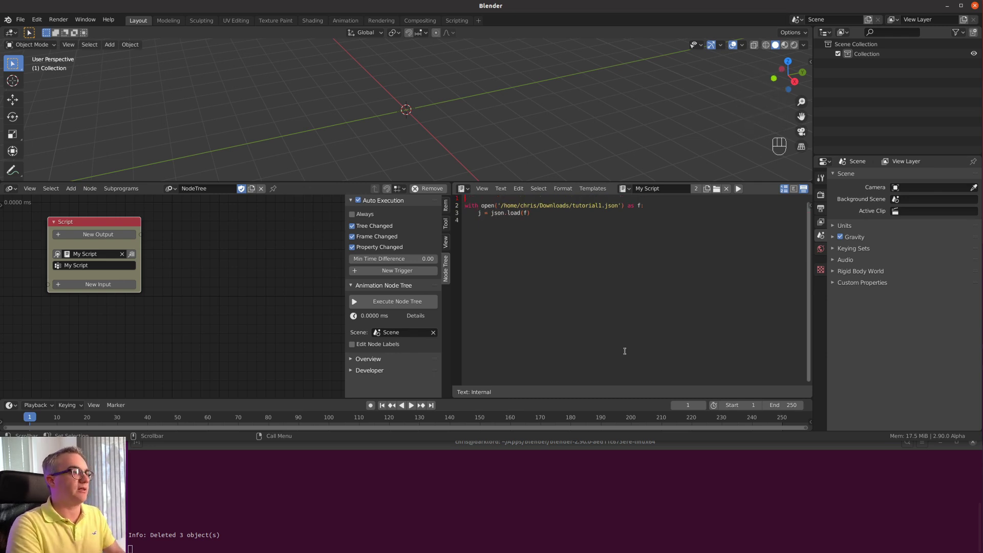
text(import json)
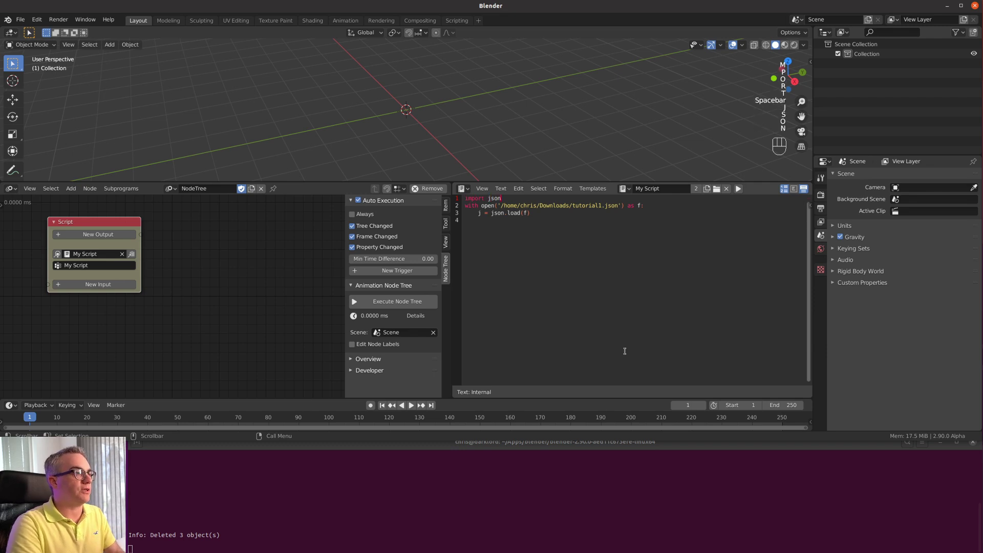
- Add a print(j line at the end of the script
key(Return)
key(Down)
key(Down)
key(Down)
key(Down)
key(Down)
key(End)
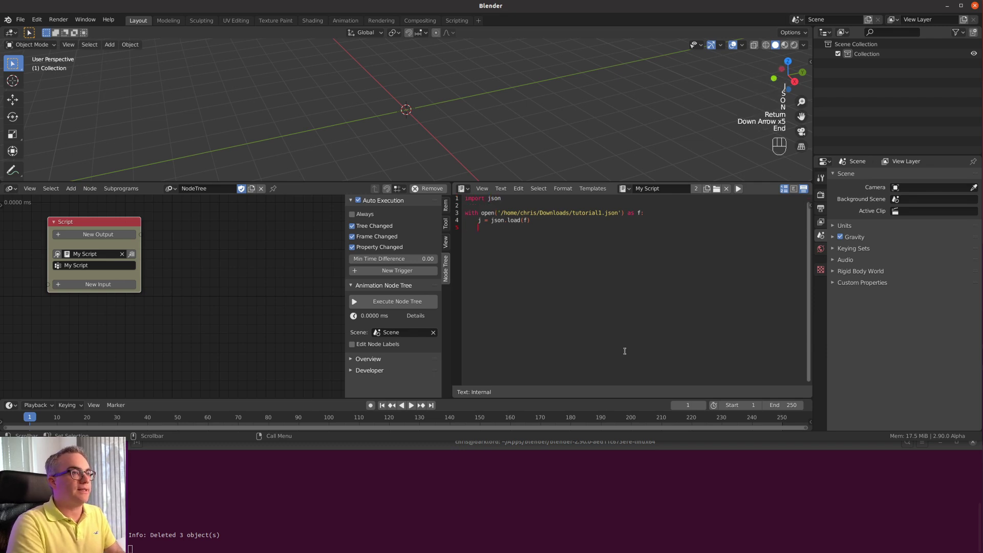
text(print(/)
key(BackSpace)
text(j)
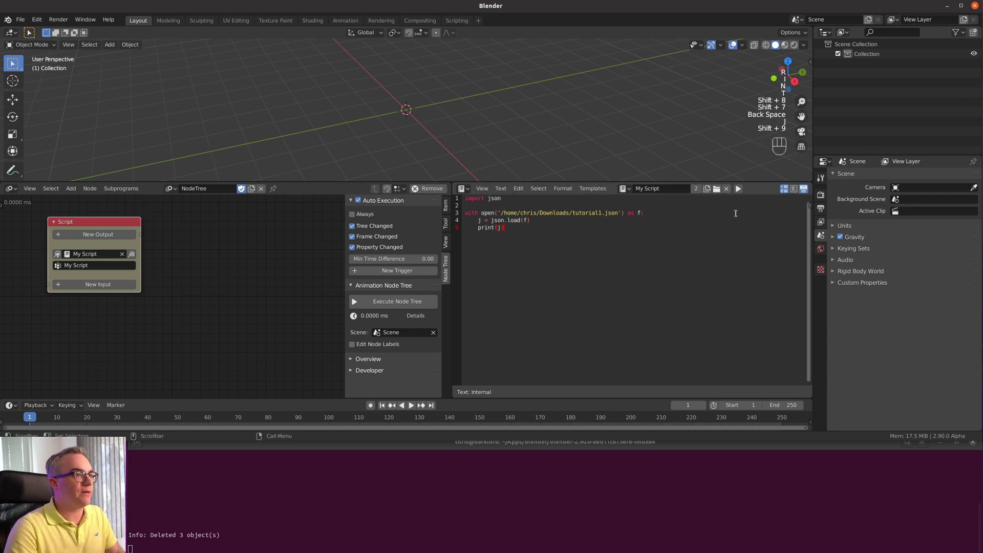
- Save the project as tutorial1.blend
key(ctrl)
key(ctrl+s)
key(Return)
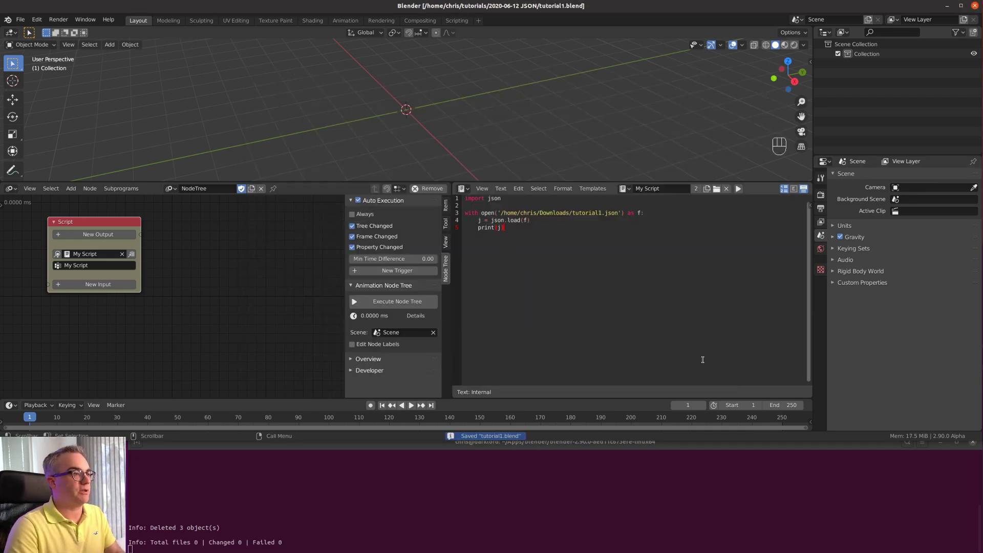
- Close the print(j) call and run the script to print the JSON in the terminal
text())
click(738, 188)
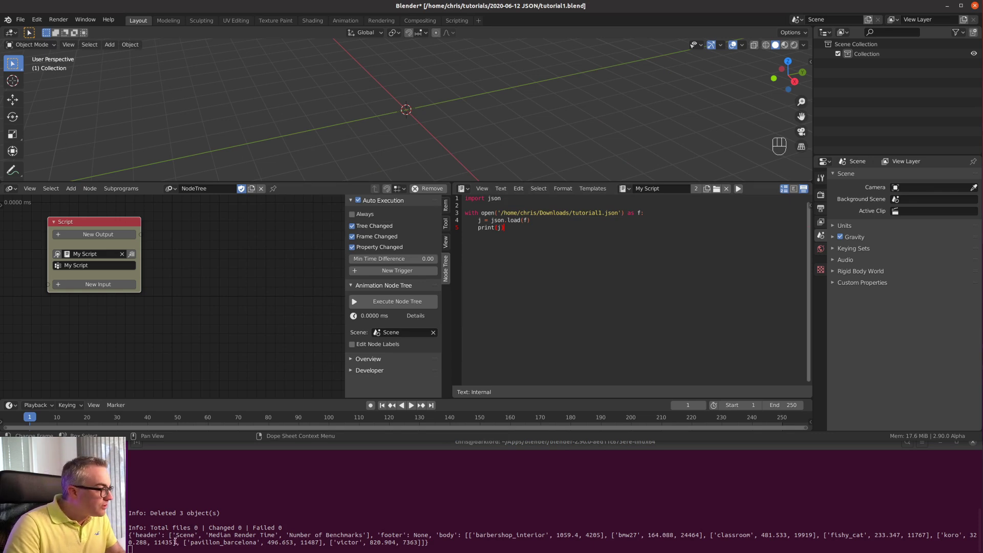
drag(129, 535, 426, 543)
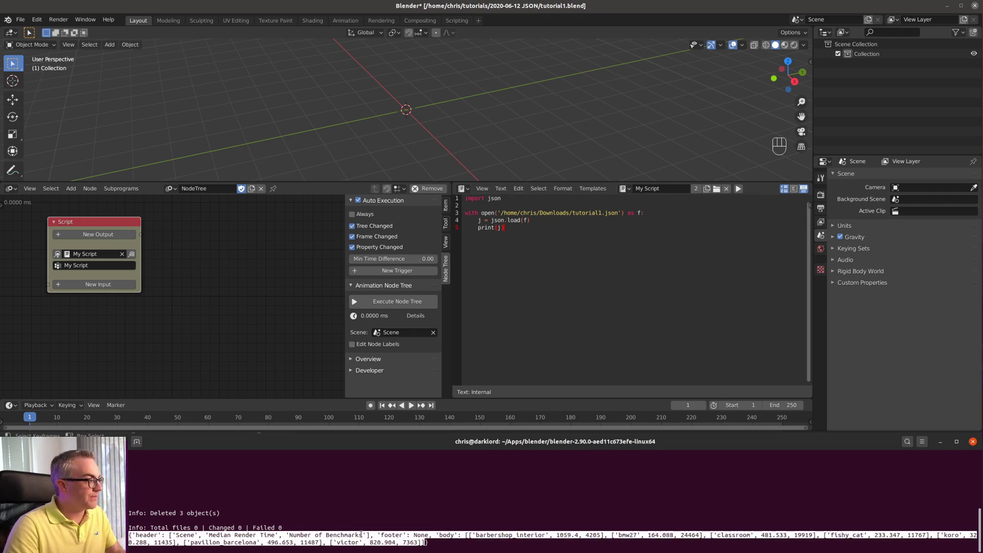
click(441, 523)
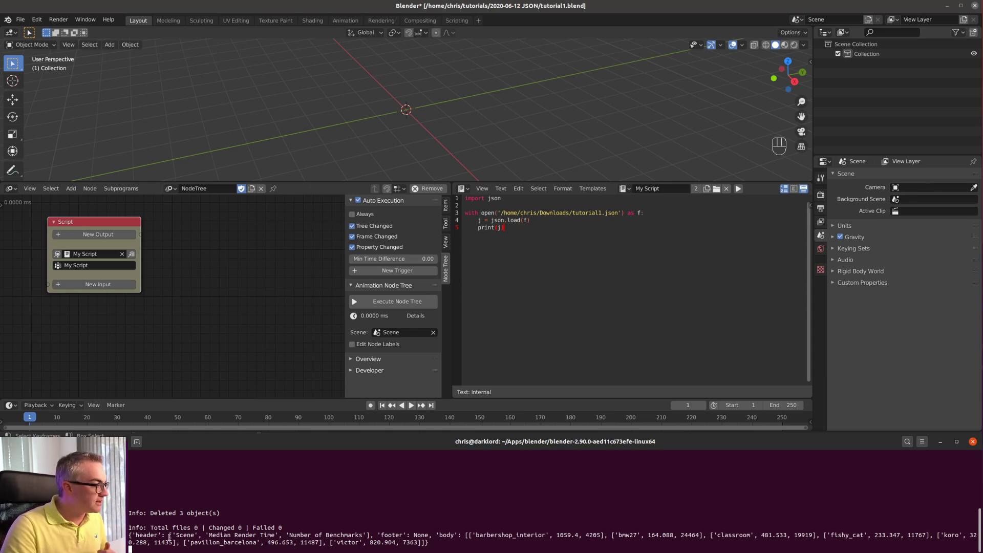
- Highlight the header, footer and body entries in the printed output to inspect them
drag(169, 537, 428, 536)
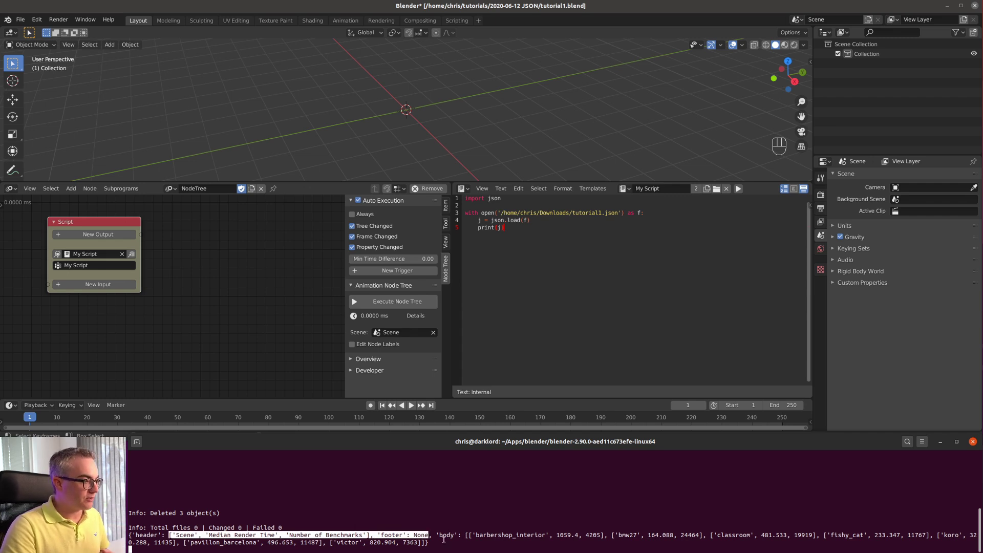
double_click(446, 535)
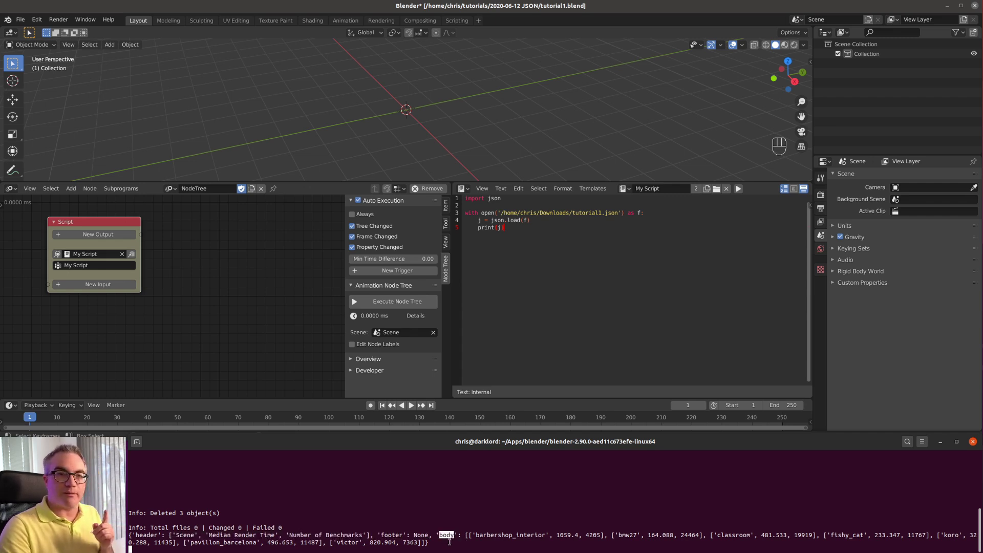
drag(465, 536, 642, 536)
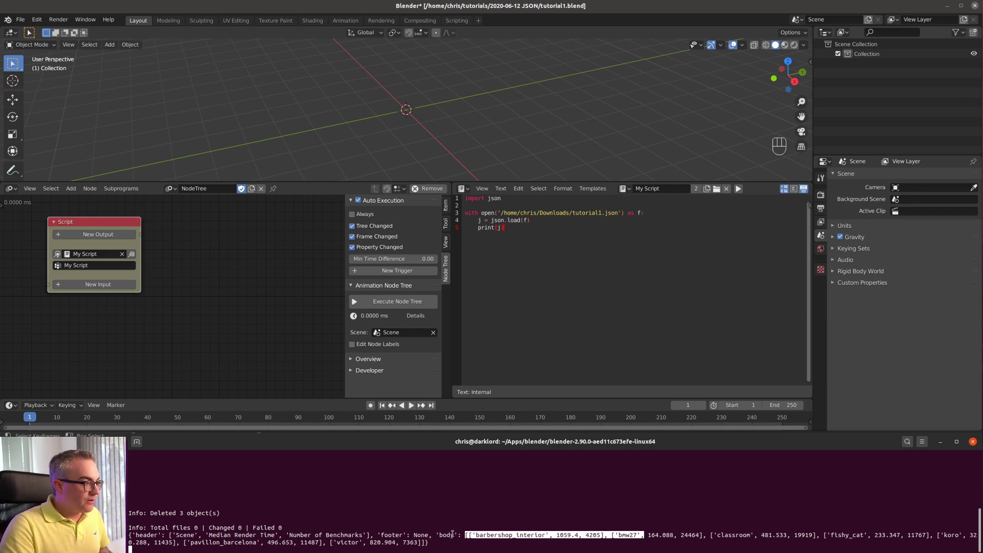
double_click(453, 535)
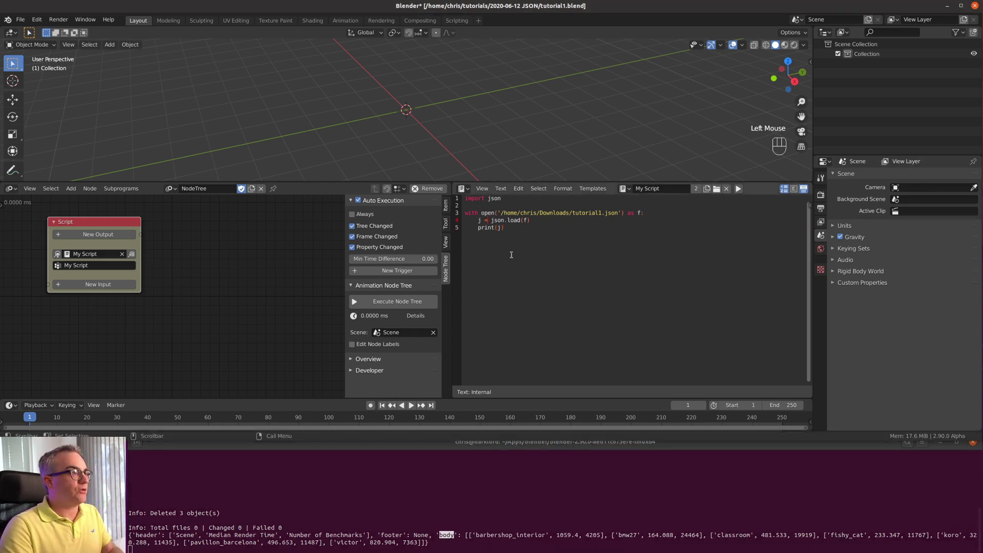
- Add a new line data = j['body'] after the json.load line
key(Left)
key(Left)
key(Left)
key(Left)
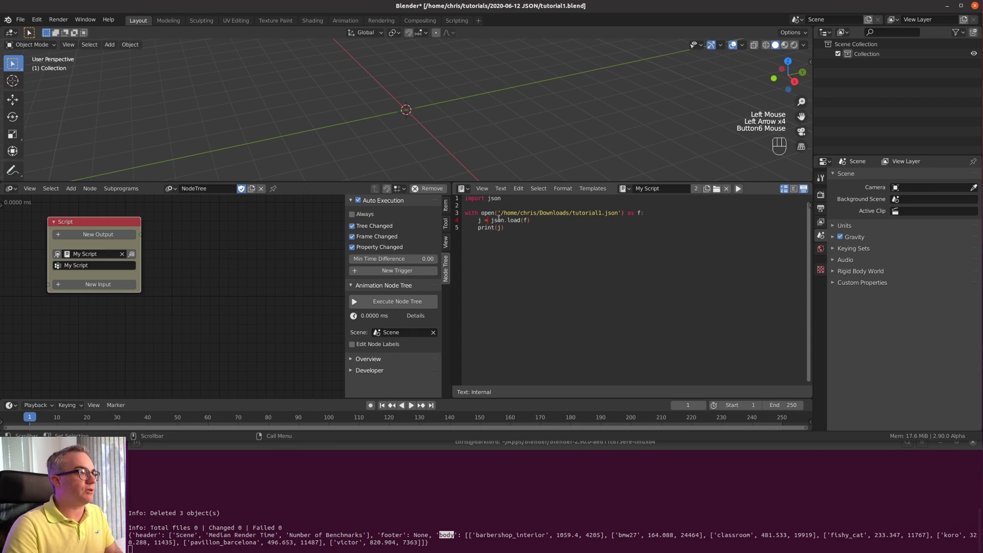
click(476, 220)
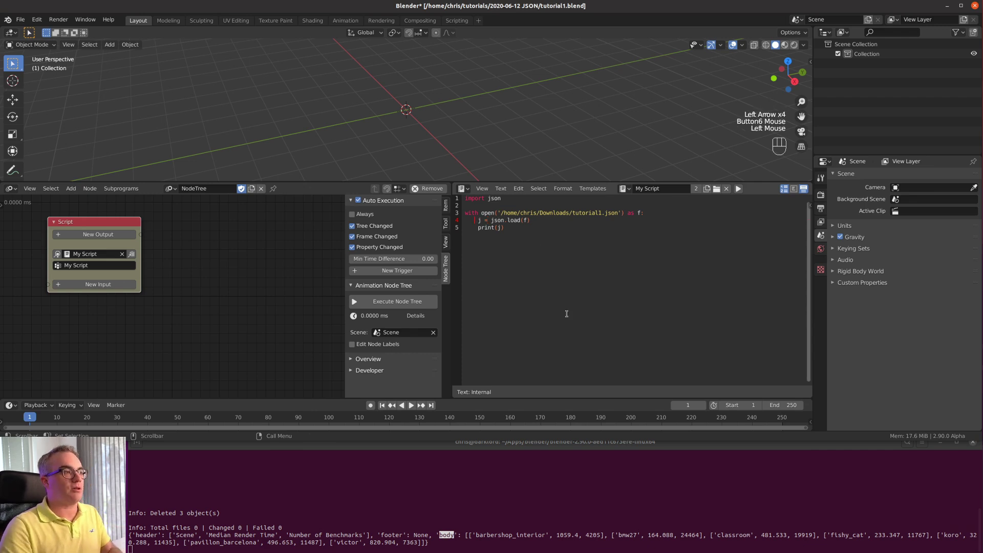
key(Down)
key(Up)
key(End)
key(Return)
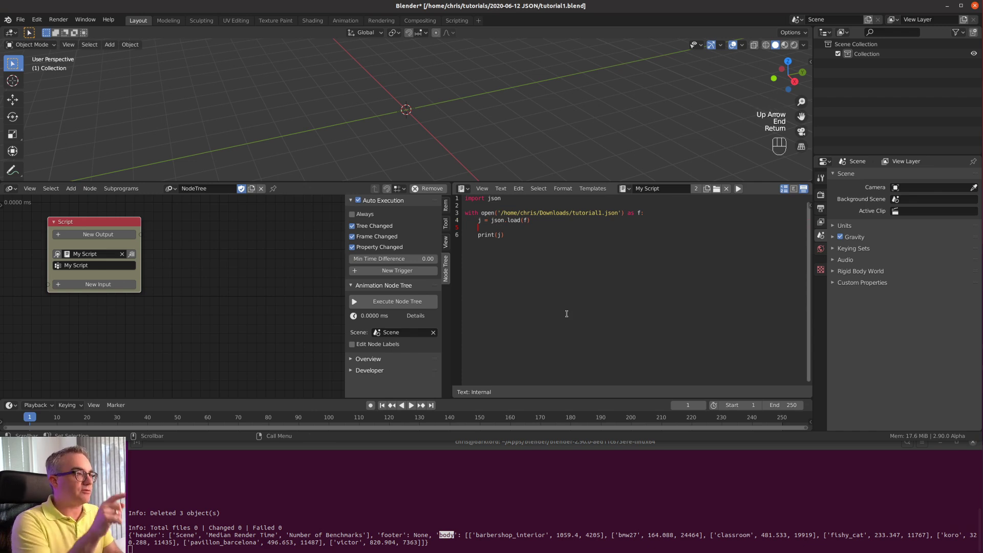
text(data )
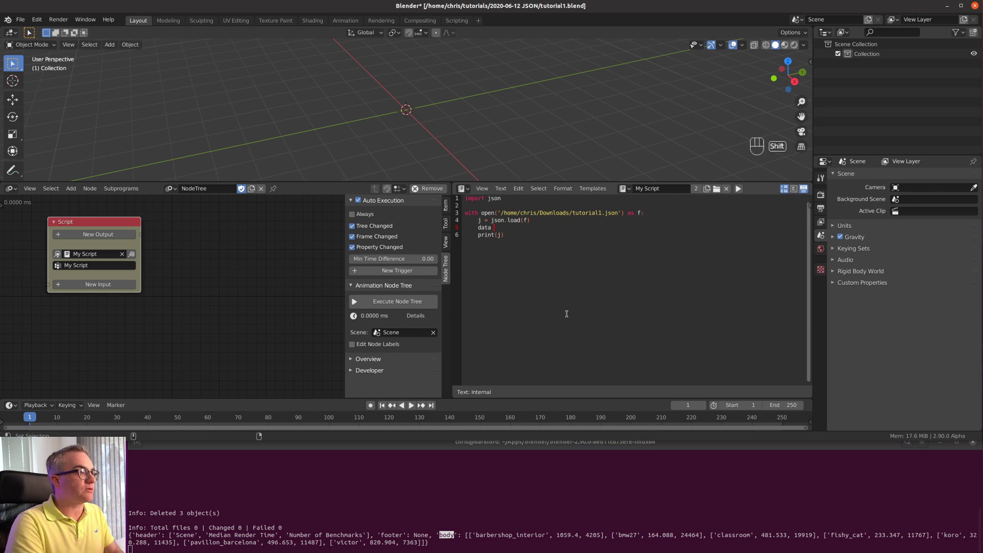
text(= j)
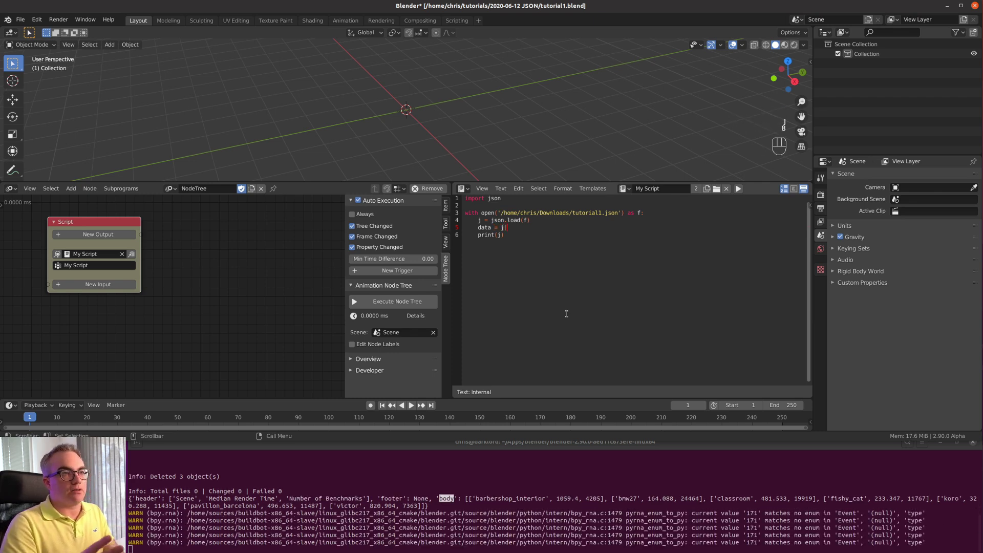
text(['body)
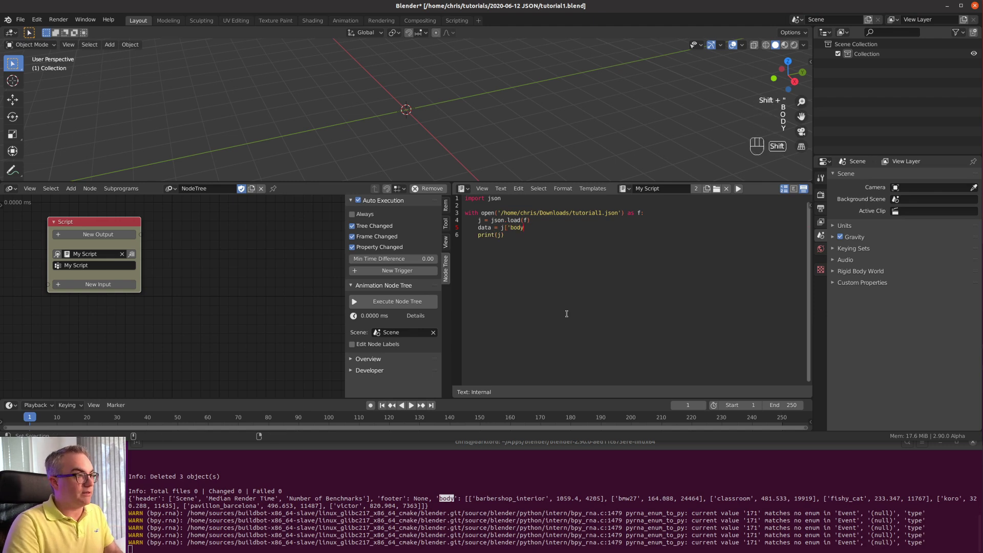
text('])
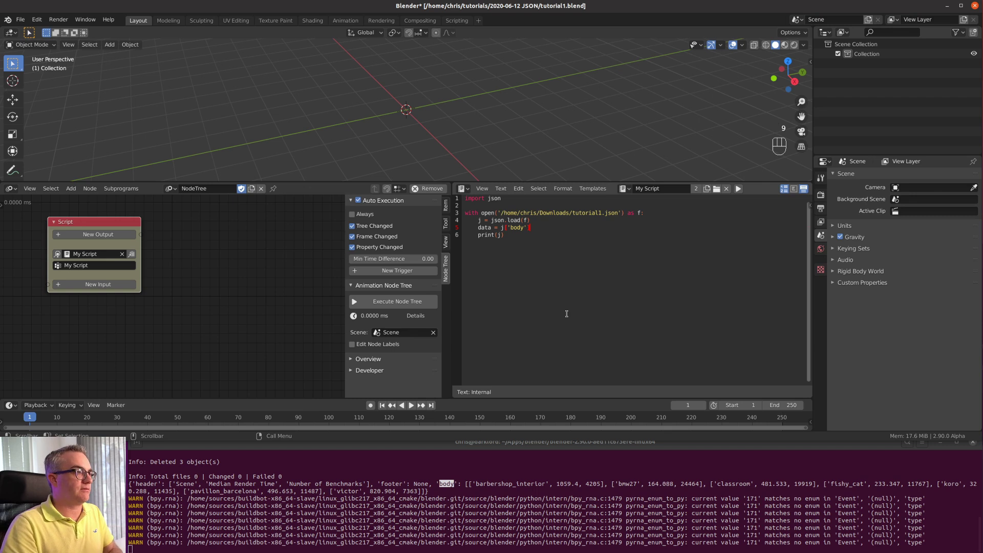
- Change print(j) to print(data), save, and run the script to view the body list
key(Down)
key(Left)
key(BackSpace)
text(data)
key(ctrl+s)
click(738, 188)
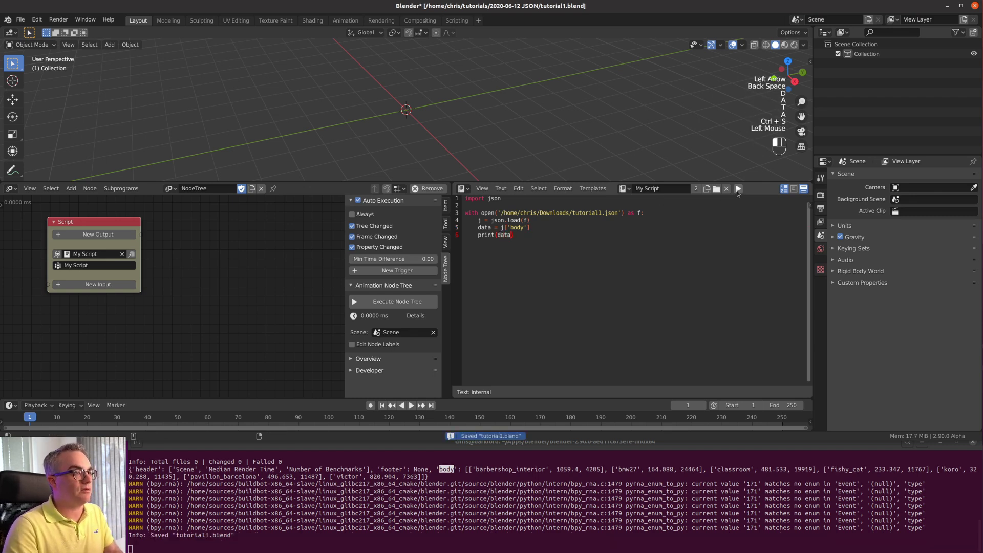
drag(129, 543, 577, 541)
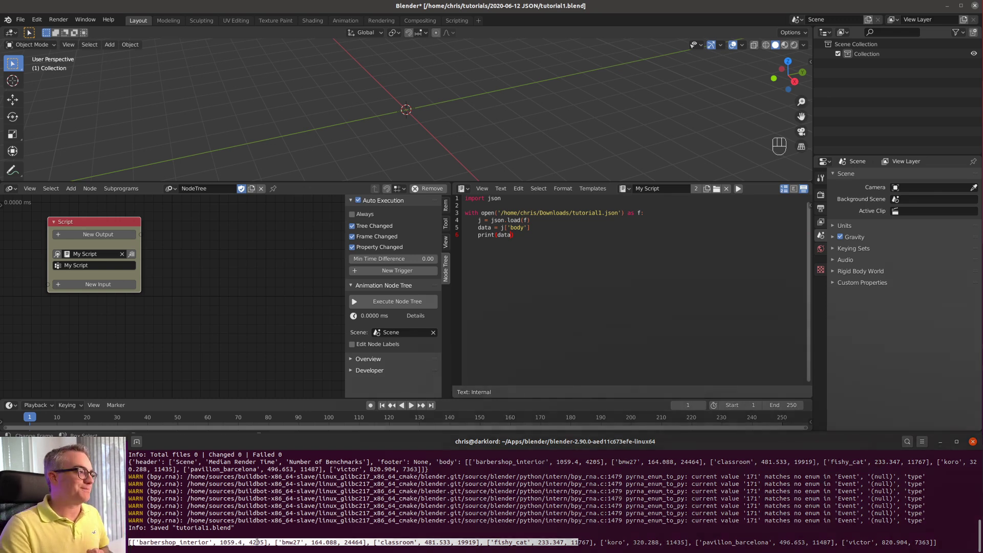
- Return to the script and put the caret at the start of the print line
click(506, 252)
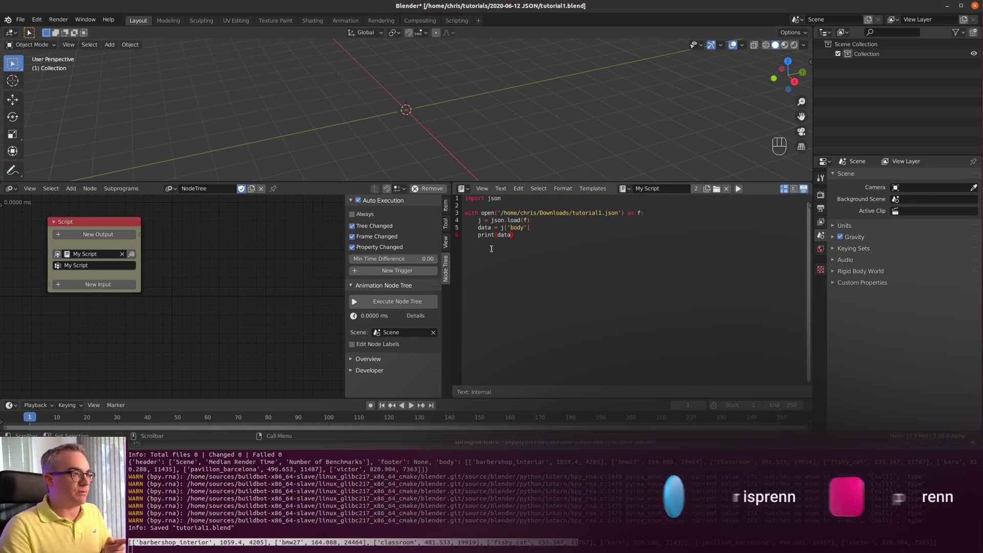
double_click(484, 227)
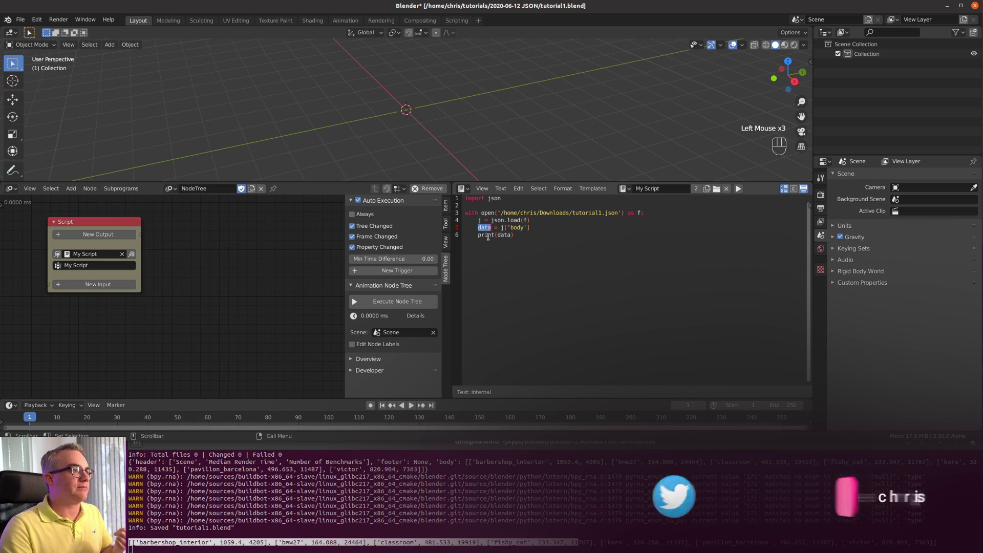
click(492, 245)
key(Home)
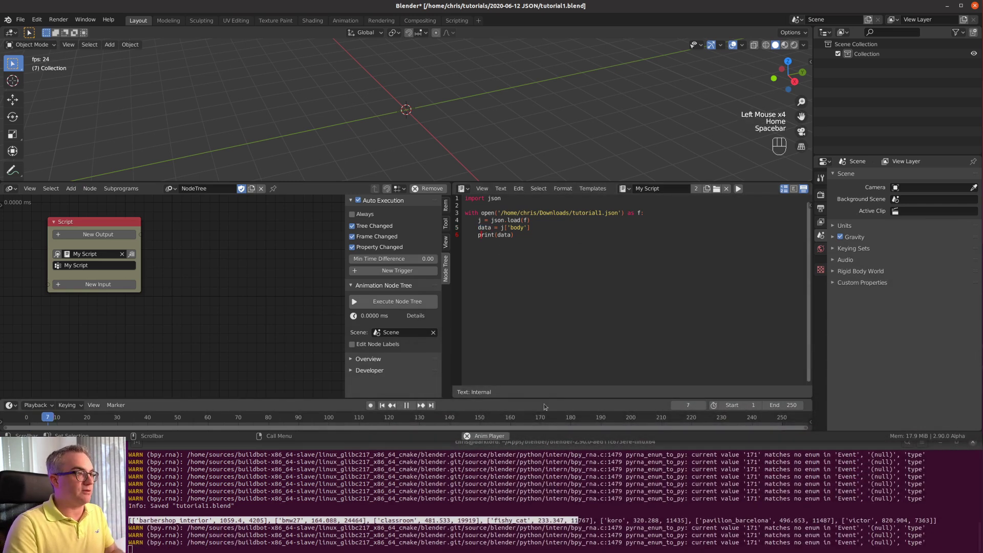
- Comment out the print line with #, save, and widen the node editor
text(#)
key(ctrl+s)
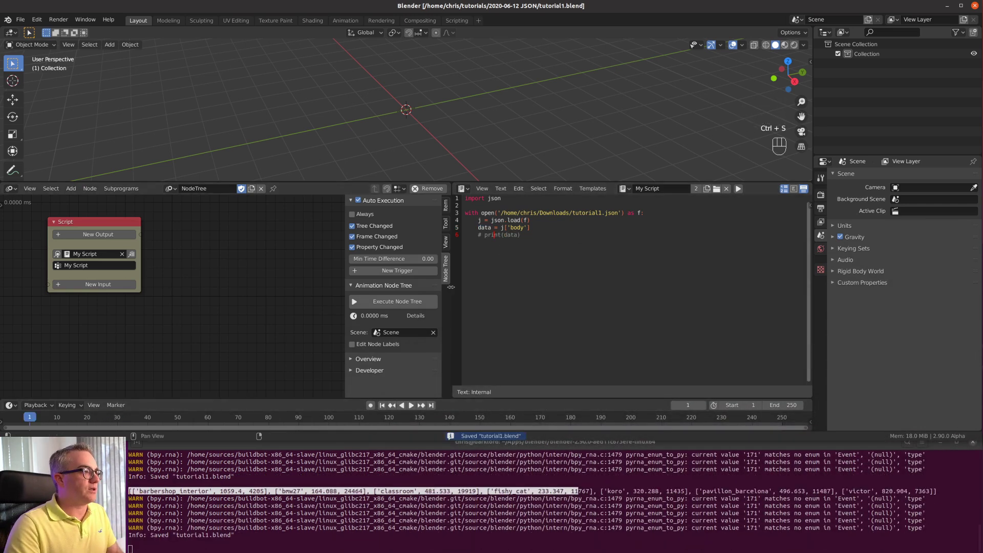
drag(450, 290, 655, 310)
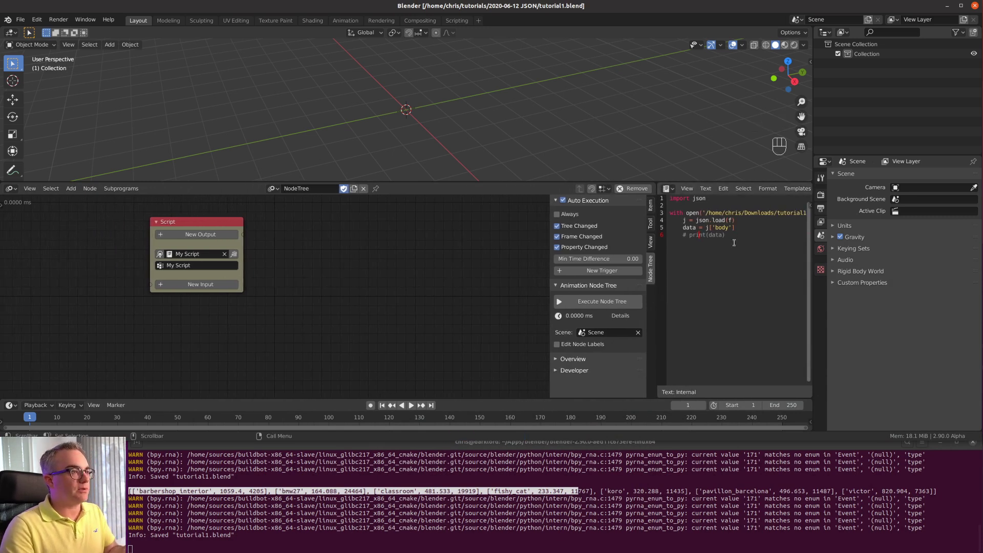
- Create an Invoke Subprogram node for the Script node from its W menu
drag(189, 224, 59, 220)
click(87, 226)
key(w)
click(149, 226)
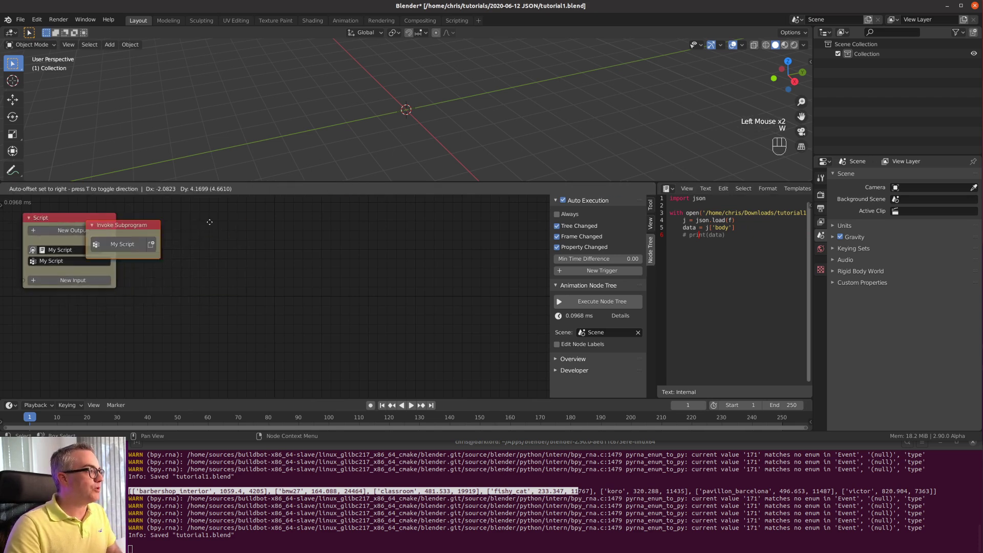
drag(98, 328, 95, 334)
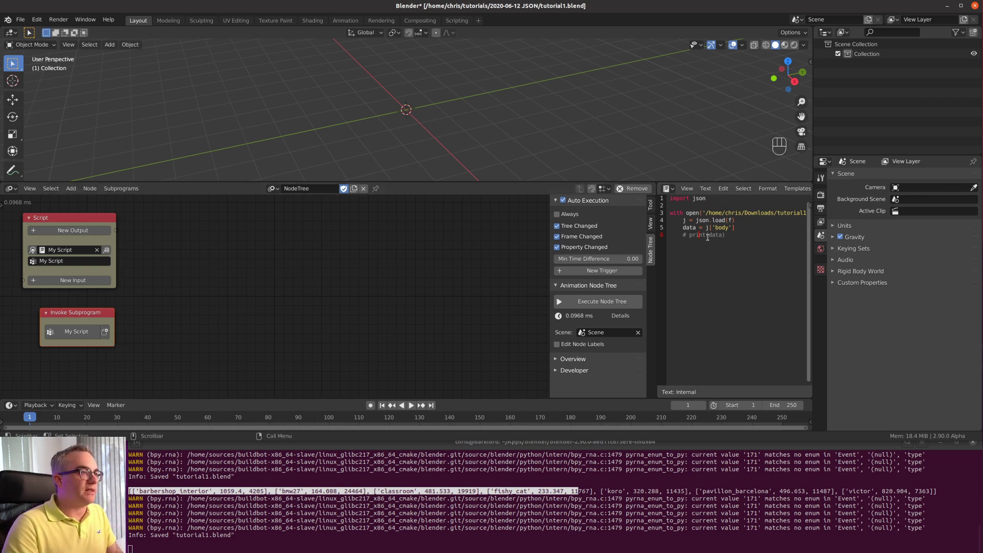
- Give the Script node a new Generic List output named data
click(91, 232)
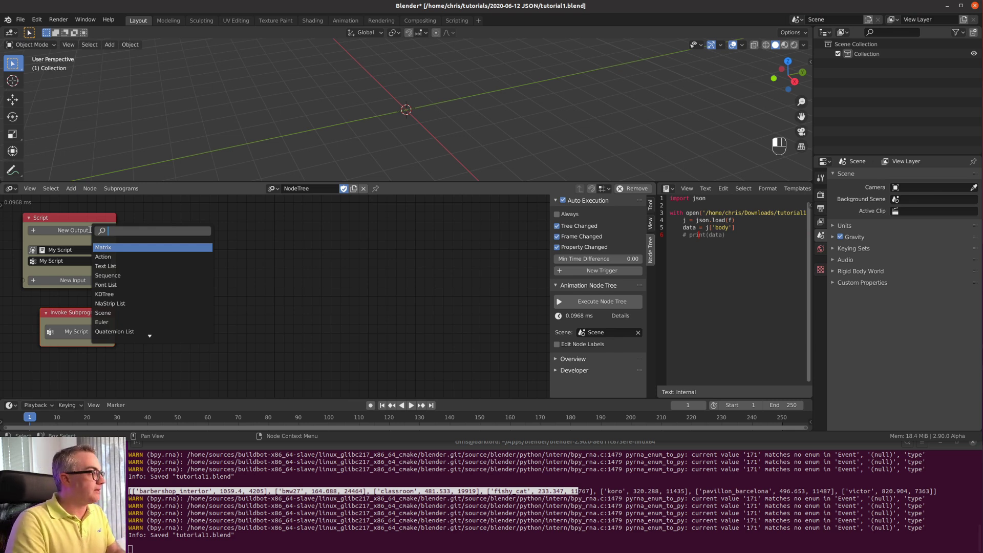
text(gen)
click(123, 257)
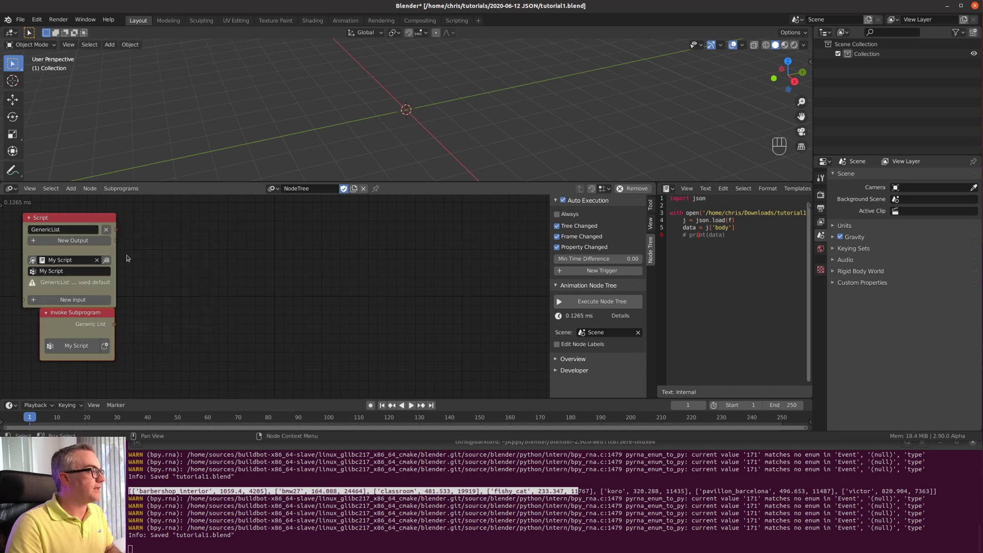
click(95, 230)
text(da)
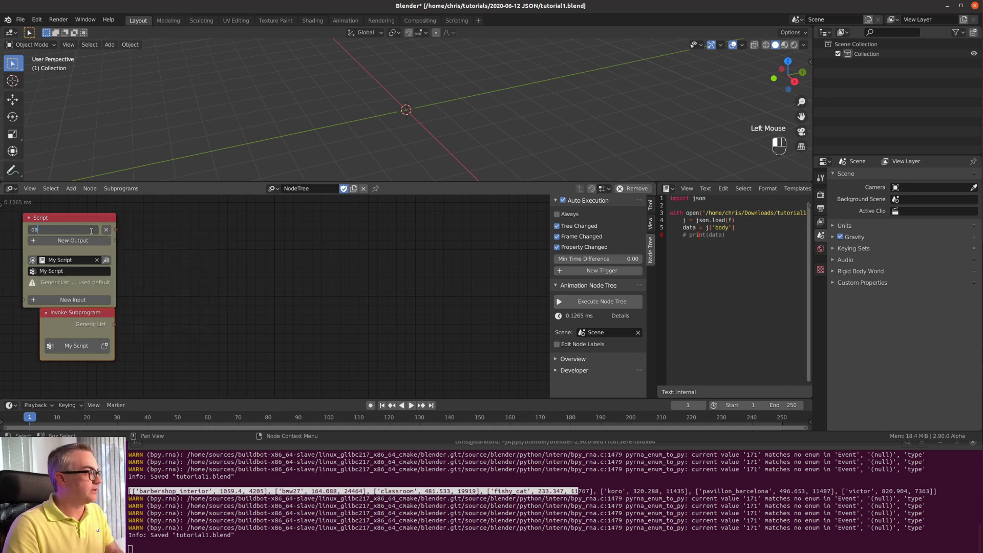
text(ta)
key(Return)
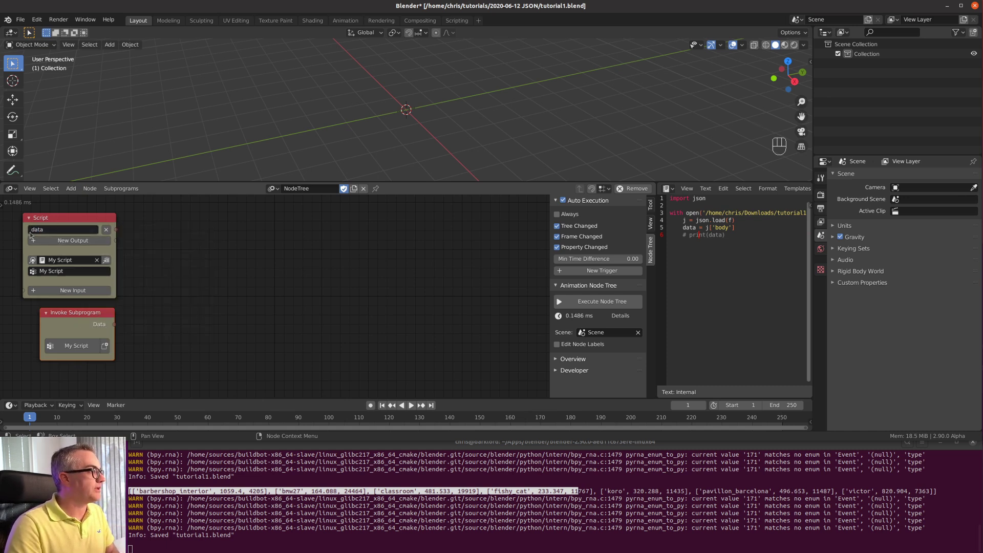
double_click(686, 229)
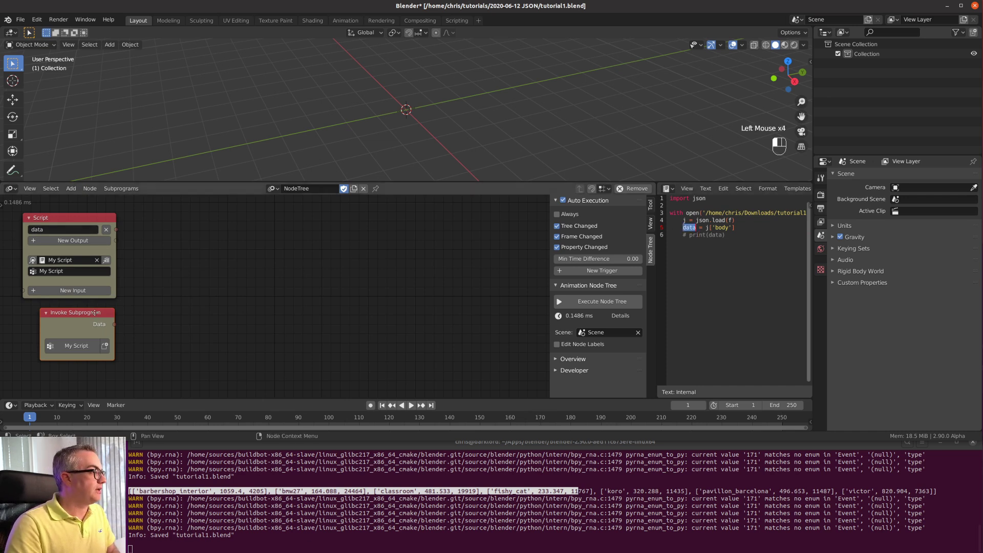
- Reposition the Invoke Subprogram node and try dragging a link from its Data output
drag(109, 311, 247, 348)
drag(163, 331, 272, 337)
drag(132, 320, 76, 315)
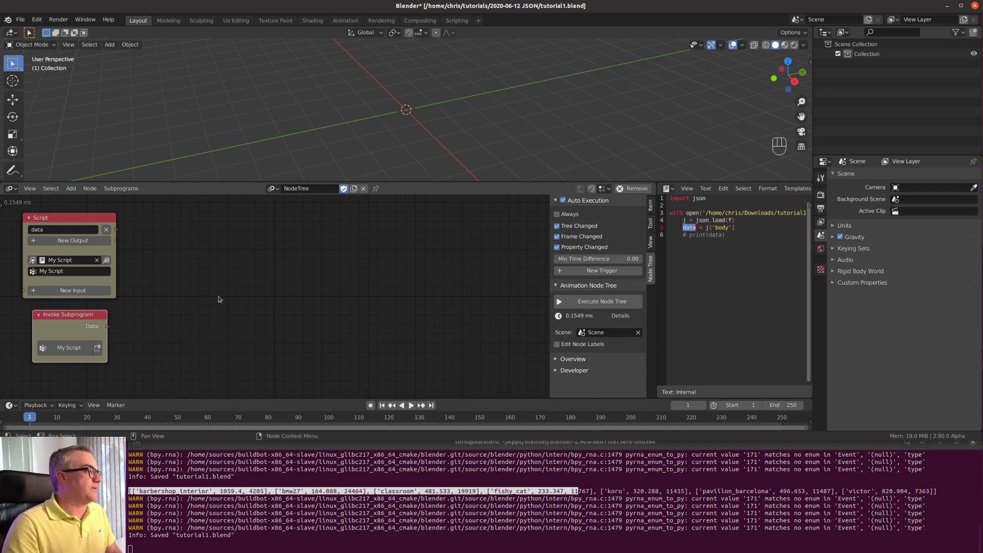
- Check the render time 1059.4 and benchmark count 4205 in the terminal and the Open Data page
scroll(488, 116, down, 5)
middle_drag(487, 116, 488, 109)
shift+middle_drag(398, 75, 358, 107)
scroll(357, 108, up, 1)
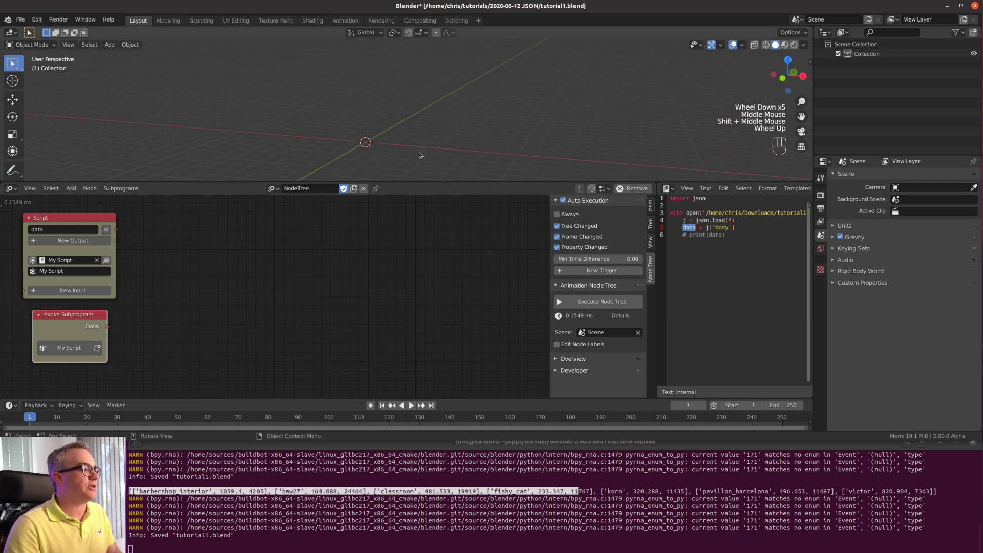
click(238, 513)
drag(221, 491, 242, 492)
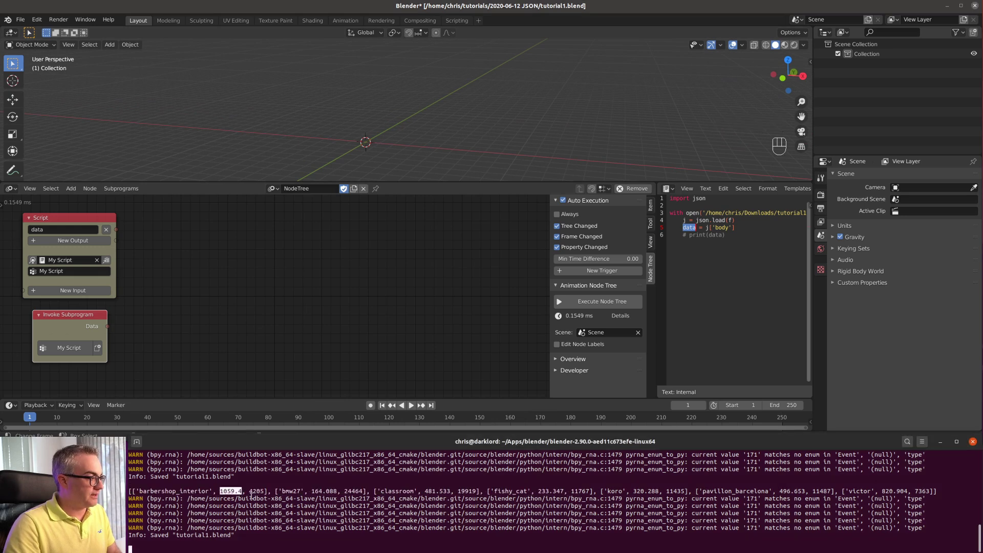
double_click(254, 492)
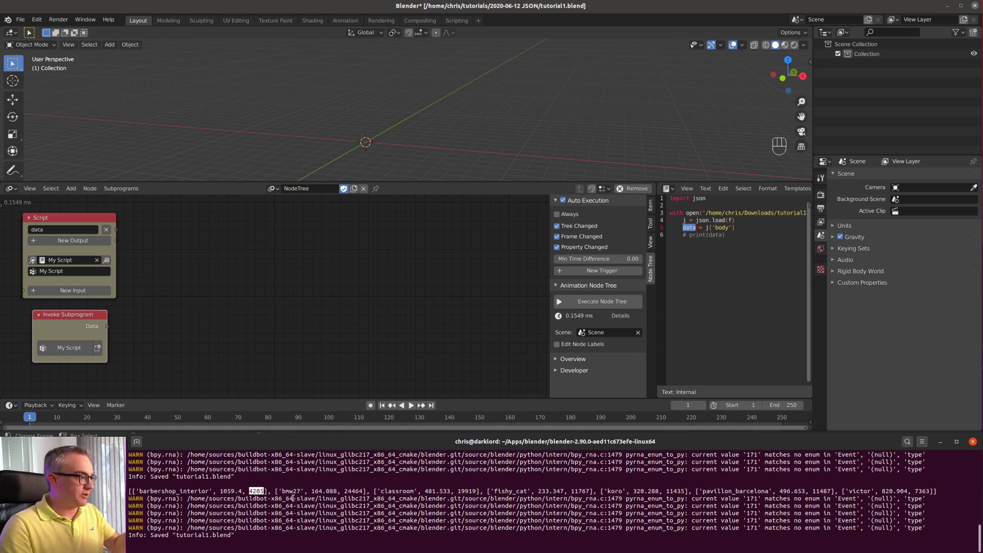
key(alt+Tab)
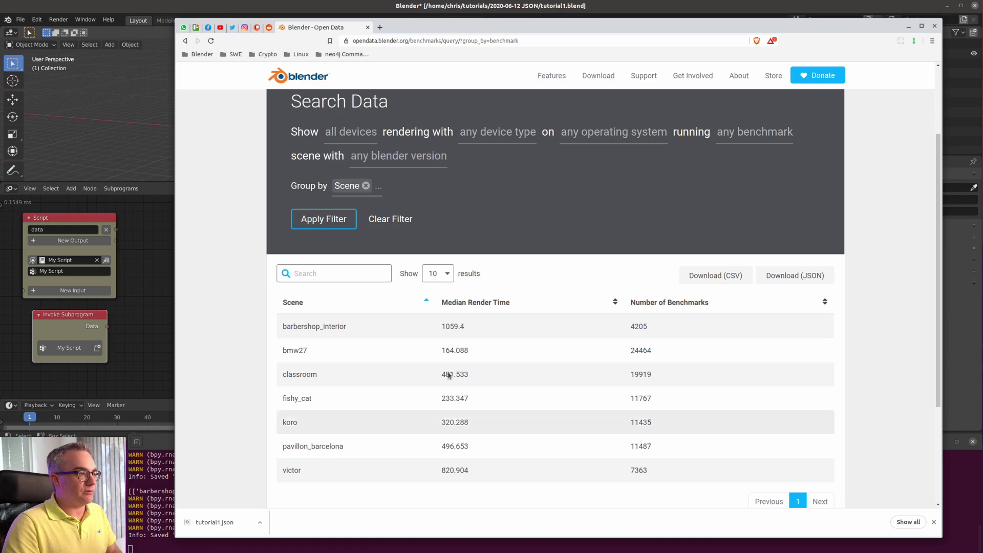
click(909, 26)
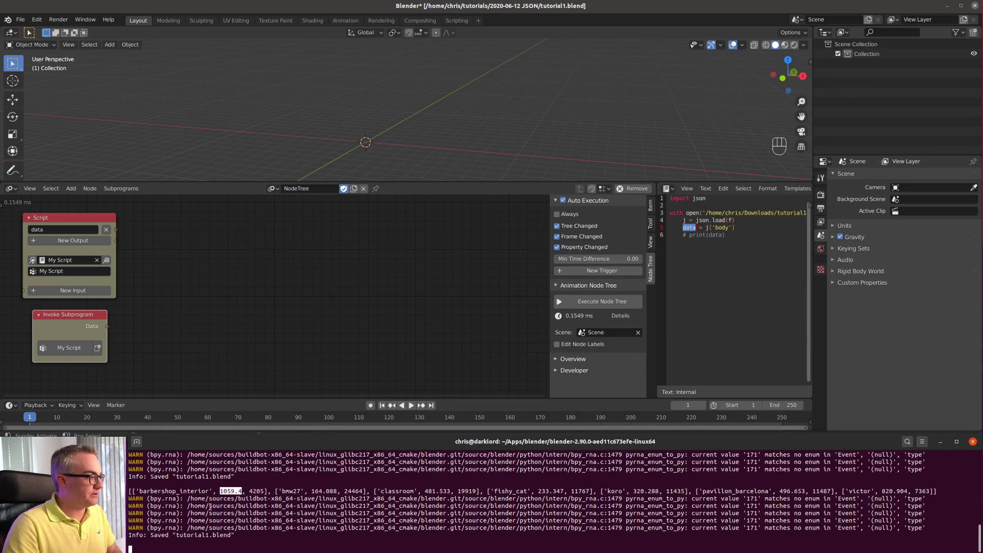
drag(220, 491, 269, 490)
click(297, 499)
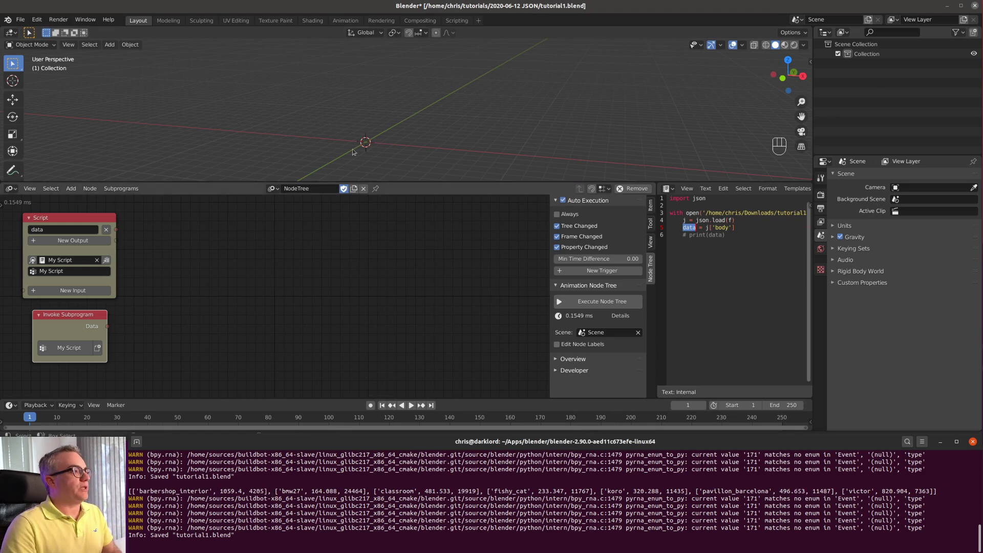
- Add a test cube, delete it, and bring up the Add Mesh list again
click(440, 129)
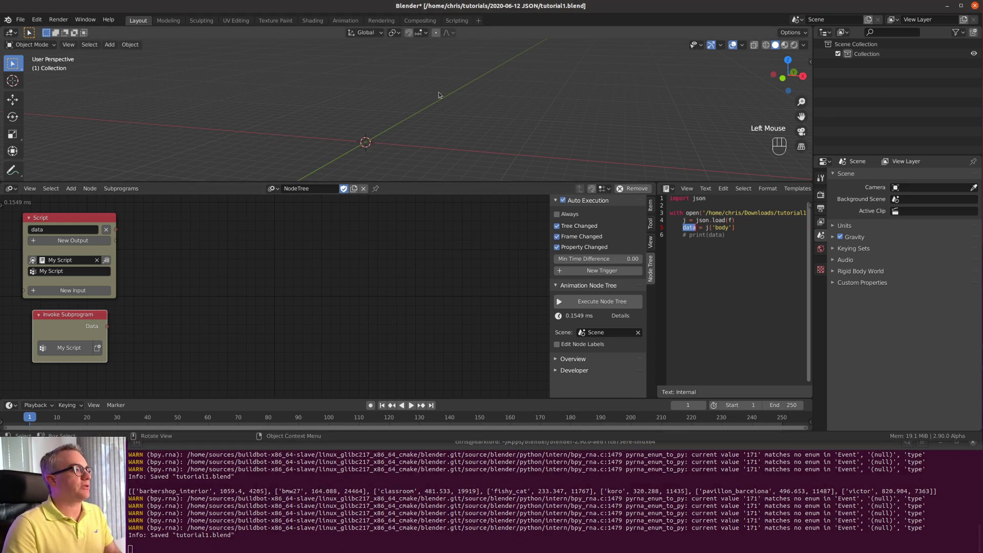
key(shift+a)
click(512, 105)
scroll(422, 149, up, 1)
shift+scroll(431, 158, up, 1)
shift+middle_drag(431, 158, 451, 128)
key(x)
key(shift+a)
- Add a Cylinder mesh at the scene origin
mouse_move(486, 129)
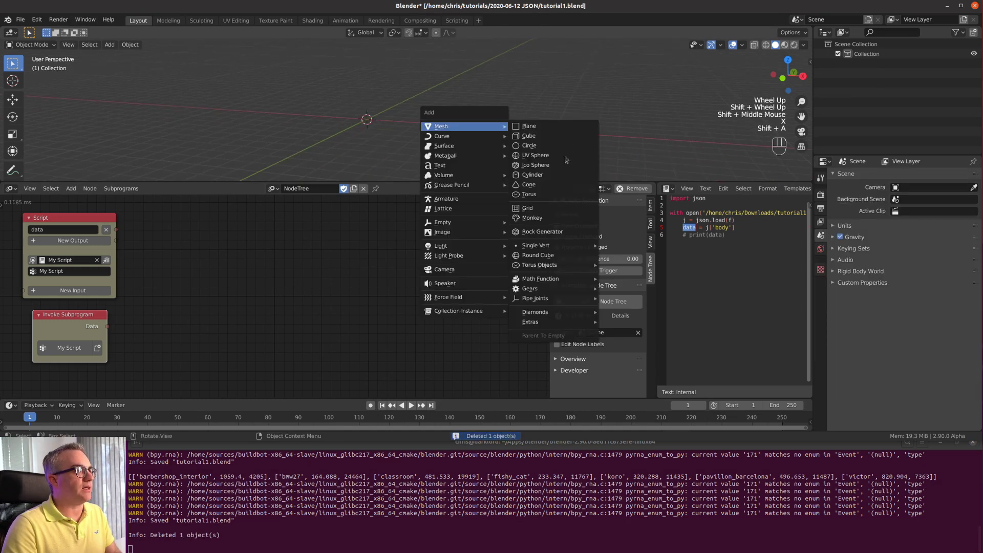
click(560, 175)
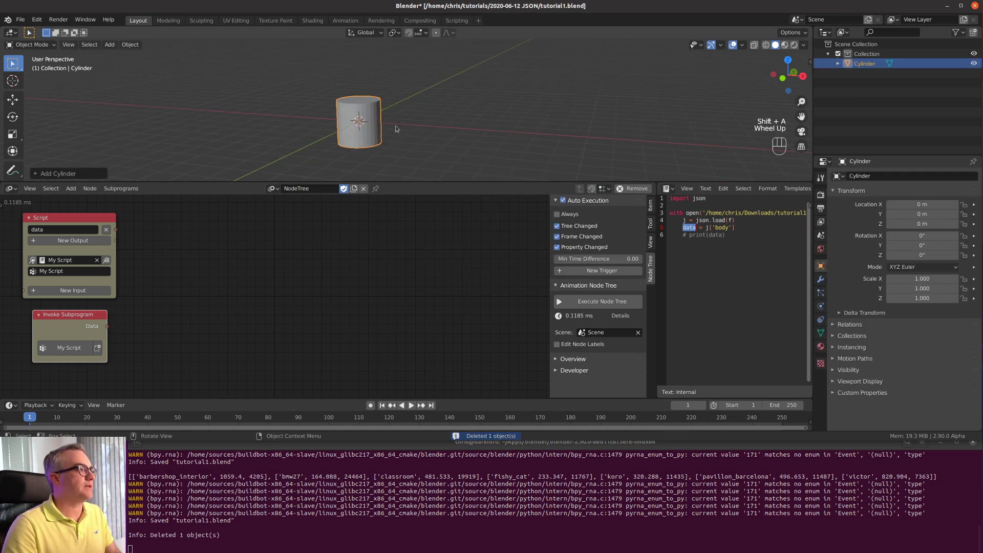
scroll(394, 134, up, 1)
middle_drag(395, 134, 397, 136)
- In Edit Mode, raise the cylinder's mesh 1 m along Z so the origin sits at its base
key(Tab)
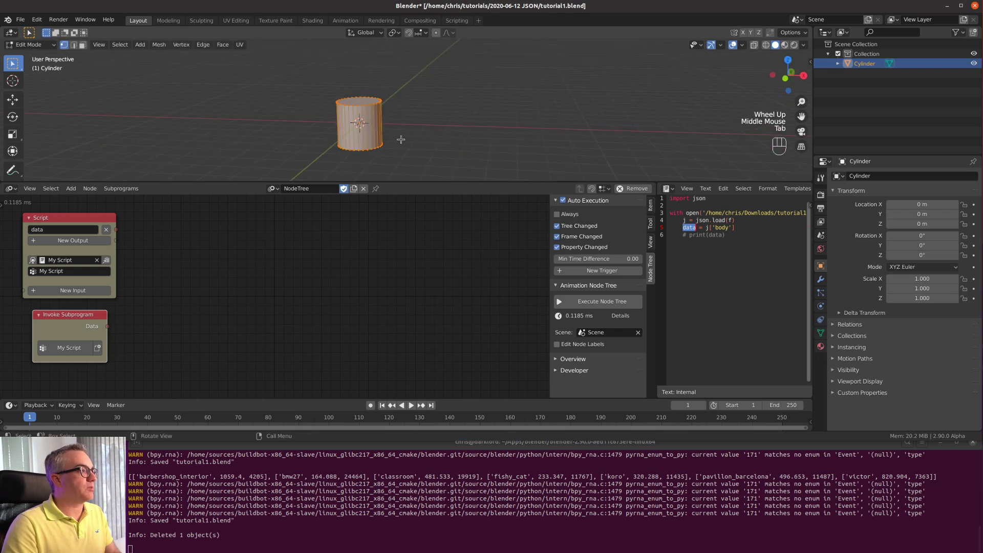
key(g)
key(z)
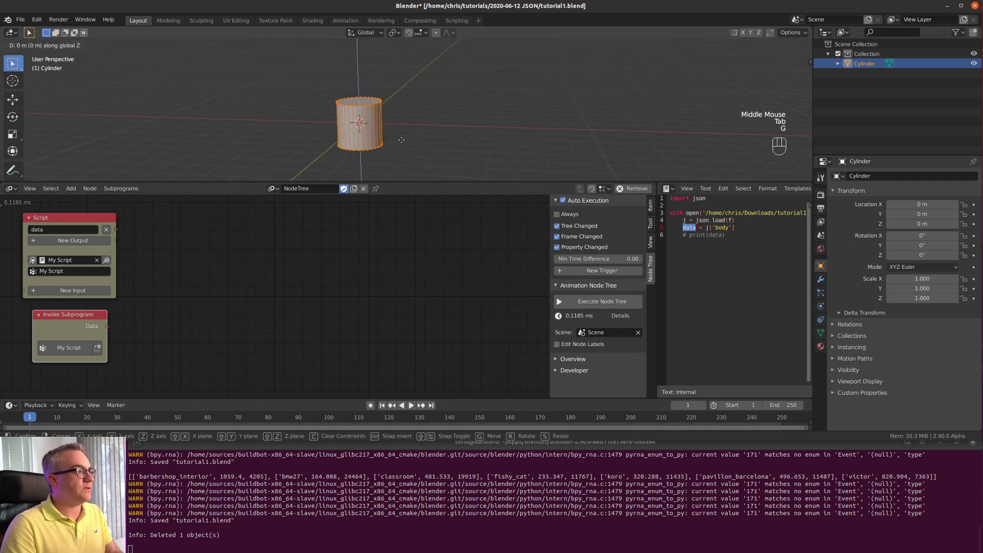
key(1)
click(401, 140)
scroll(401, 140, up, 7)
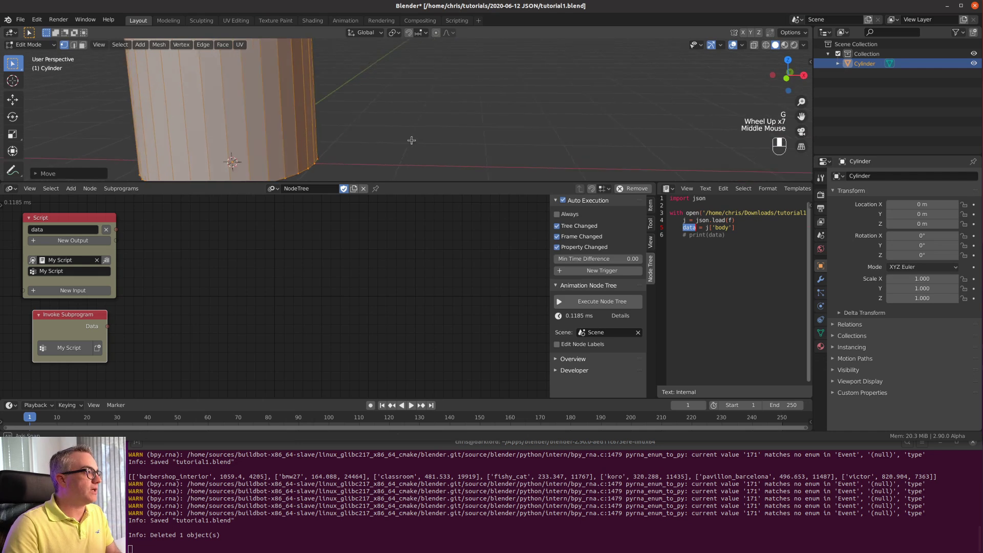
middle_drag(409, 143, 380, 142)
middle_drag(252, 157, 363, 78)
scroll(232, 130, down, 4)
scroll(373, 110, down, 3)
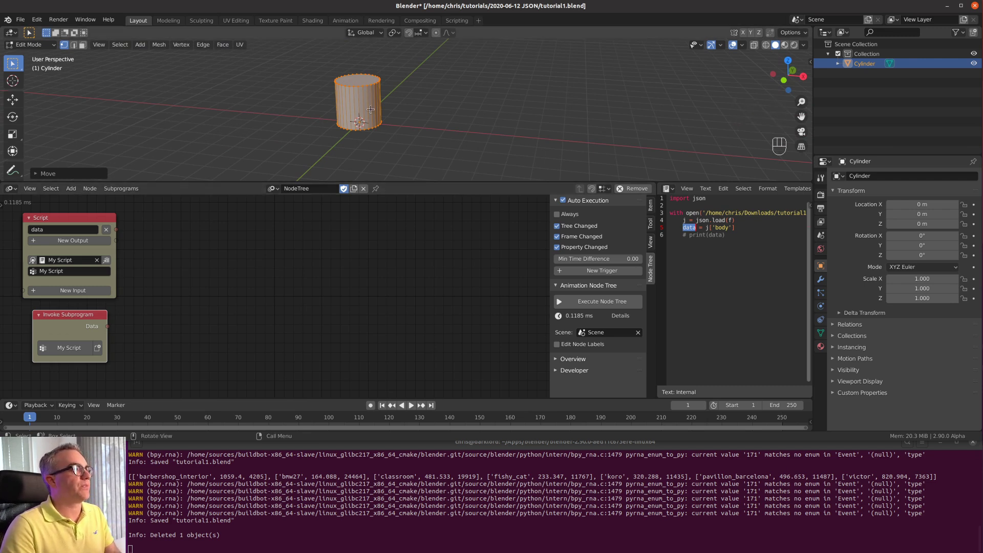
- Return the cylinder to Object Mode and view it from the side
key(Tab)
middle_drag(388, 138, 392, 123)
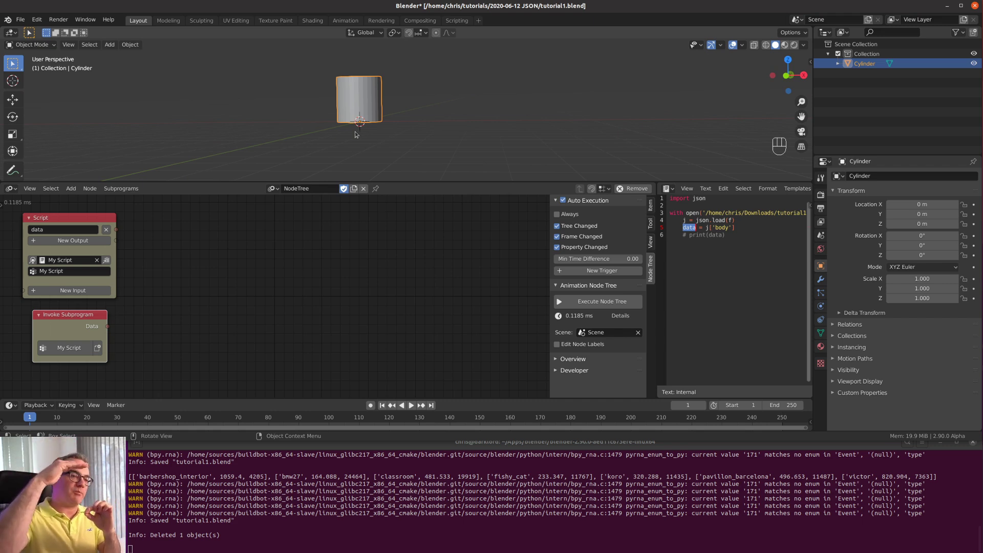
click(225, 258)
scroll(399, 112, down, 1)
scroll(410, 102, down, 2)
- Add an Object Instancer node to the node tree
middle_drag(411, 102, 450, 97)
double_click(208, 278)
key(shift+a)
mouse_move(209, 280)
mouse_move(221, 243)
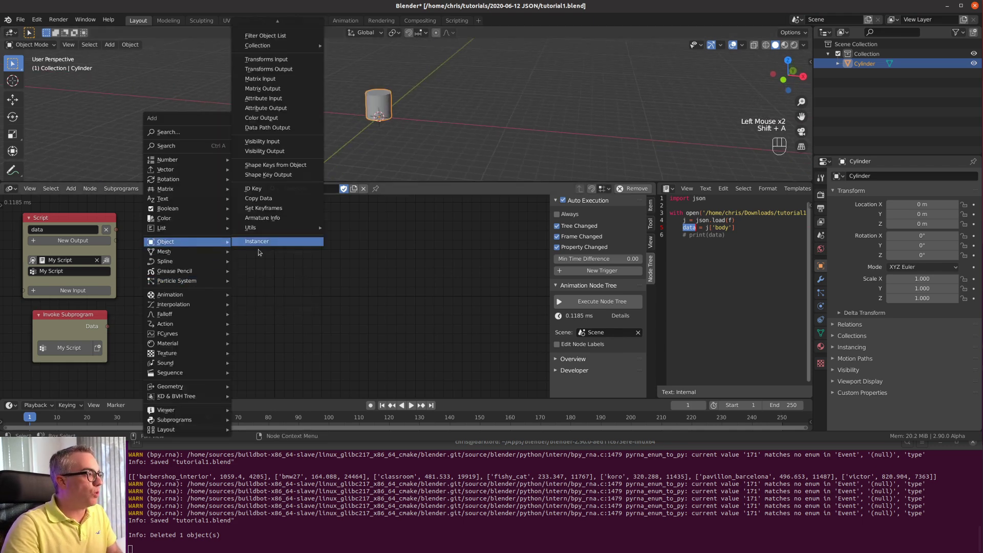
click(271, 243)
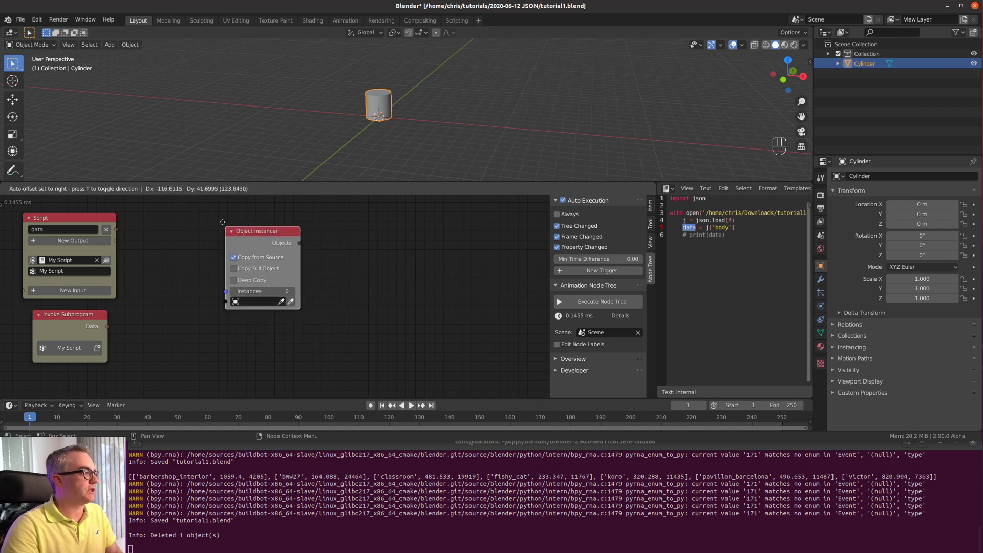
click(276, 216)
- Set the instancer to Cylinder with Copy Full Object and Deep Copy, link Instances, and save
click(307, 289)
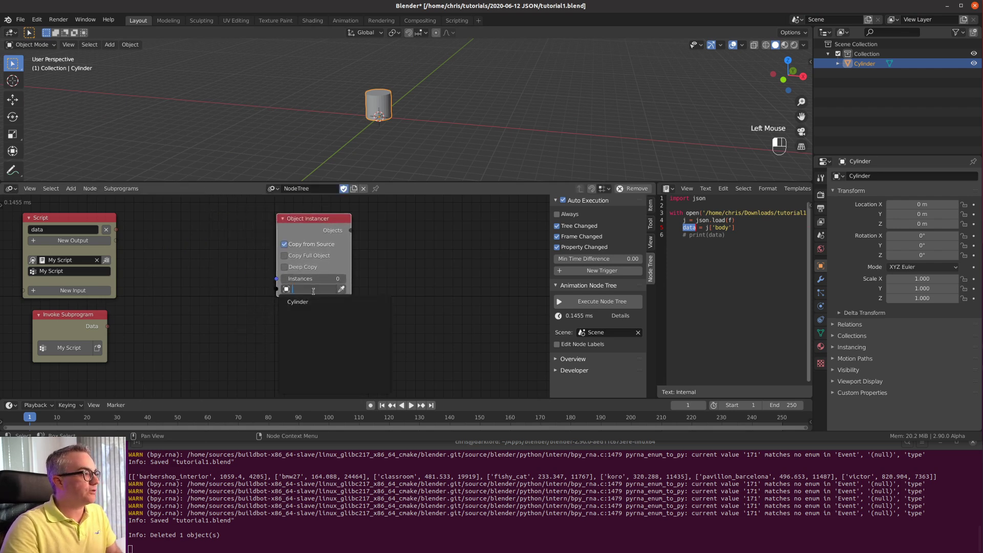
click(313, 302)
click(302, 255)
click(302, 267)
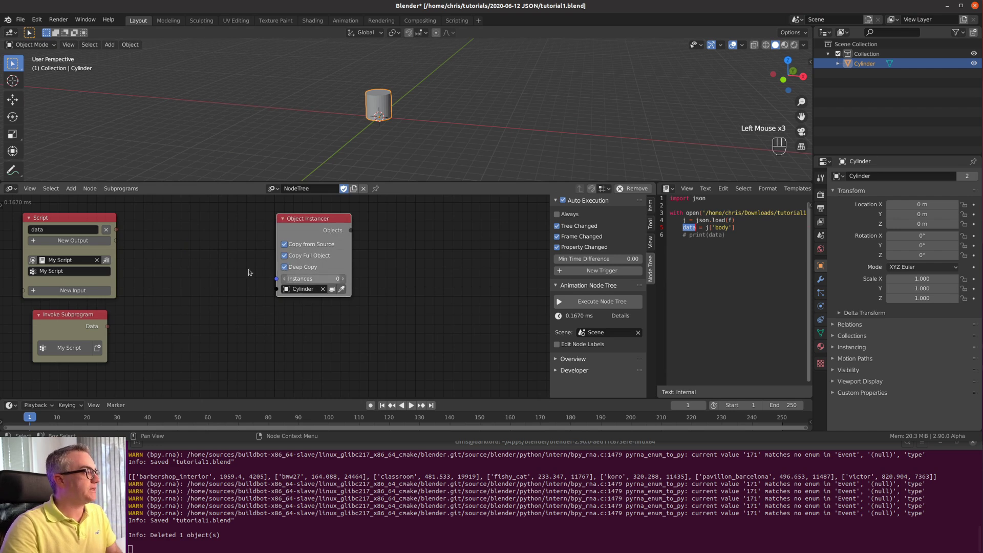
drag(116, 230, 277, 279)
key(ctrl+s)
- Tidy the Invoke Subprogram, Script, Get Length and Object Instancer node positions
mouse_move(106, 329)
mouse_down()
mouse_move(140, 332)
mouse_move(277, 279)
mouse_move(123, 322)
mouse_move(96, 316)
mouse_move(116, 328)
mouse_up()
drag(99, 225, 91, 230)
drag(204, 268, 206, 296)
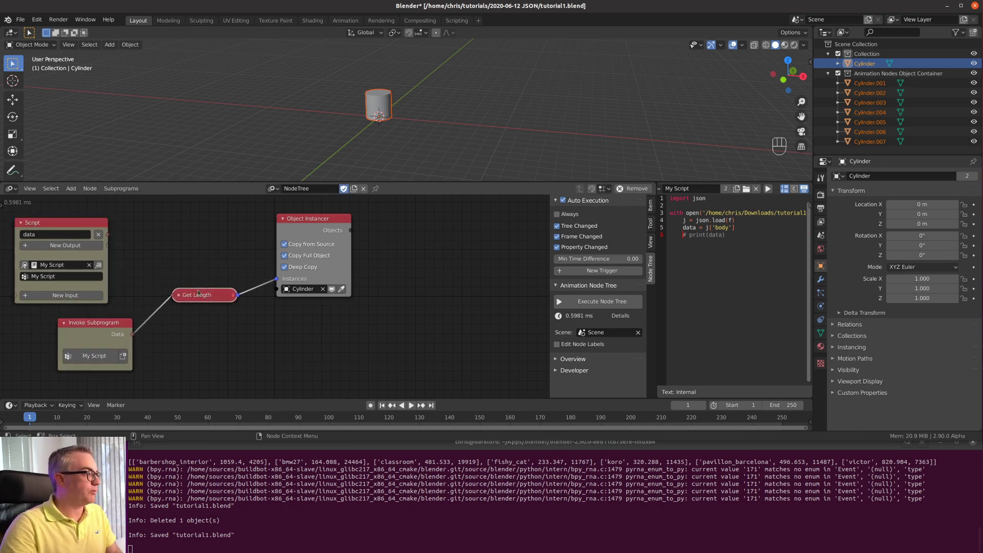
drag(104, 343, 97, 344)
mouse_move(205, 295)
mouse_down()
mouse_move(205, 305)
mouse_move(203, 292)
mouse_up()
drag(332, 221, 321, 244)
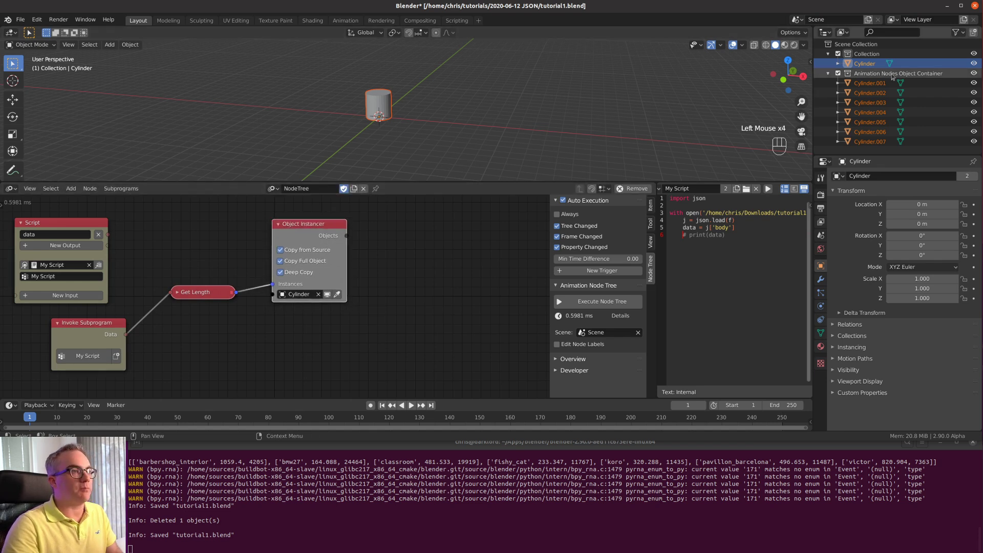
scroll(886, 123, down, 4)
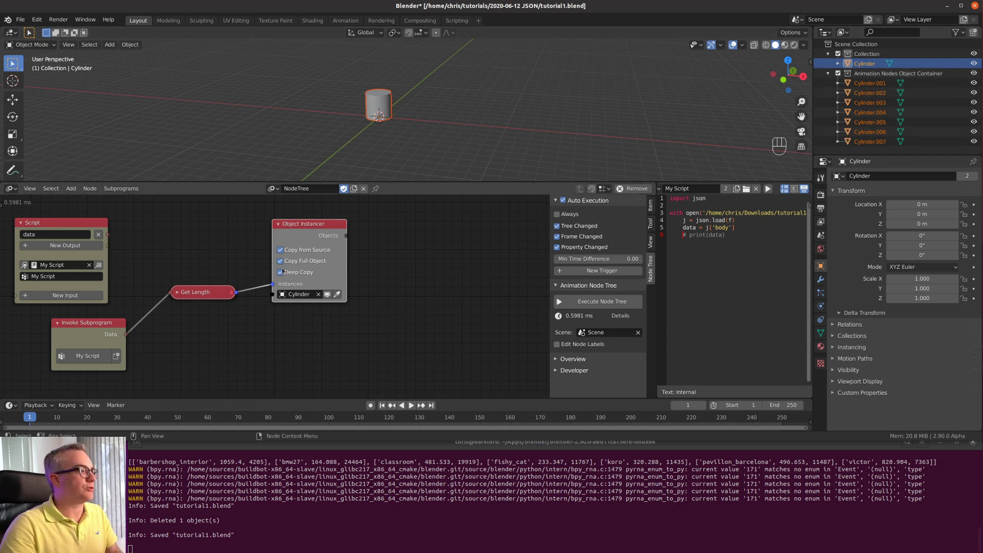
- Make the node editor taller by dragging its border up
scroll(395, 261, down, 4)
middle_drag(400, 307, 341, 285)
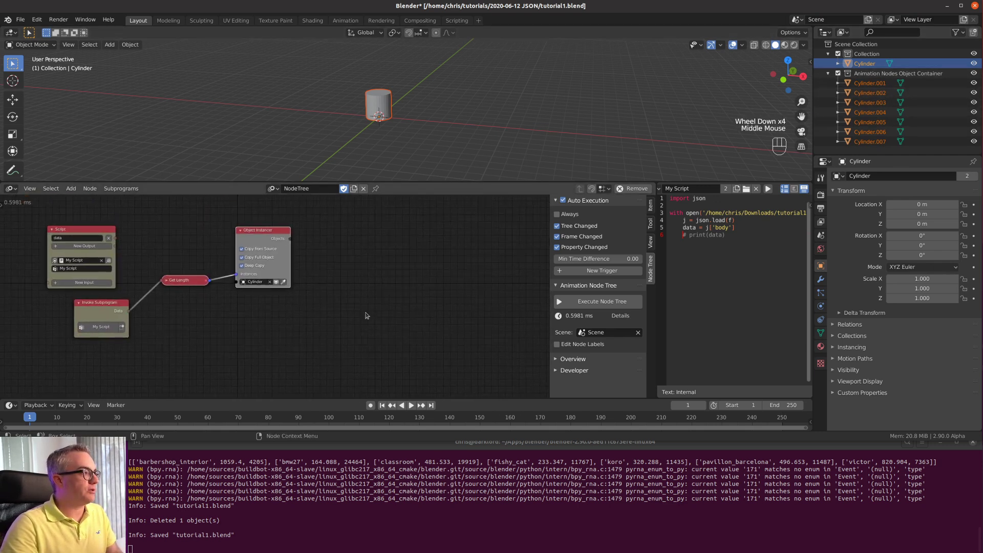
drag(393, 183, 398, 120)
middle_drag(367, 290, 332, 266)
click(263, 277)
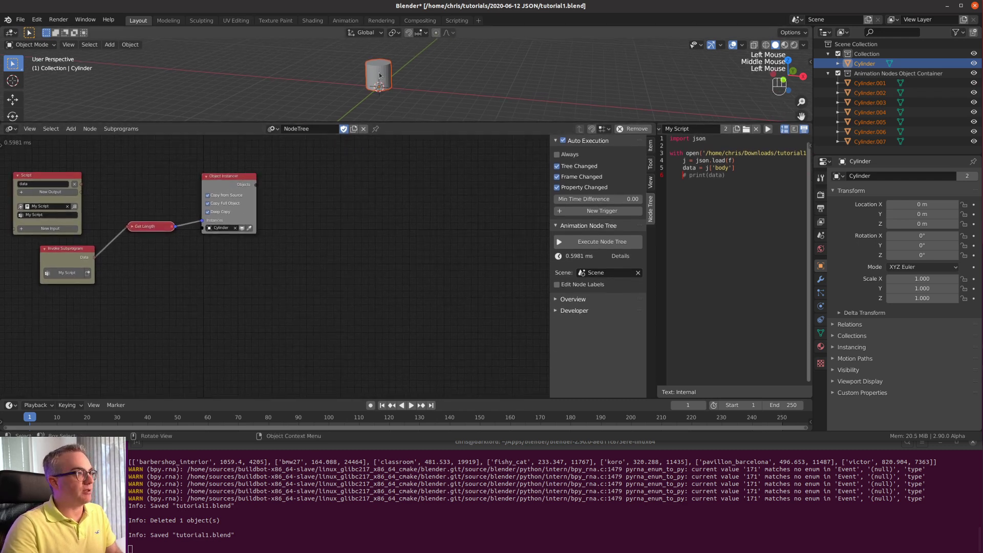
- Add a Loop subprogram's Loop Input node to the tree
click(272, 316)
key(shift+a)
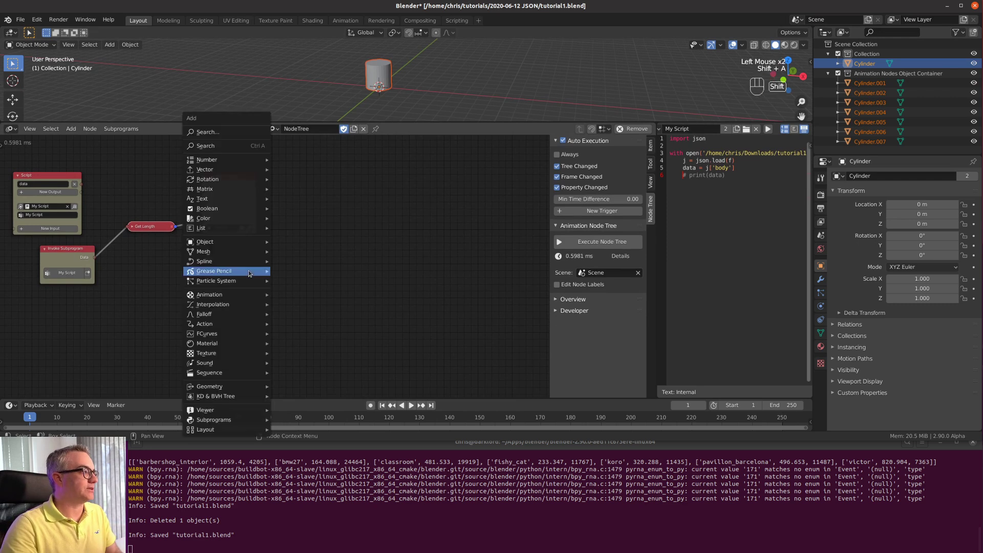
mouse_move(230, 419)
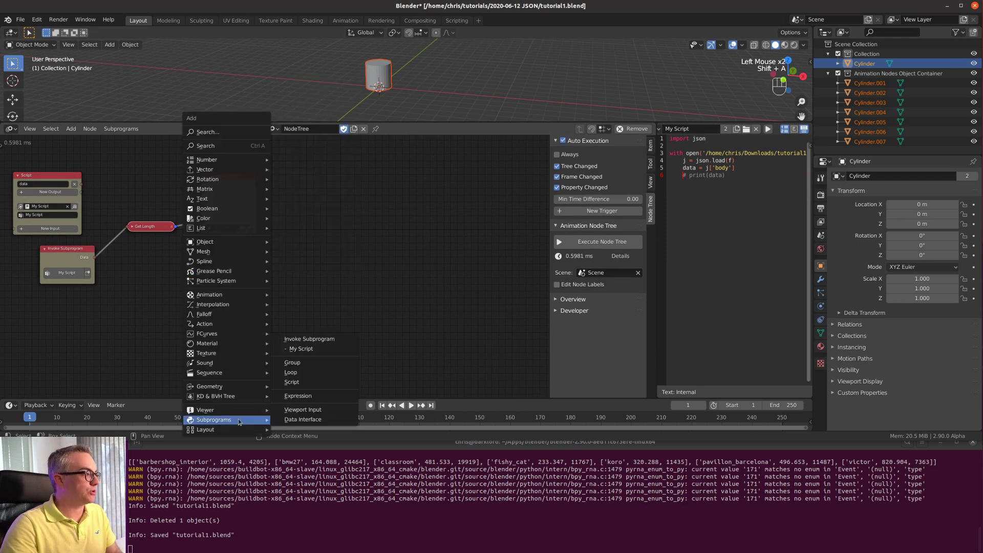
click(290, 372)
click(295, 293)
scroll(294, 292, up, 4)
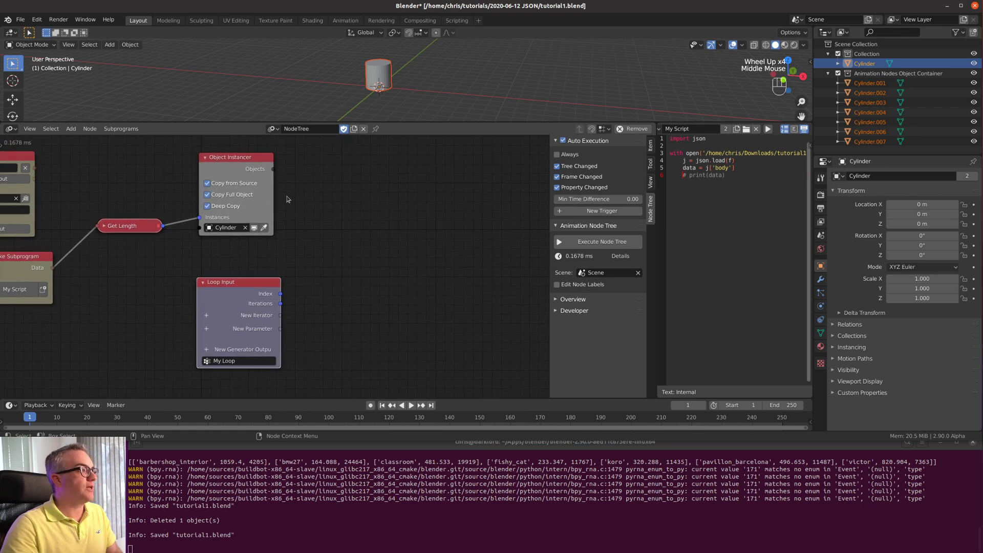
- Give the loop a new Object List iterator named 'bars'
click(206, 316)
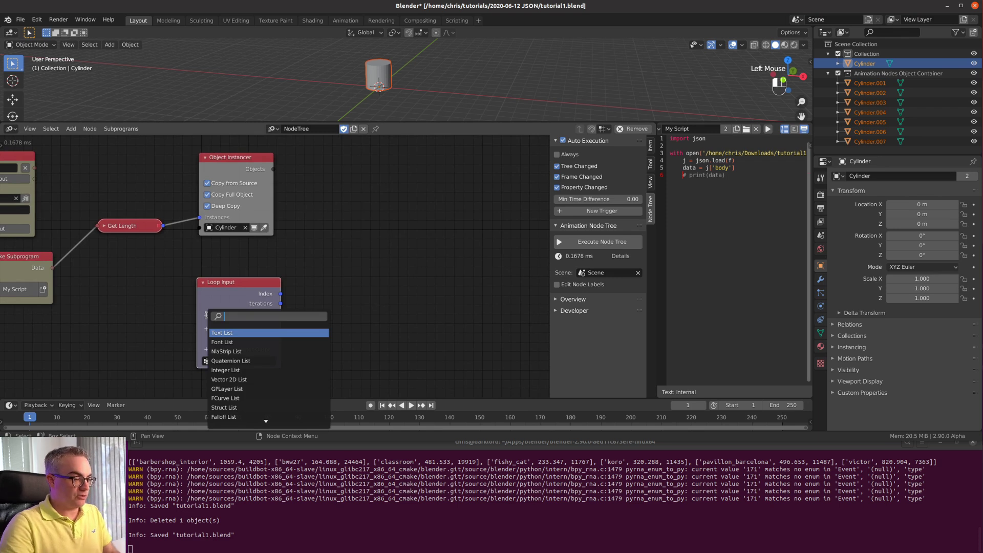
text(ob)
key(Return)
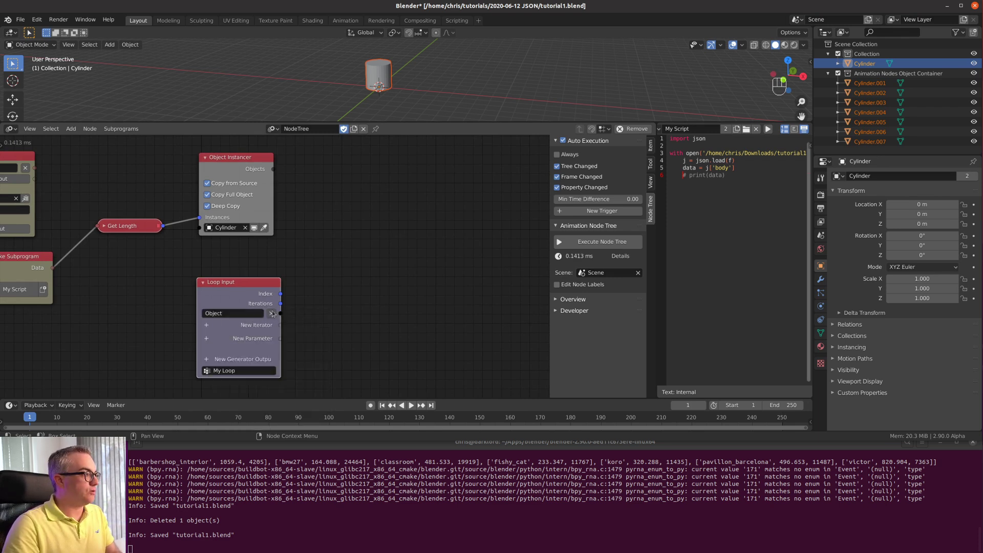
click(231, 315)
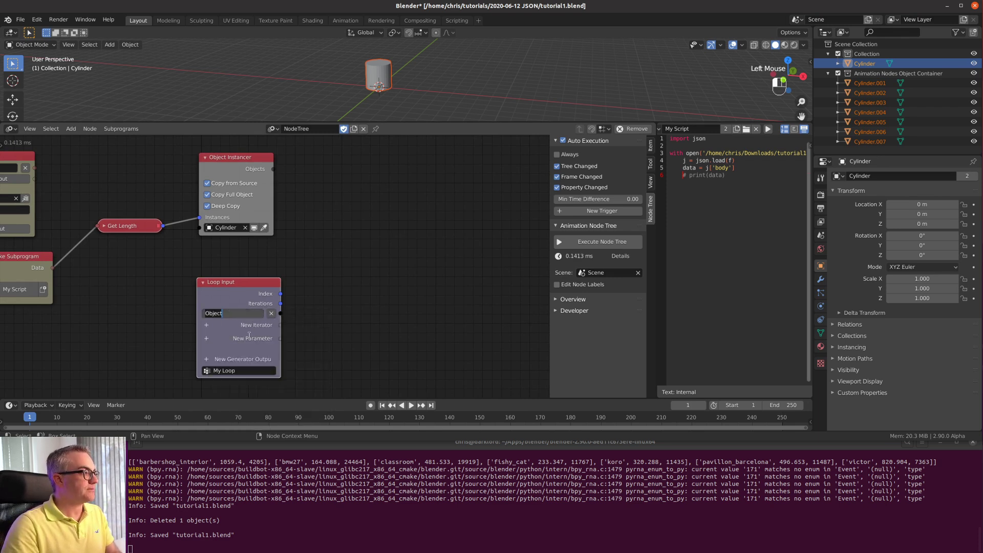
text(bars)
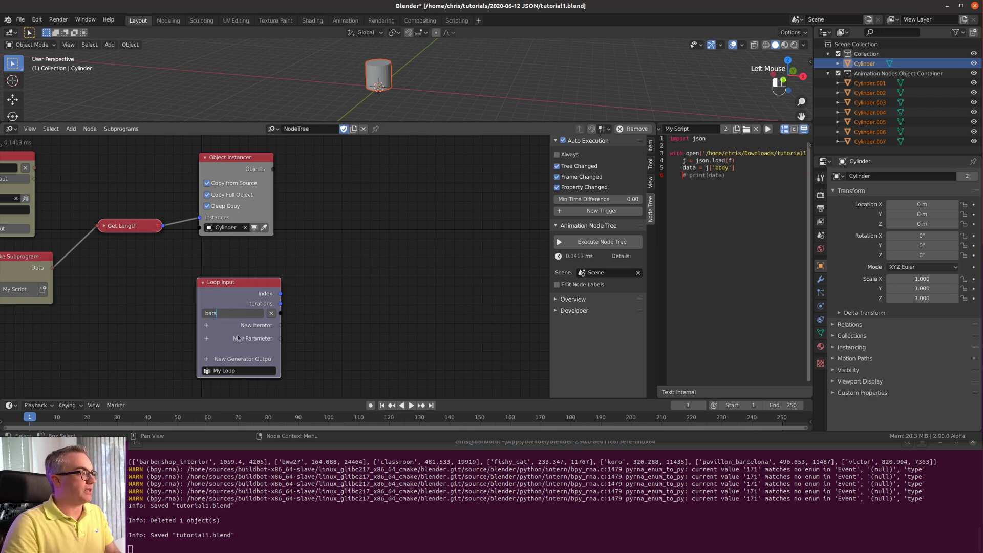
key(Return)
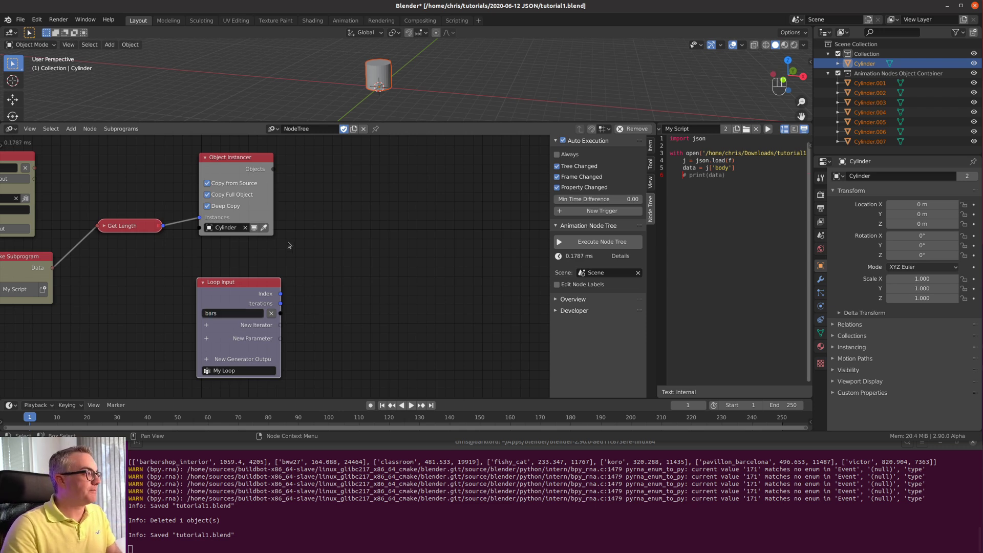
drag(247, 290, 247, 291)
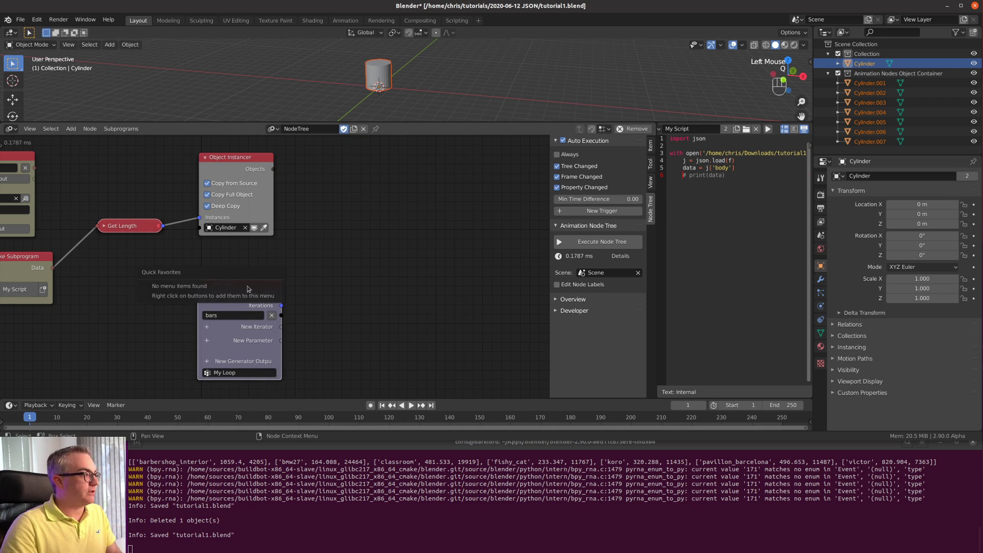
- Create an Invoke Subprogram node for the loop, feeding the instanced objects into 'bars'
key(w)
key(w)
click(328, 288)
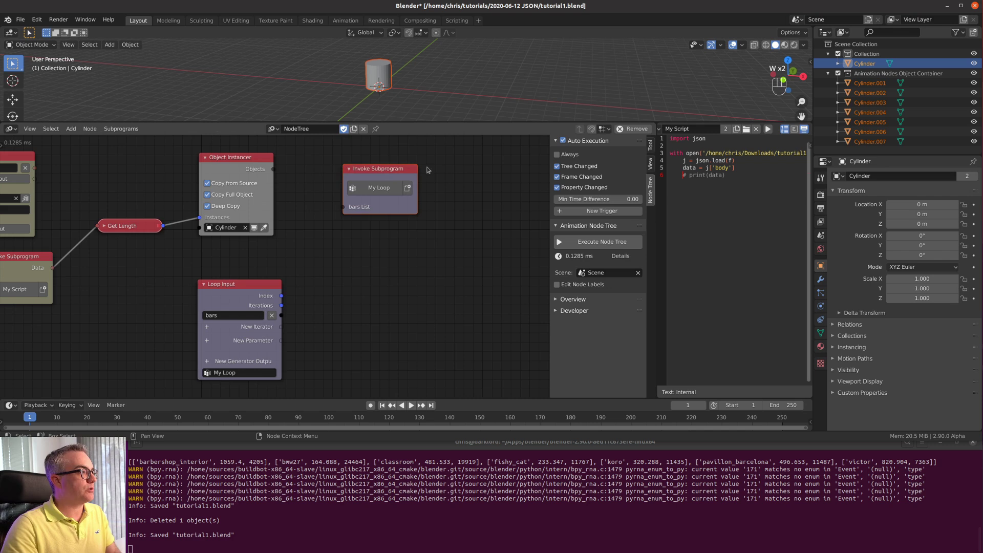
drag(273, 169, 343, 206)
drag(382, 169, 371, 174)
middle_drag(360, 380, 323, 326)
scroll(281, 325, down, 3)
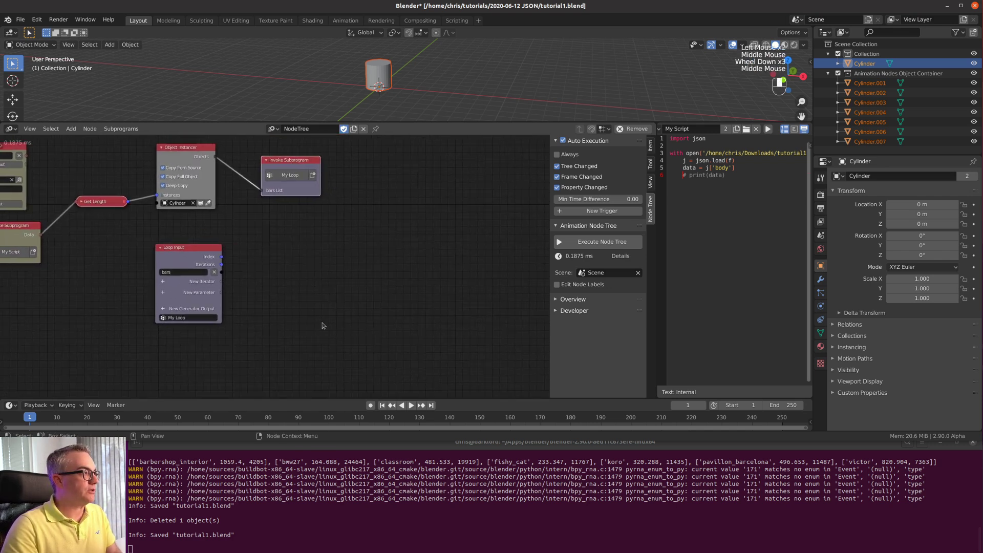
click(329, 272)
- Add an Object Transforms Output node inside the loop, driven by each bar object
key(shift+a)
mouse_move(308, 210)
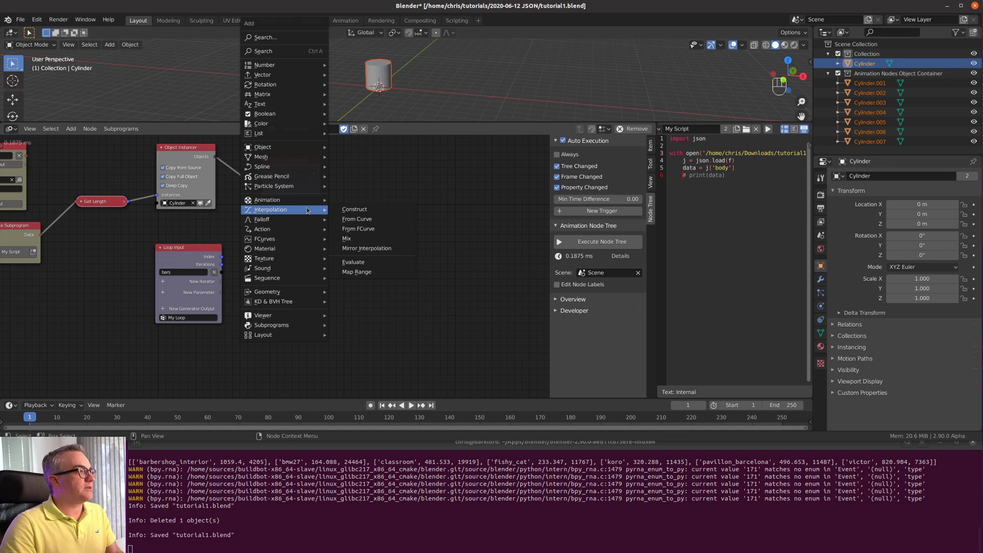
mouse_move(308, 147)
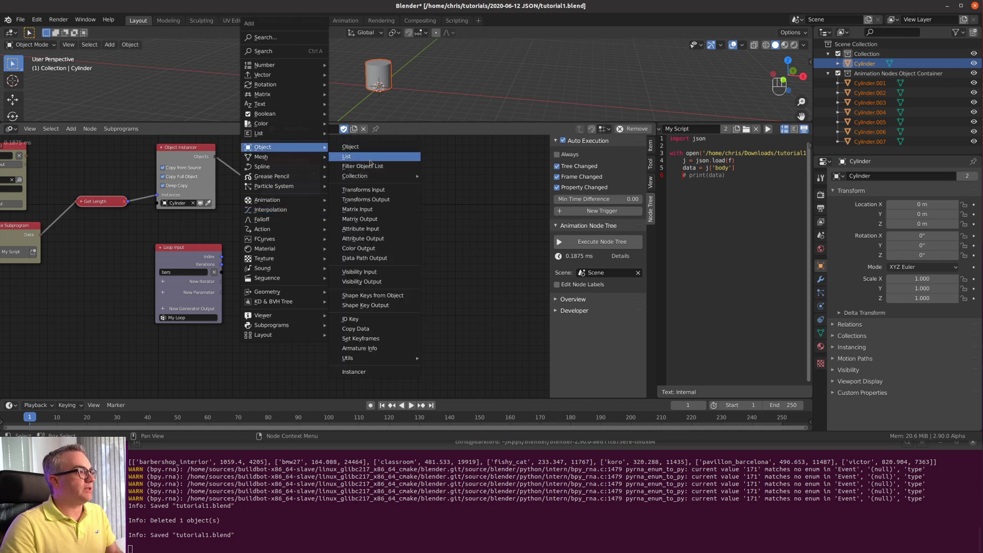
click(388, 199)
click(404, 279)
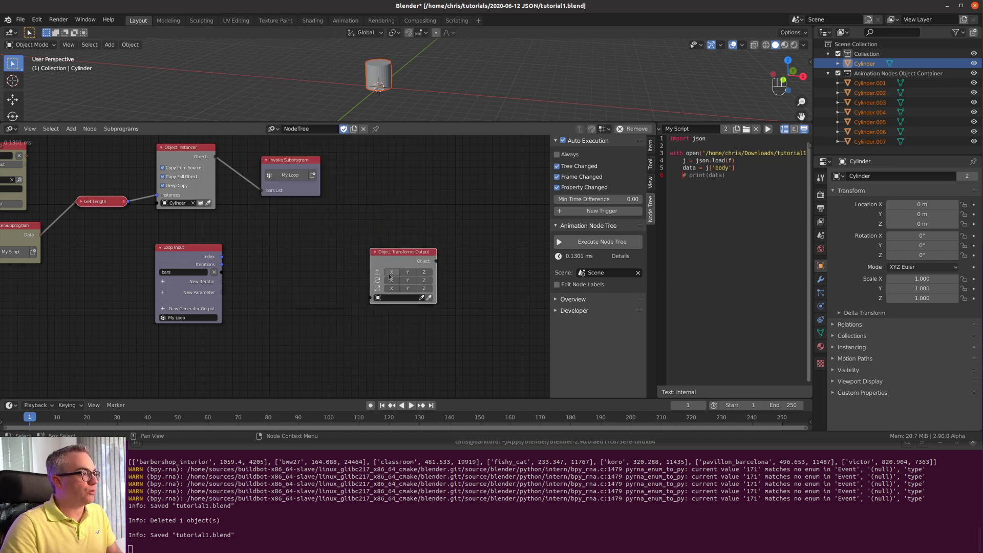
drag(371, 297, 221, 272)
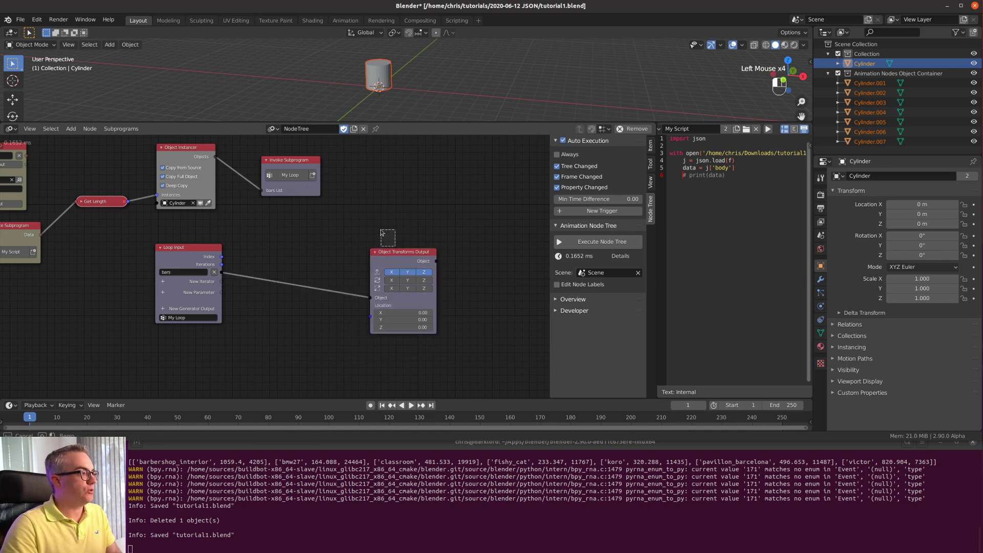
drag(400, 264, 393, 252)
click(295, 310)
- Add a Combine Vector feeding Location, with the loop Index driving its X
key(shift+a)
mouse_move(251, 169)
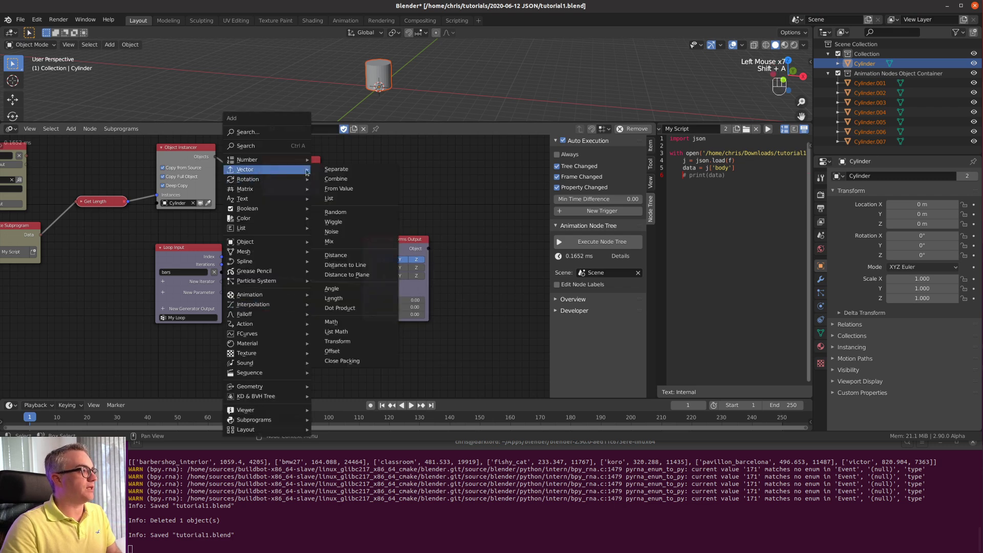
click(351, 179)
click(328, 316)
drag(345, 311, 322, 302)
drag(222, 258, 301, 322)
scroll(445, 83, up, 5)
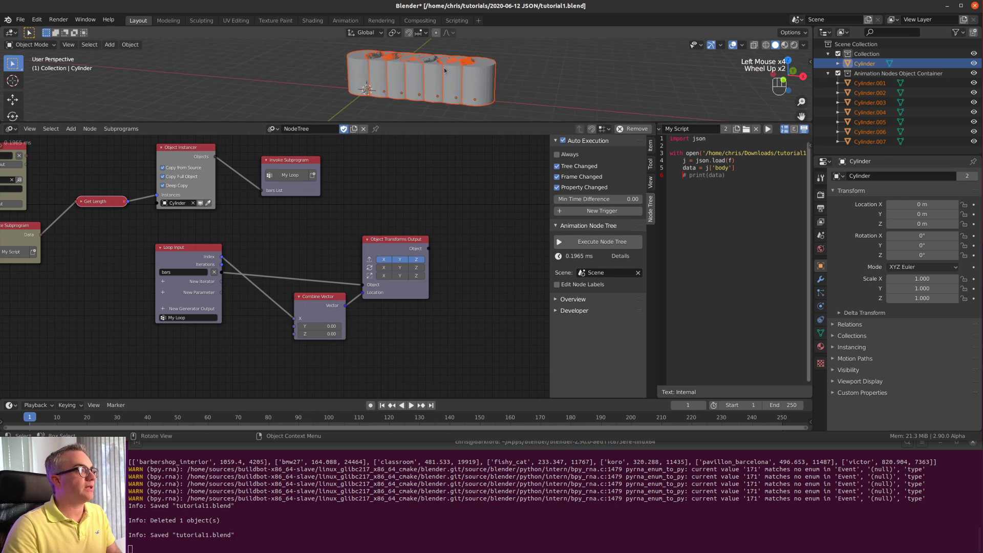
scroll(445, 83, down, 3)
scroll(445, 83, up, 2)
scroll(445, 83, down, 2)
drag(394, 239, 474, 233)
drag(342, 299, 405, 296)
- Insert a Math Multiply node with B 2.46 on the Index-to-X link
click(272, 291)
key(shift+a)
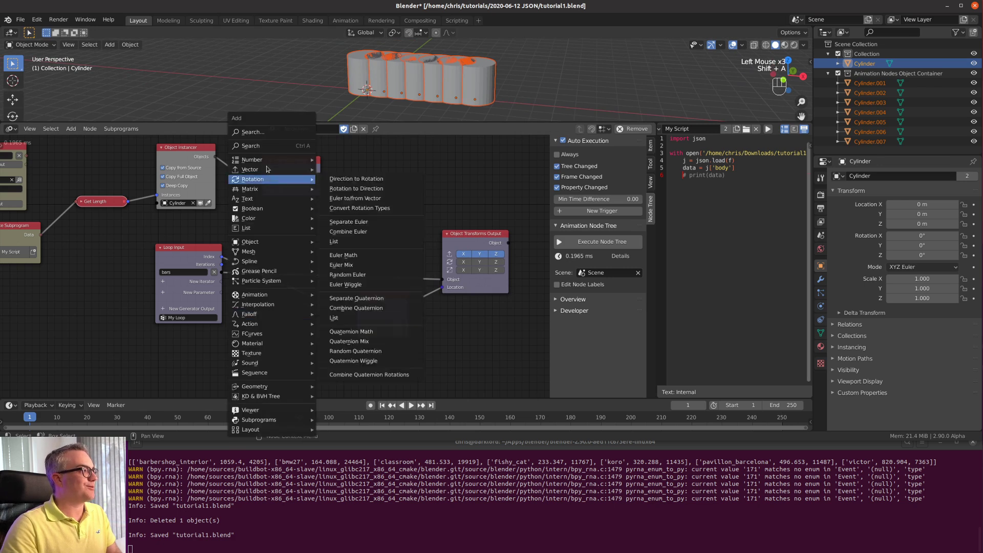
mouse_move(267, 165)
click(364, 289)
click(291, 311)
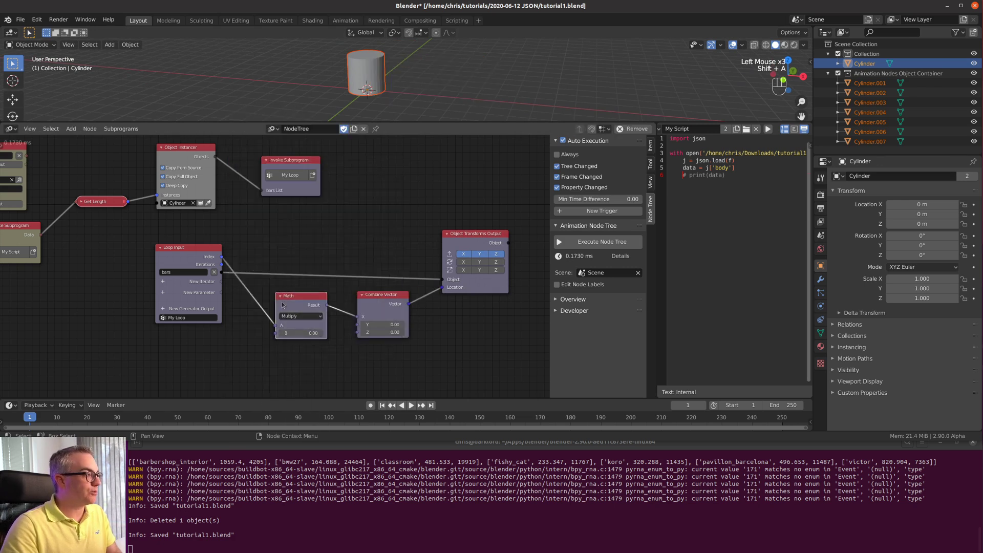
drag(307, 333, 405, 333)
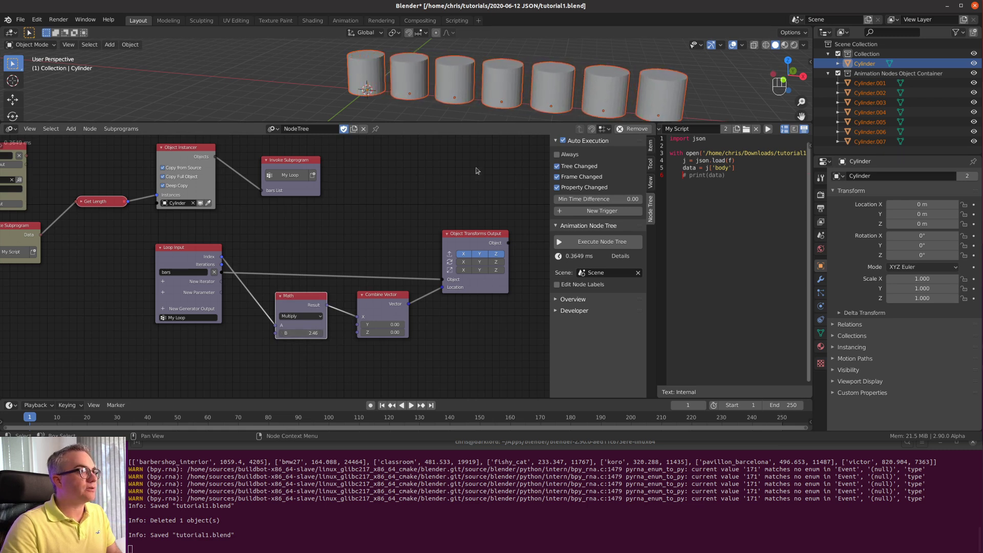
- Zoom out to see every cylinder and line up the Math and Combine Vector nodes
scroll(526, 109, down, 4)
shift+middle_drag(526, 108, 563, 114)
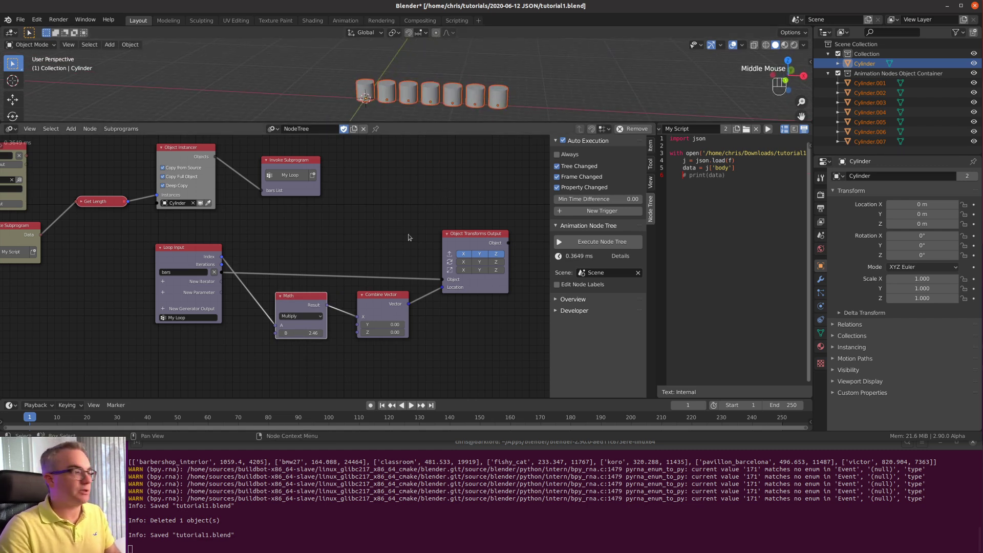
drag(287, 307, 278, 311)
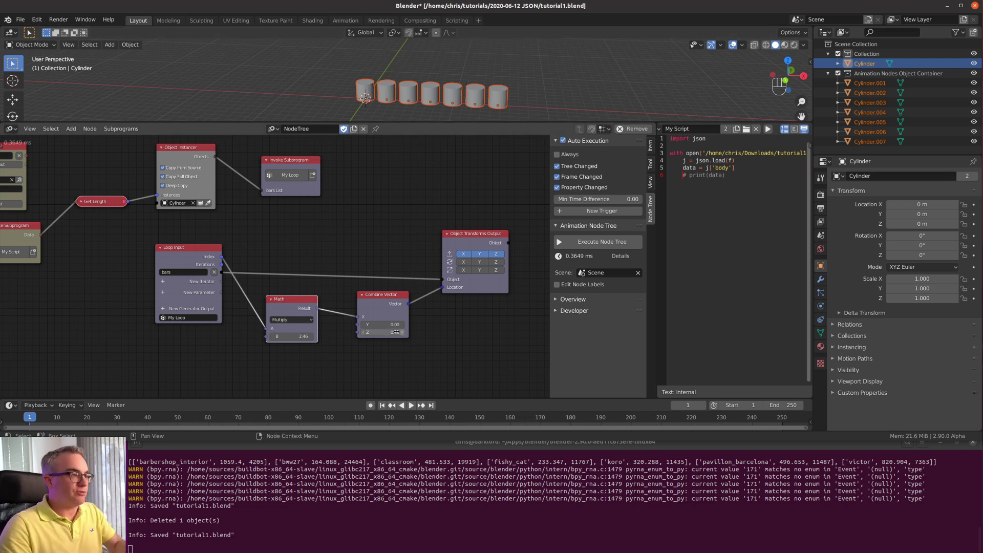
scroll(410, 270, down, 3)
middle_drag(408, 268, 332, 309)
drag(332, 309, 318, 305)
drag(407, 302, 373, 301)
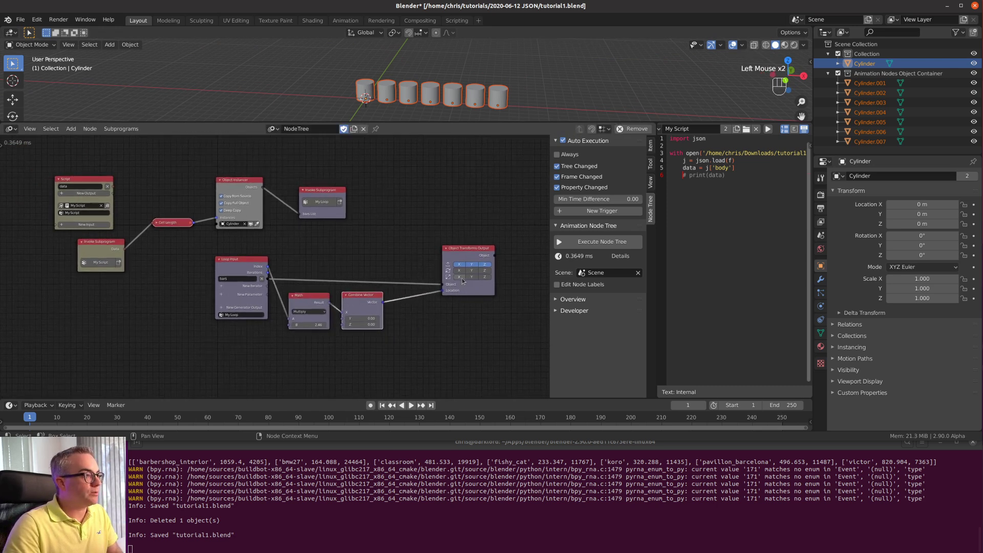
- Enable Scale on Object Transforms Output and feed it from a duplicated Combine Vector node
click(486, 277)
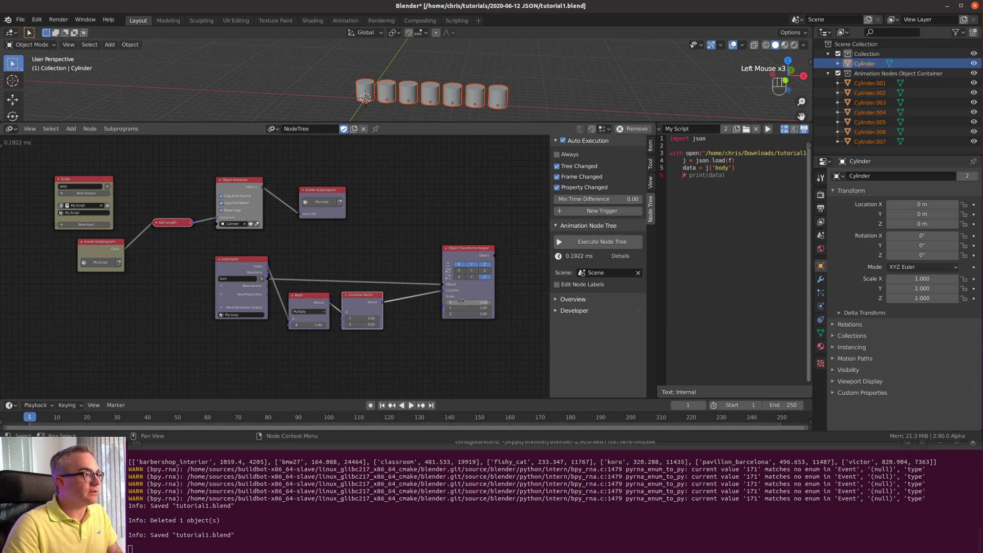
scroll(478, 343, up, 3)
middle_drag(477, 344, 473, 296)
click(402, 272)
key(shift+d)
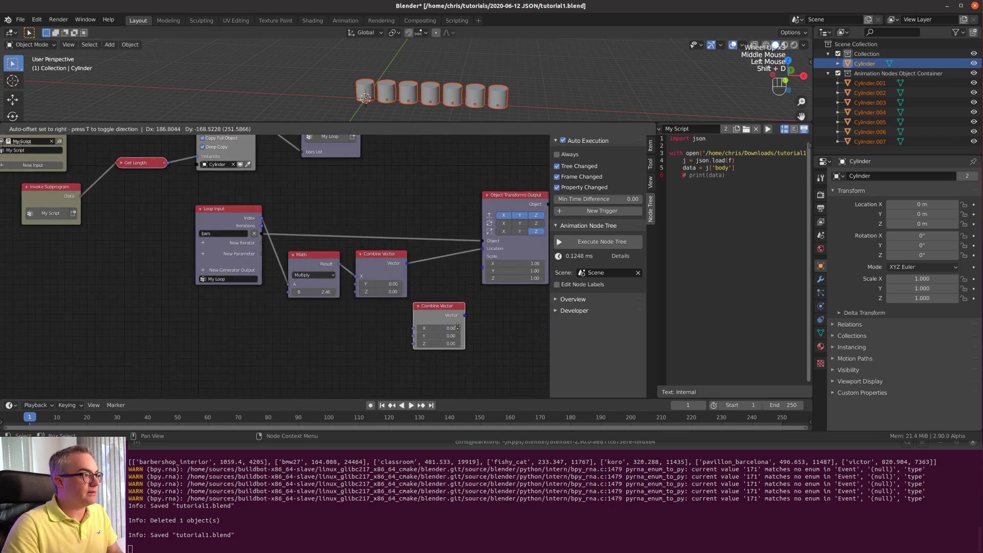
click(456, 334)
drag(462, 325, 483, 256)
drag(438, 347, 382, 348)
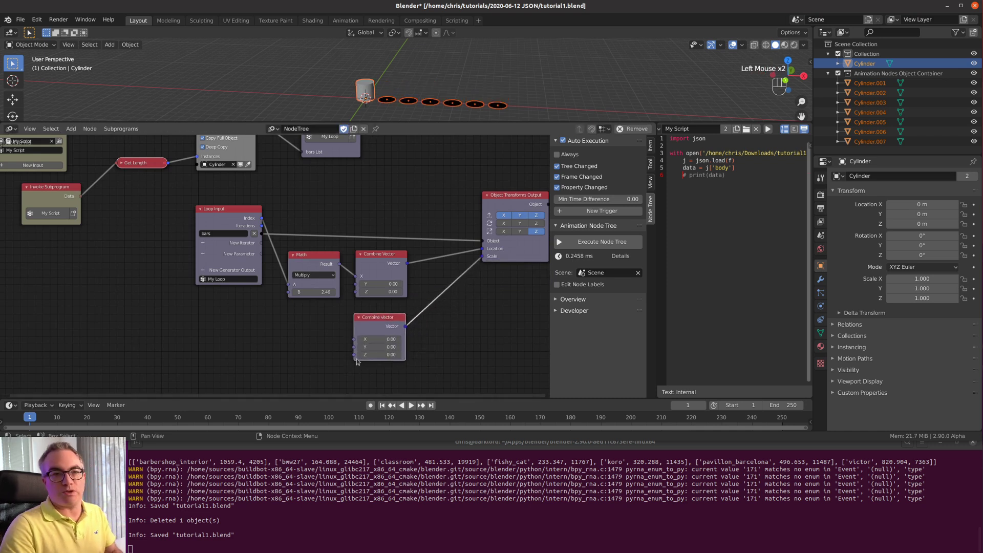
- Add a Generic List parameter named 'data' to the loop input
middle_drag(116, 249, 130, 292)
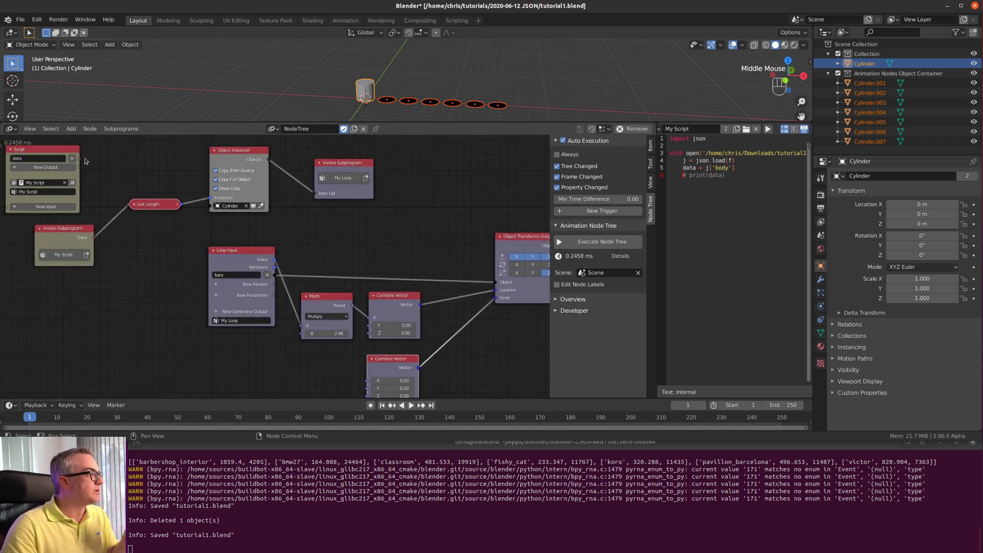
drag(95, 238, 165, 269)
drag(351, 174, 332, 205)
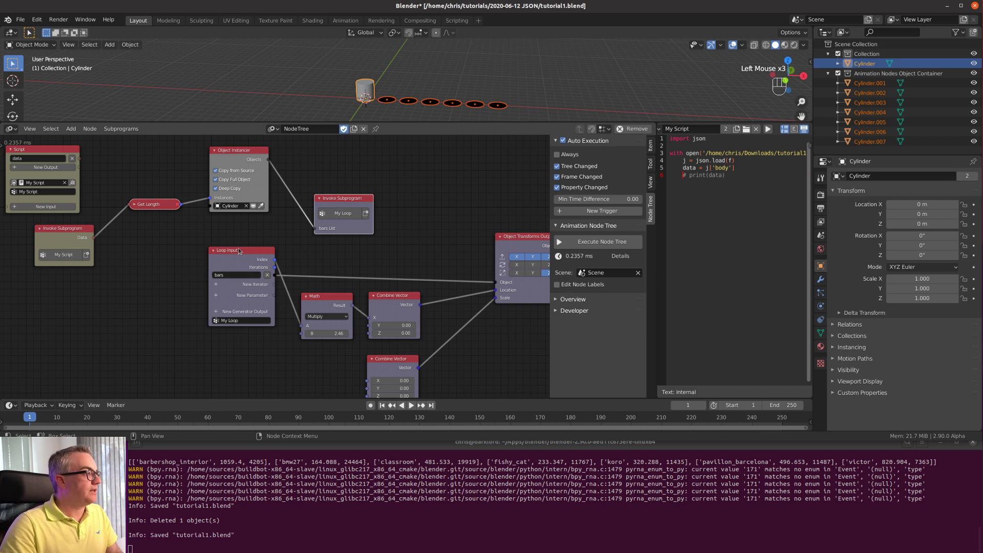
drag(241, 260, 239, 265)
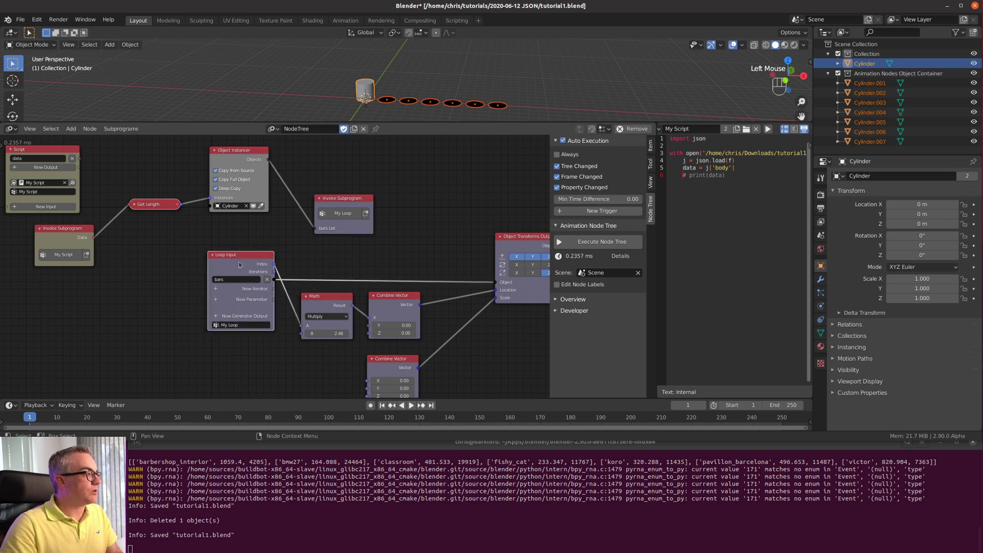
click(216, 291)
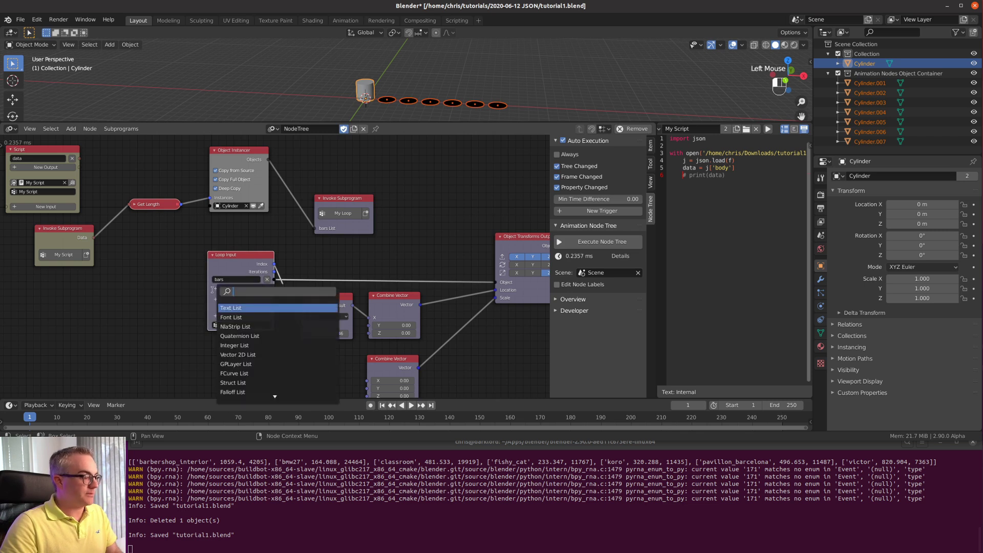
text(gener)
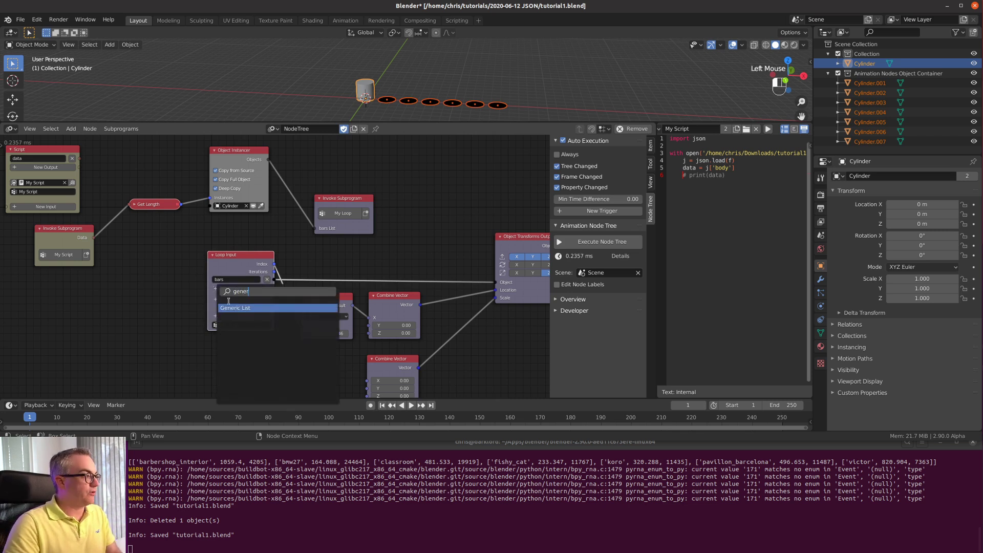
click(241, 307)
double_click(244, 286)
text(data)
key(Return)
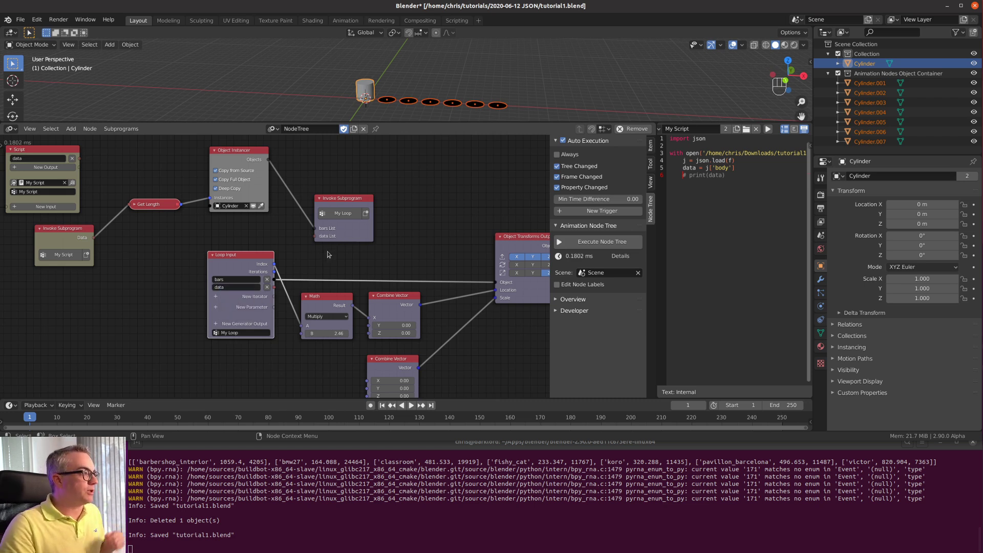
- Link the script's Data output to the loop's data list, checking the benchmark entries in the terminal
drag(94, 238, 318, 236)
click(335, 205)
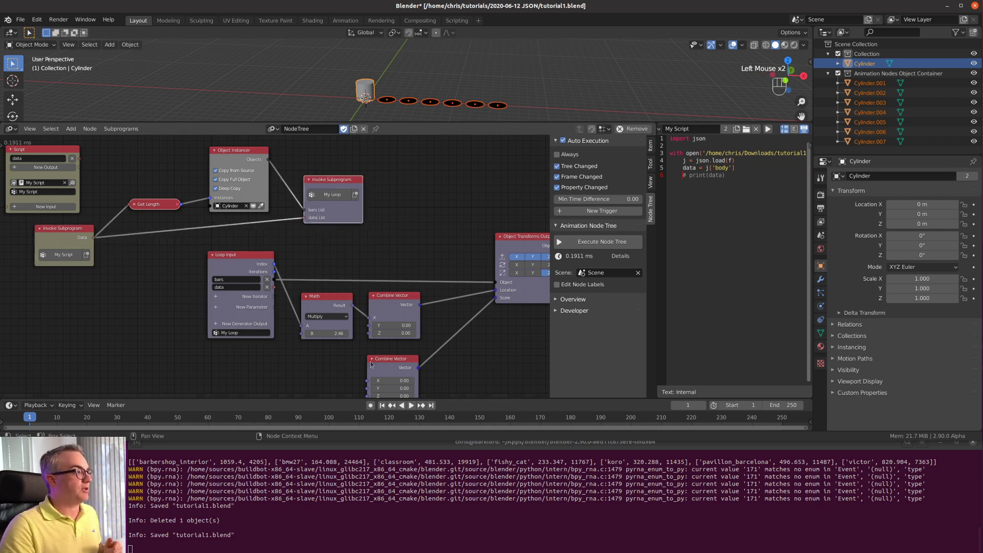
middle_drag(336, 206, 298, 172)
click(164, 470)
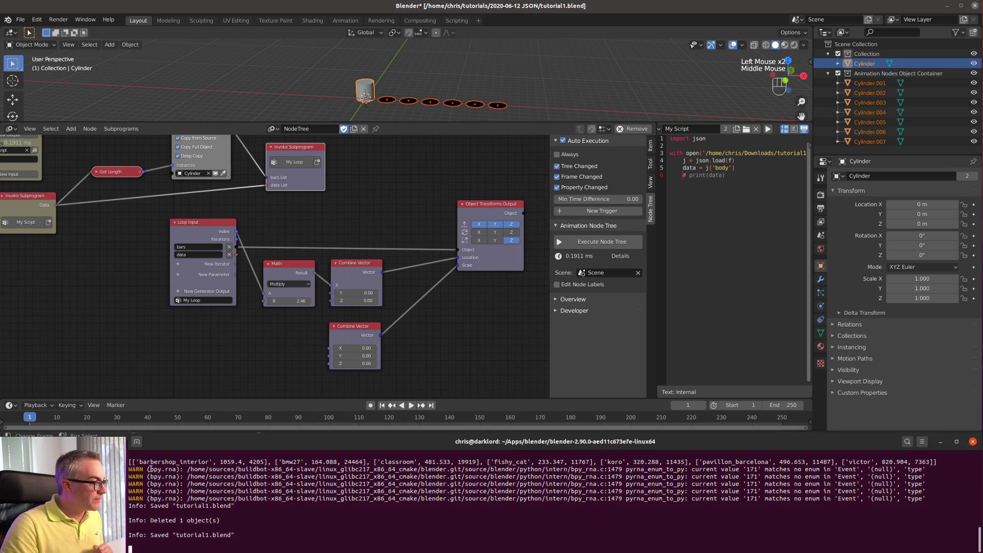
drag(131, 461, 368, 462)
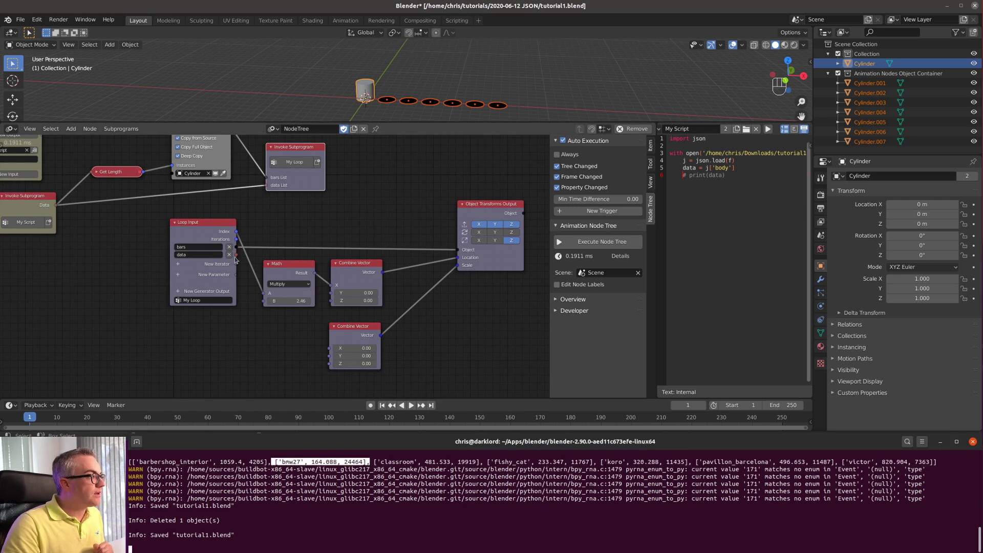
drag(237, 260, 254, 308)
click(276, 461)
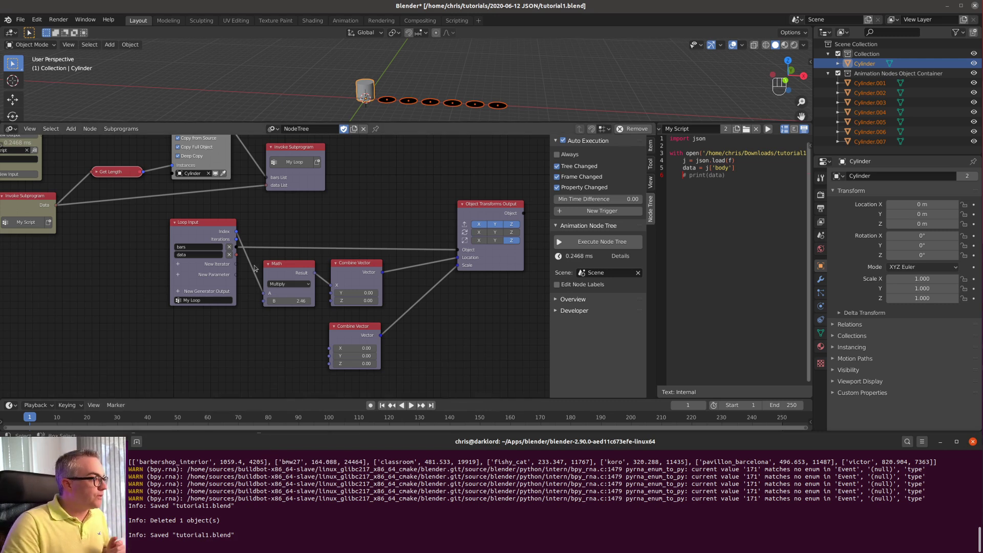
click(286, 353)
scroll(286, 352, down, 3)
click(279, 346)
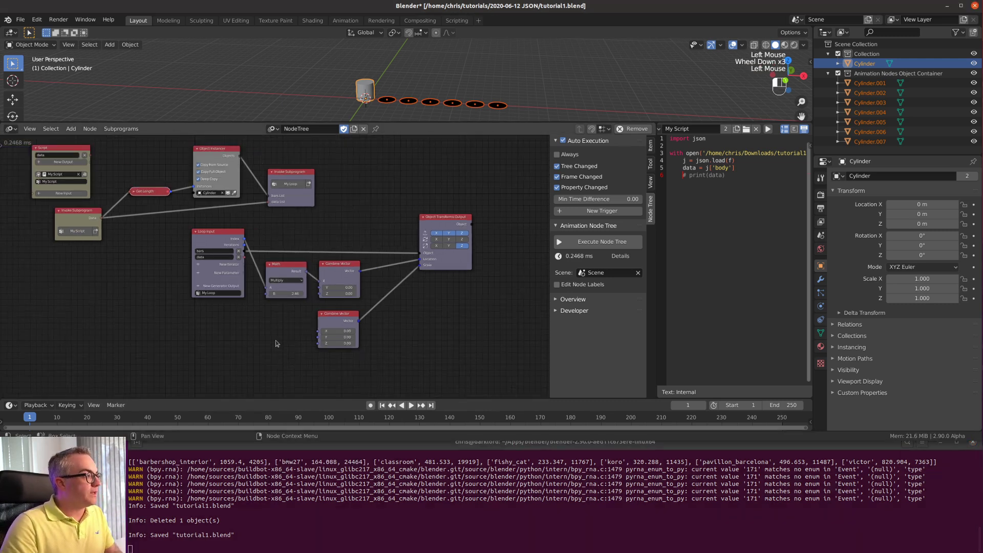
- Add a Get List Element node below the loop input node
key(shift+a)
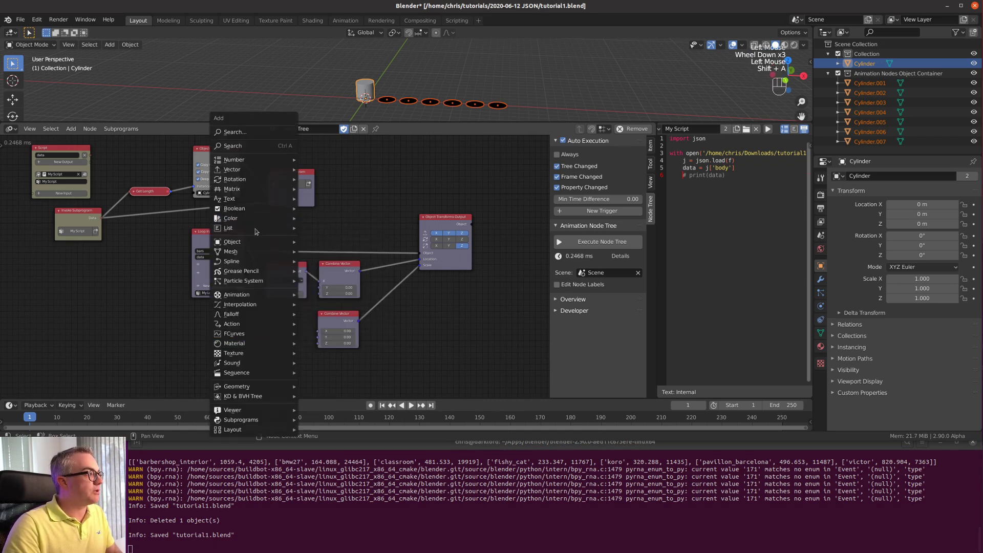
mouse_move(280, 227)
click(344, 46)
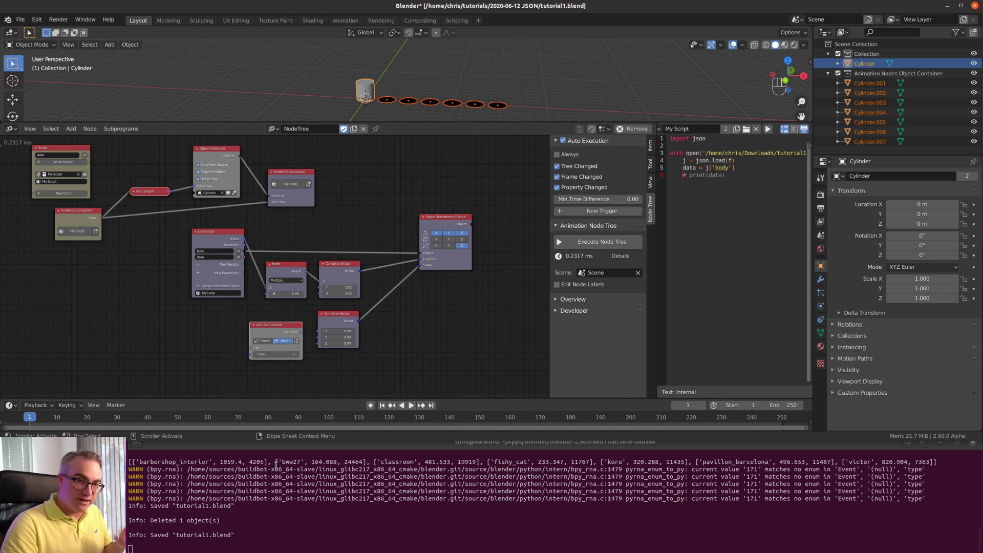
drag(276, 461, 362, 462)
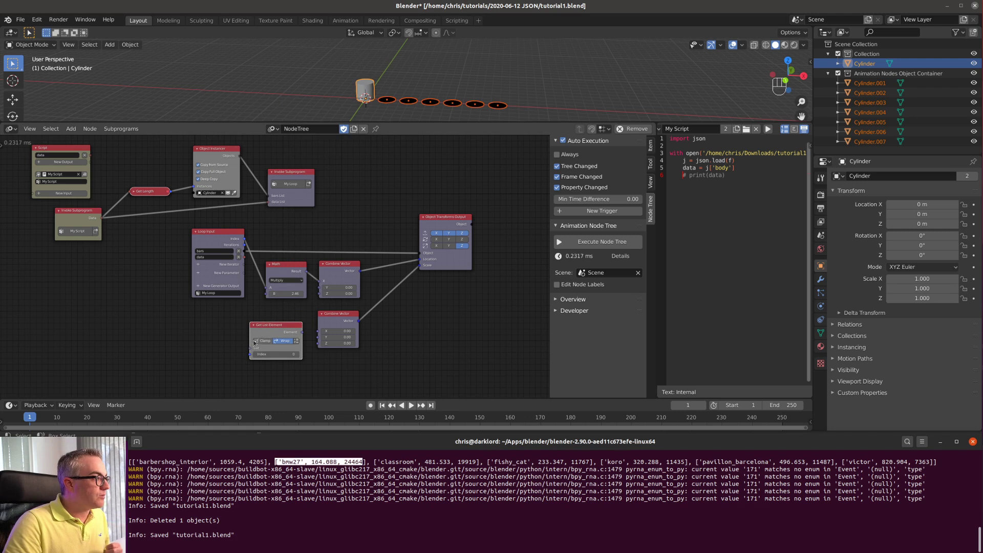
scroll(280, 342, up, 6)
middle_drag(280, 342, 203, 153)
scroll(203, 152, down, 2)
drag(203, 152, 151, 155)
drag(286, 278, 283, 301)
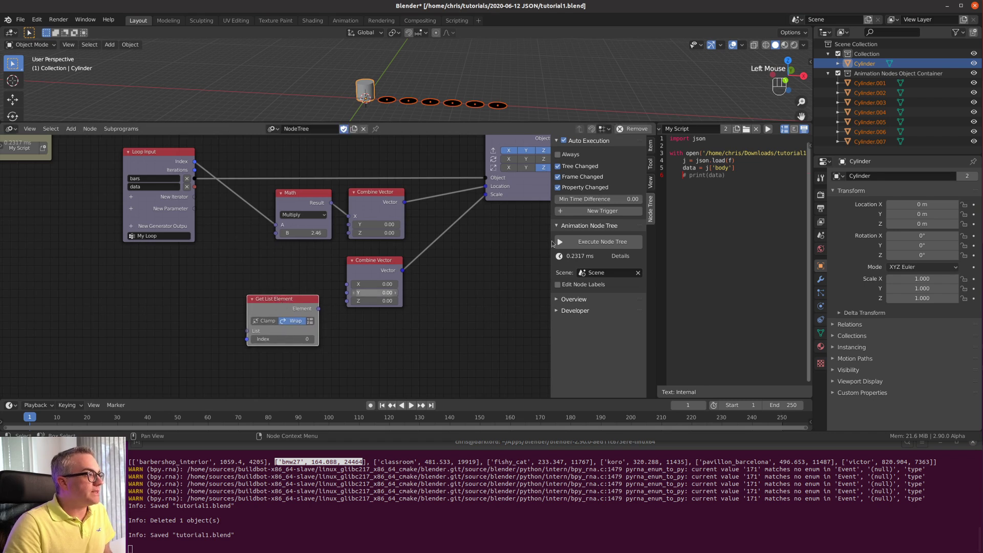
- Set Get List Element to the Generic List type and connect the loop's data list to it
click(651, 147)
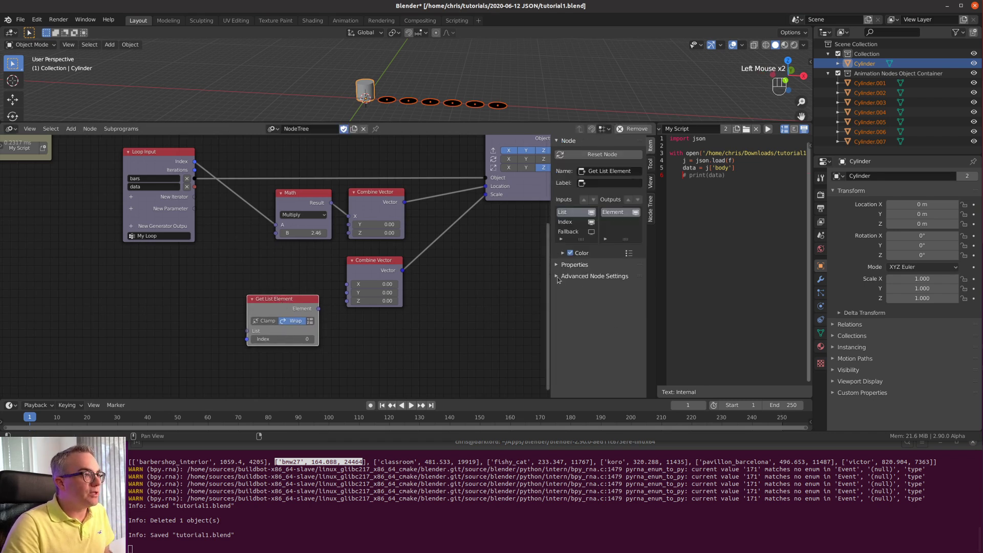
click(589, 276)
click(589, 302)
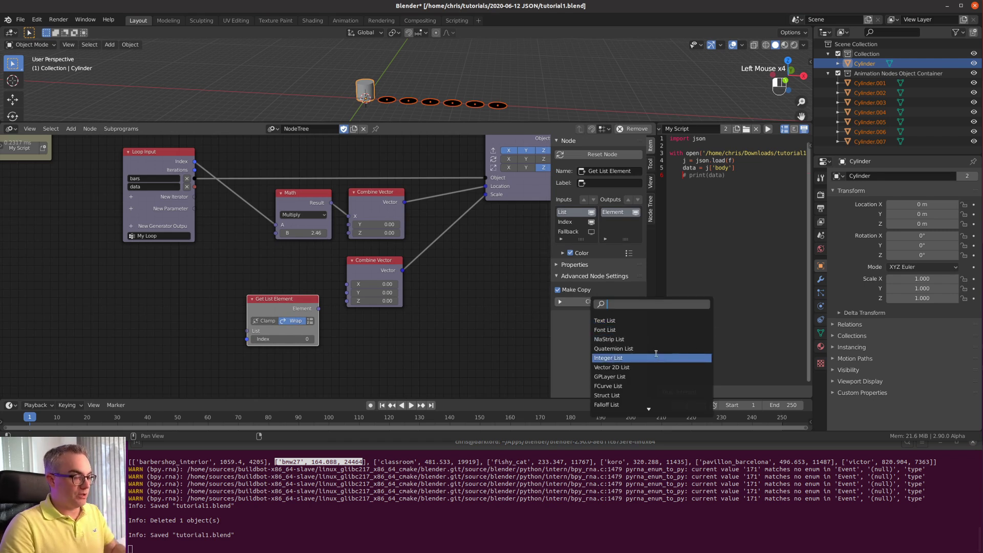
text(gen)
click(637, 321)
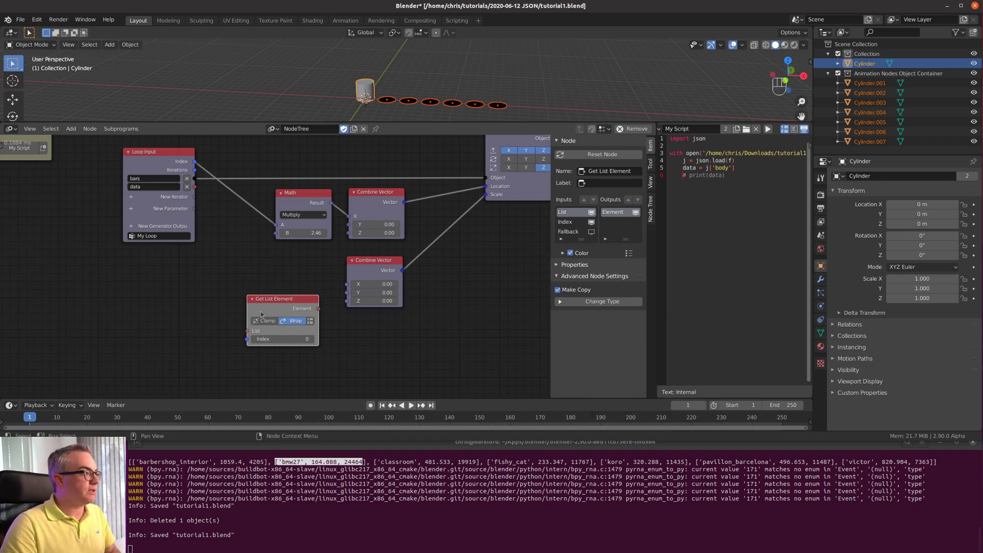
drag(246, 331, 198, 193)
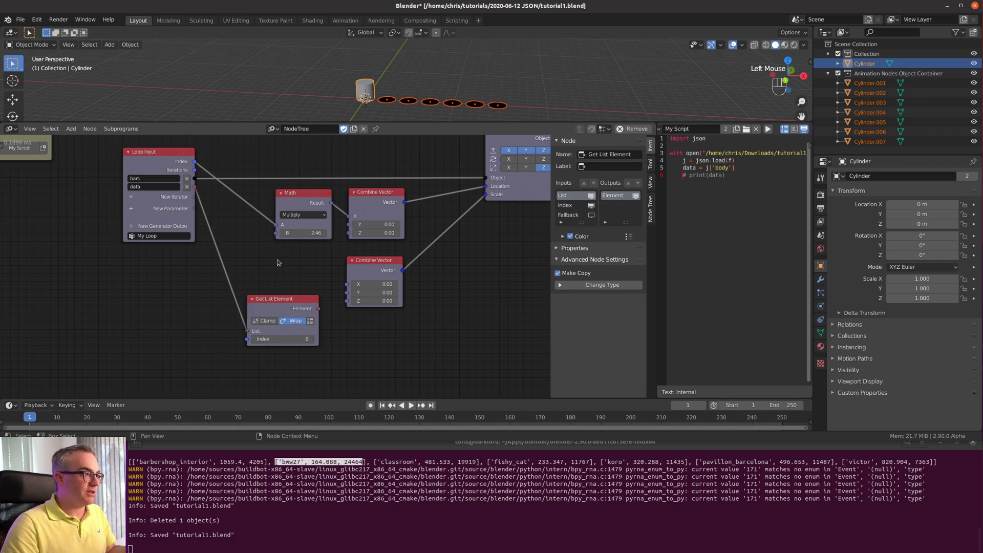
click(281, 307)
drag(280, 307, 278, 308)
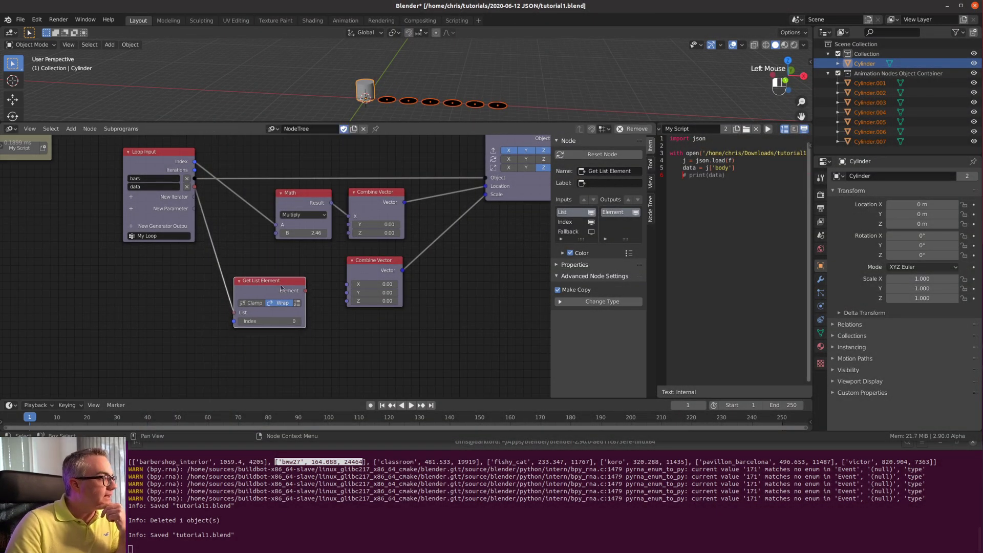
- Set Get List Element's index to 1 to pick each entry's render time, e.g. 164.088
click(282, 462)
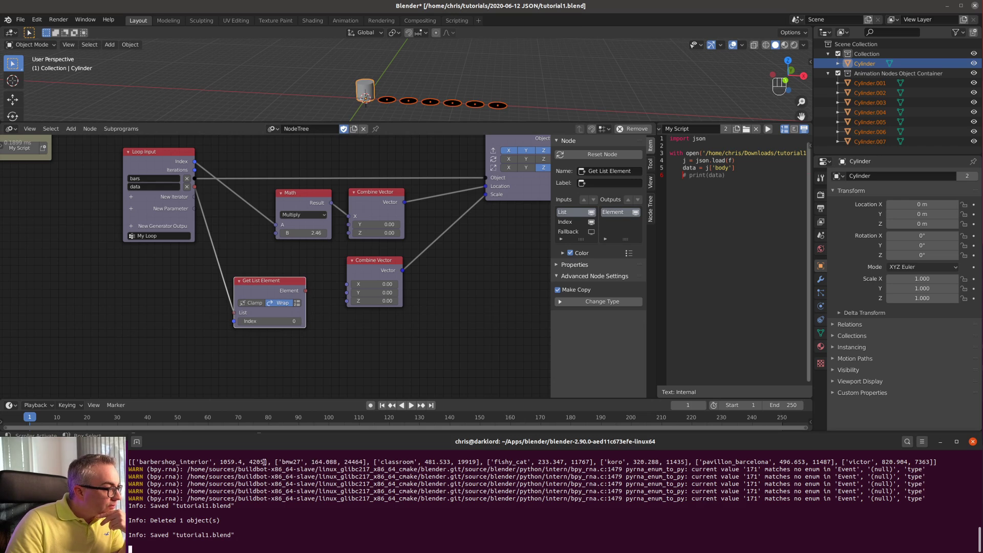
drag(277, 462, 303, 463)
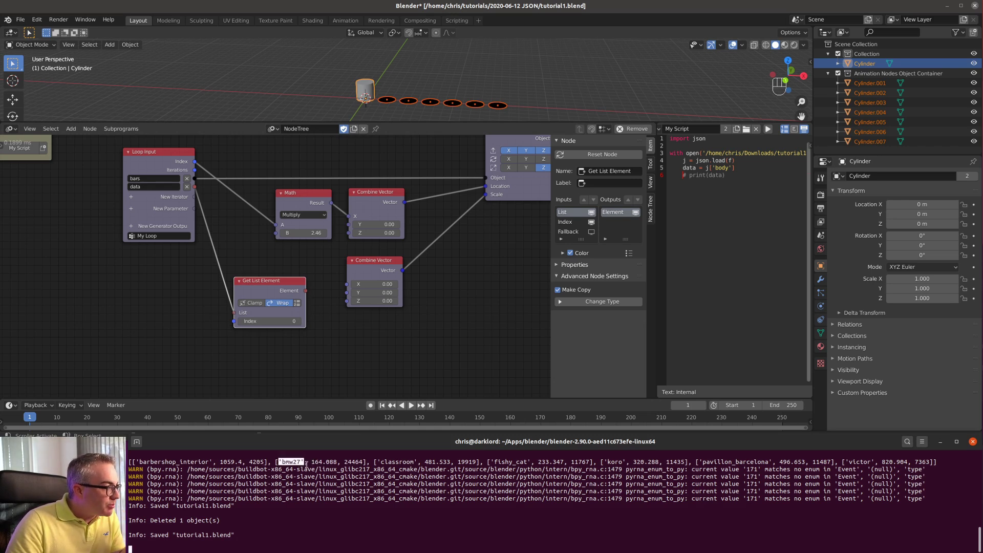
click(306, 467)
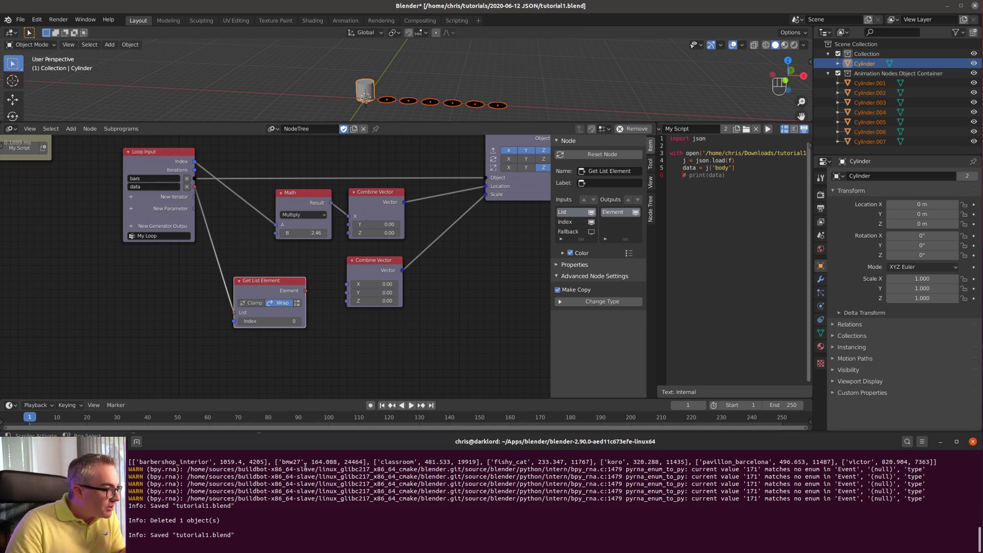
double_click(404, 462)
drag(311, 462, 337, 462)
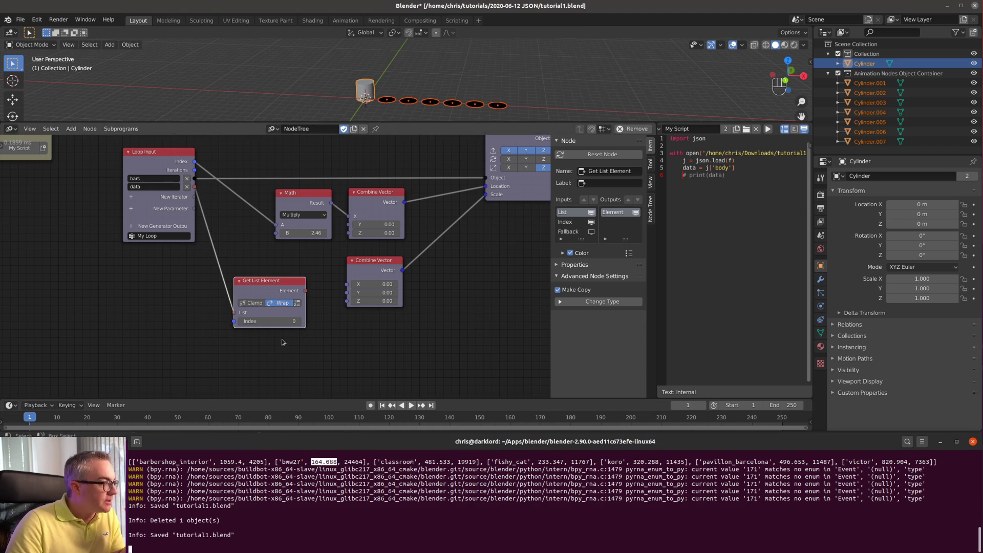
click(301, 323)
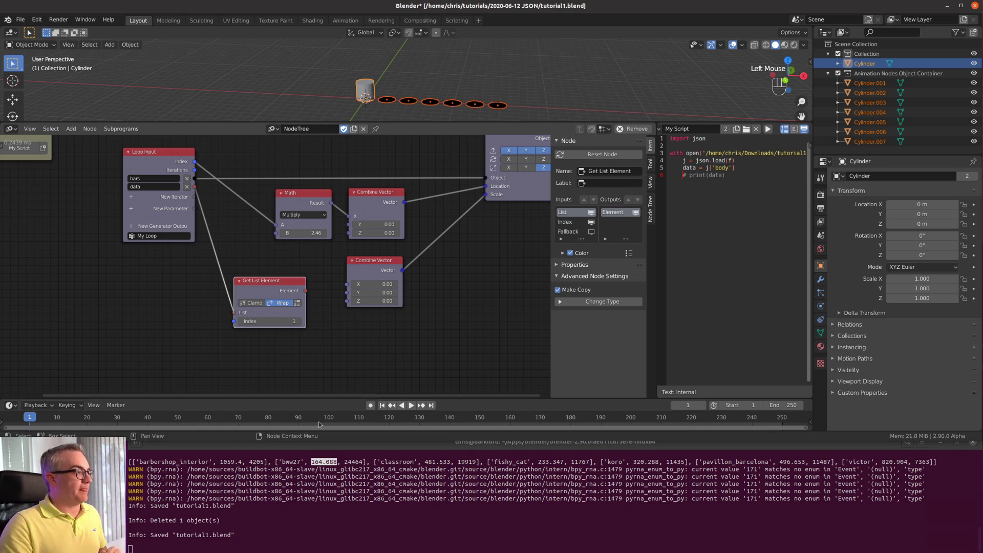
drag(289, 294, 276, 343)
drag(379, 267, 441, 290)
click(322, 333)
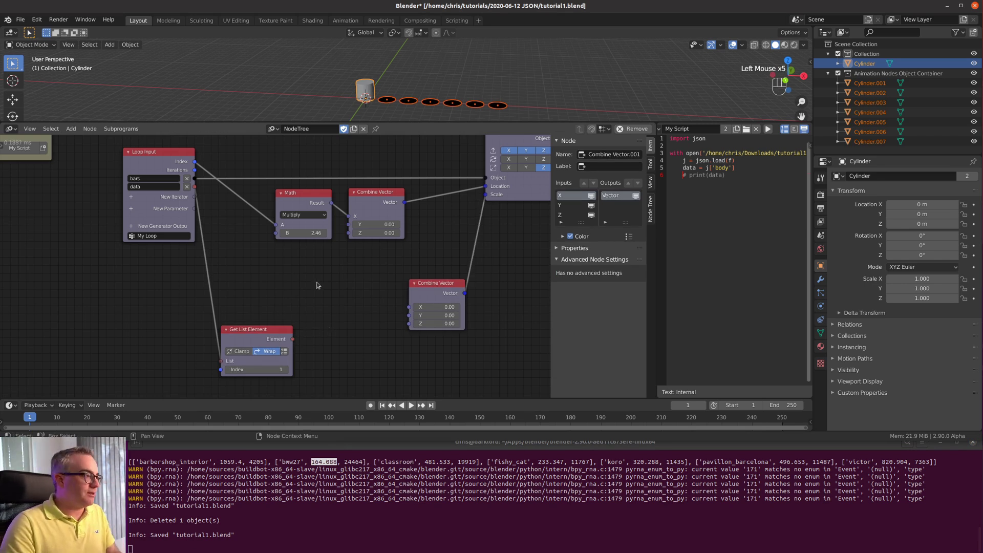
- Add a Convert node fed by the list element and set it to output Float
key(shift+a)
mouse_move(319, 165)
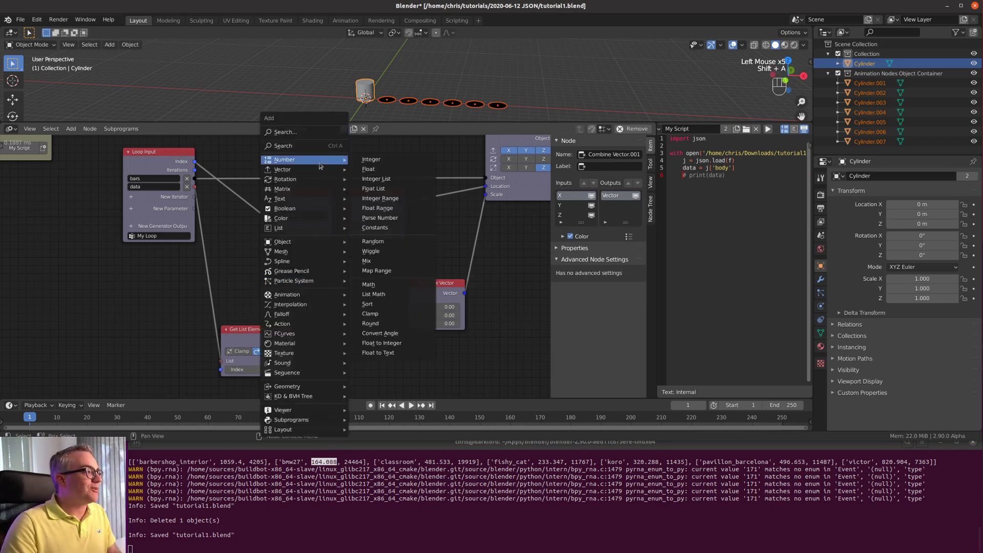
click(310, 147)
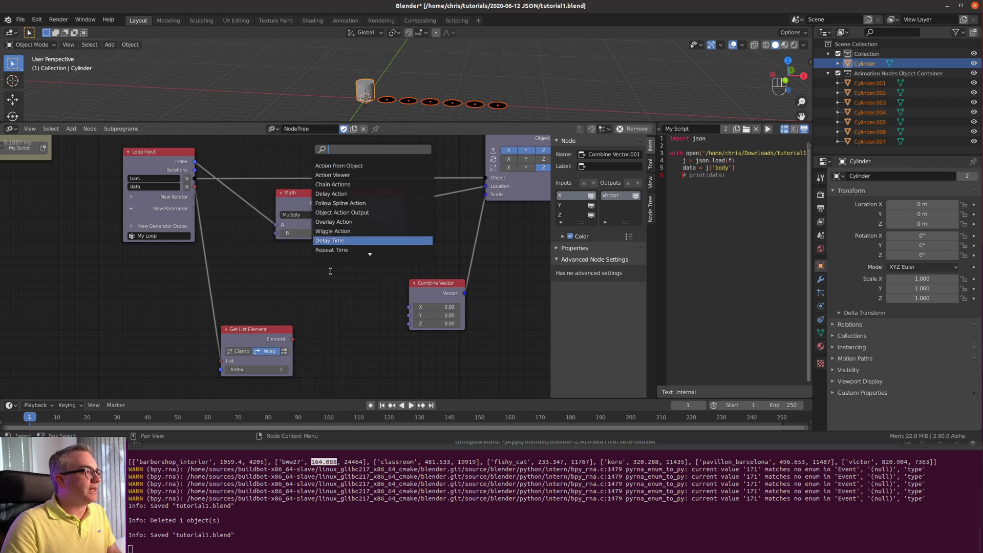
text(convert)
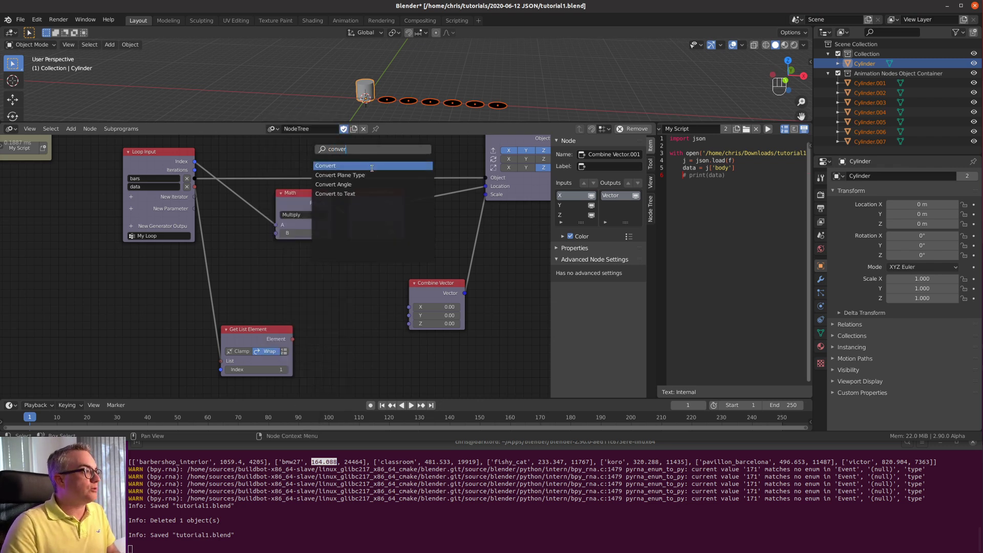
key(Return)
click(357, 311)
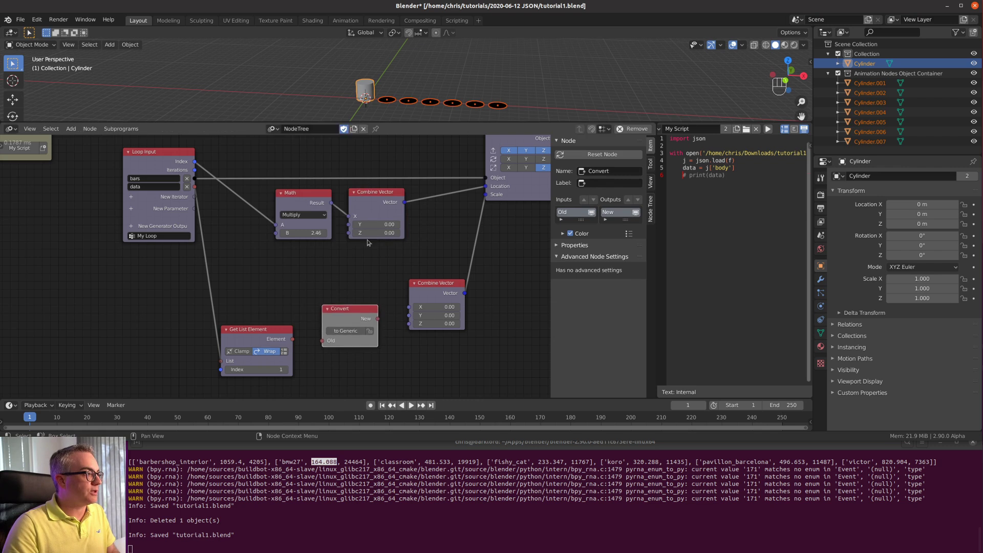
drag(292, 339, 322, 340)
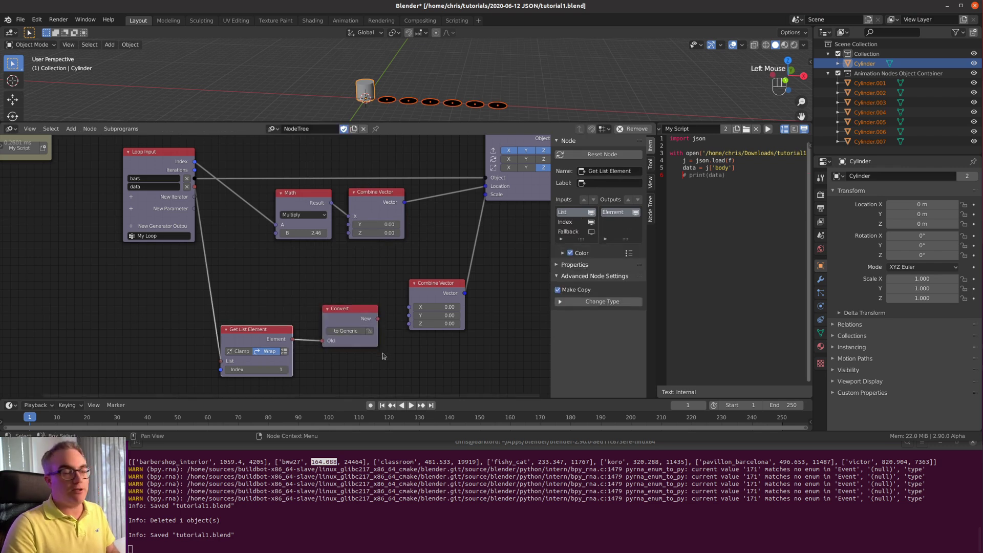
click(348, 331)
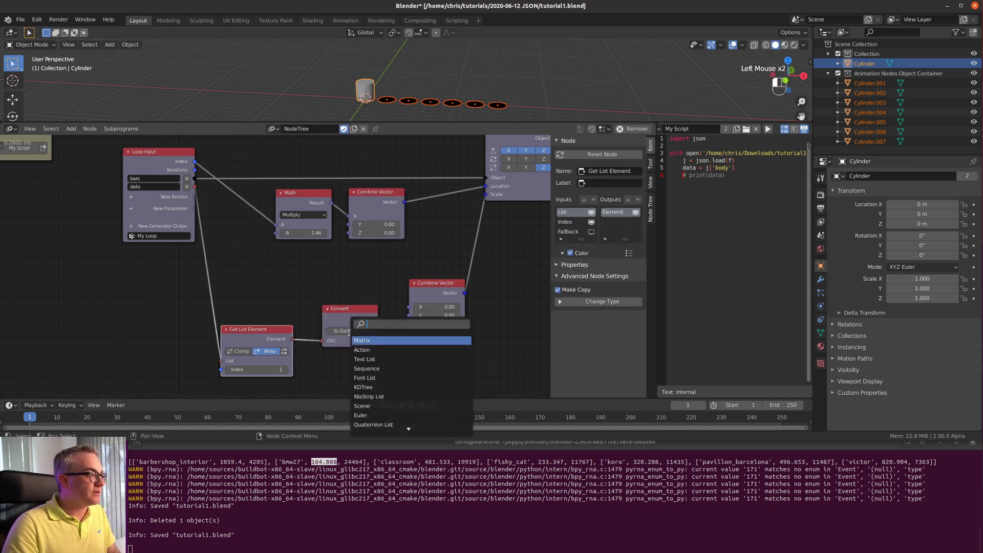
text(flo)
key(Return)
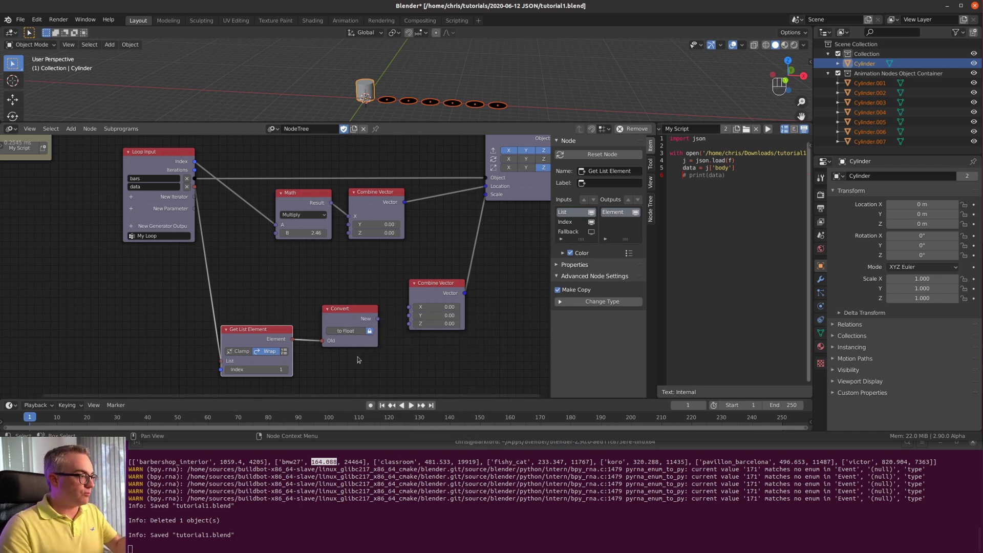
- Connect the converted float to the second Combine Vector's Z input
click(435, 441)
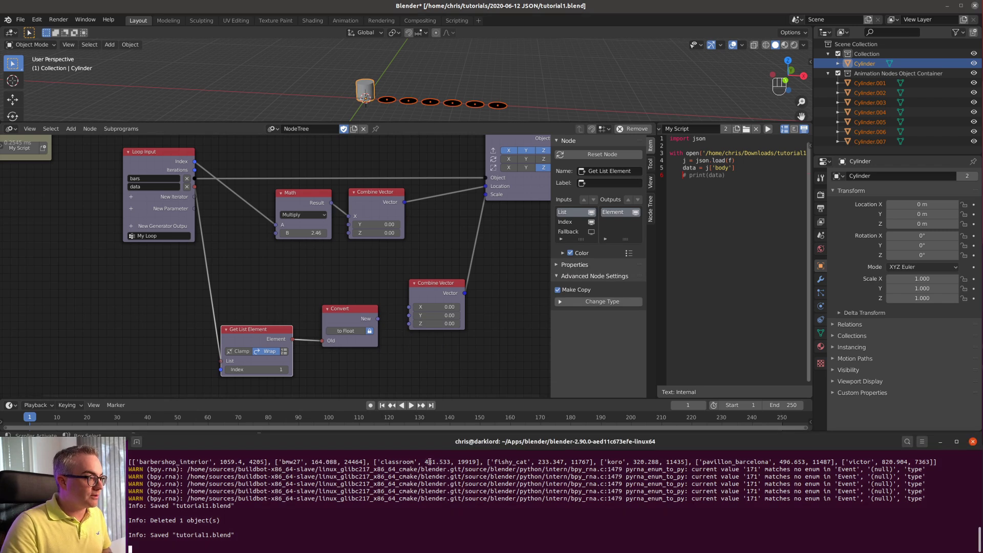
drag(425, 461, 448, 461)
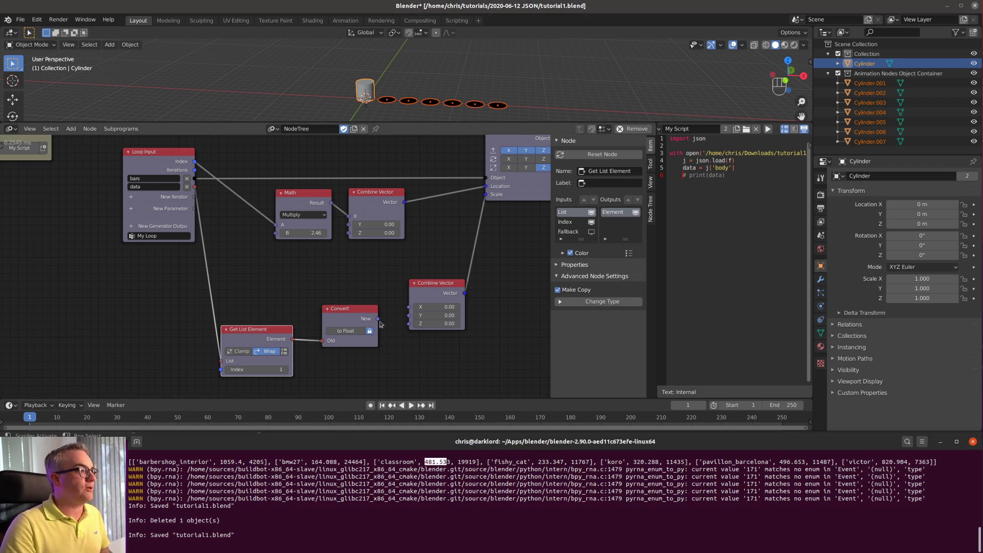
drag(377, 319, 409, 324)
scroll(461, 287, down, 1)
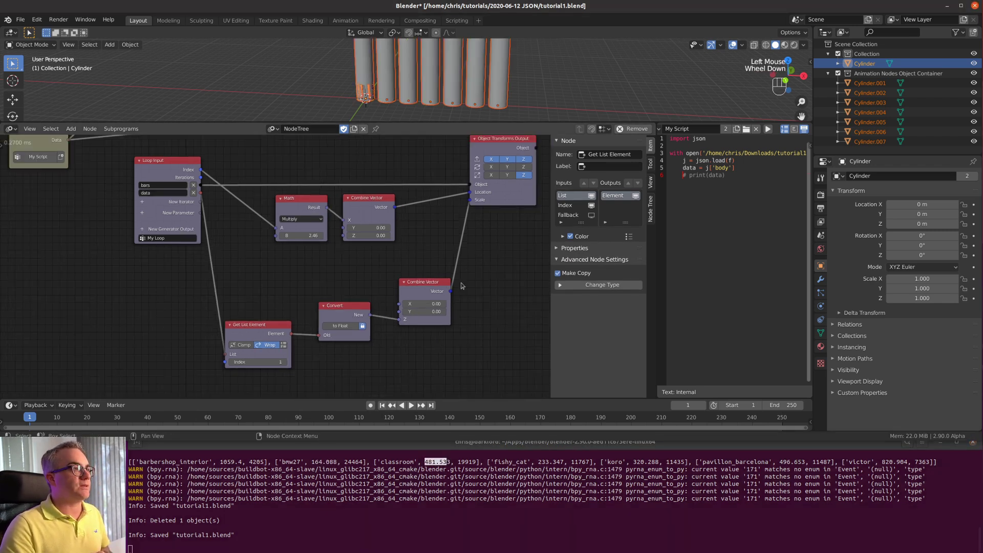
scroll(449, 87, down, 12)
- Compare the bars with render times 481.533 and 1059.4 in the terminal output
mouse_move(448, 87)
shift+middle_down()
mouse_move(451, 114)
mouse_move(449, 53)
mouse_move(460, 70)
mouse_move(441, 111)
mouse_move(446, 71)
shift+middle_up()
click(453, 468)
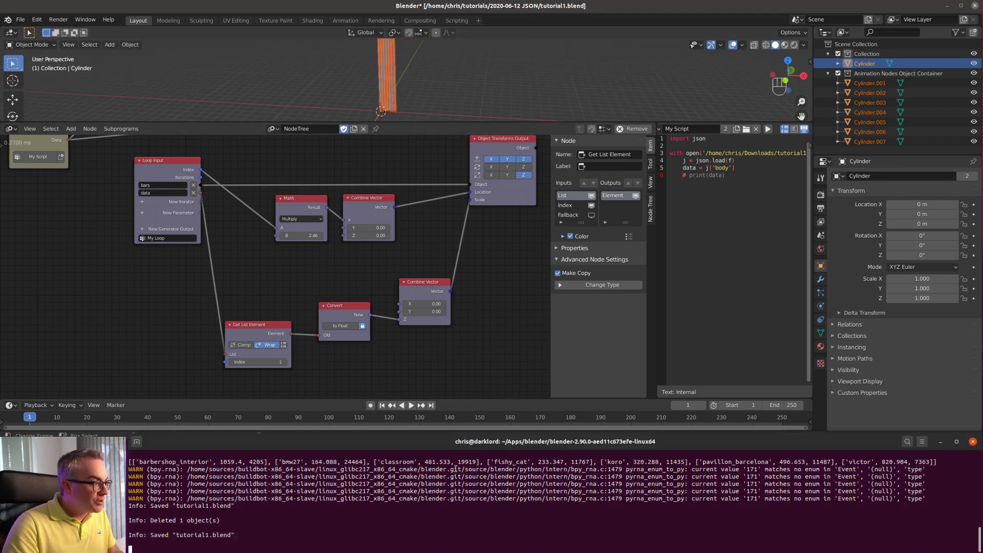
drag(424, 463, 451, 462)
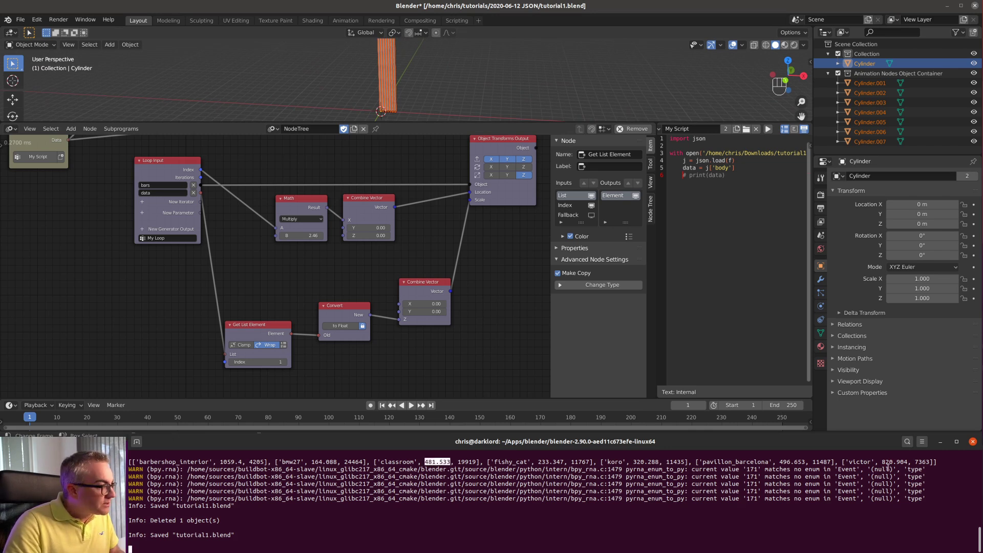
drag(224, 465, 234, 464)
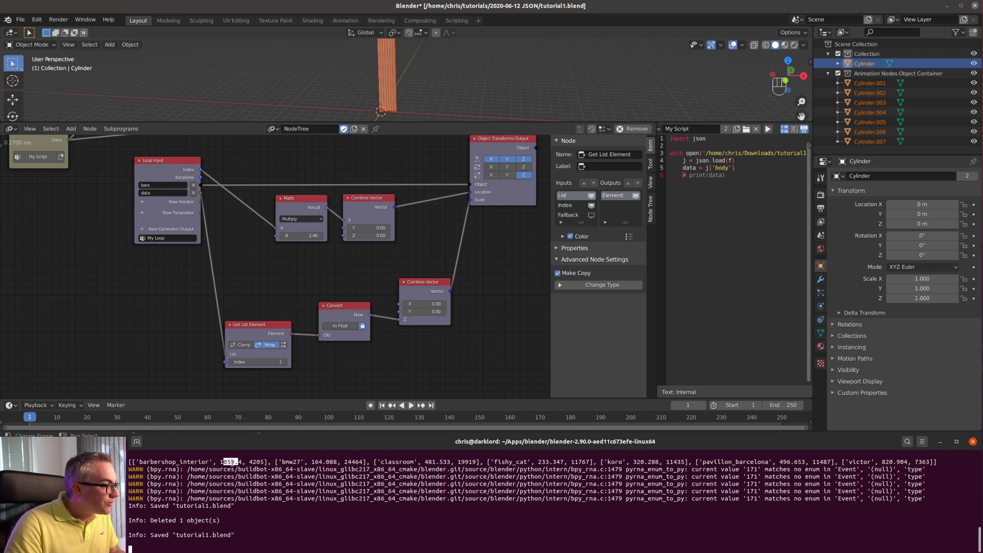
click(402, 81)
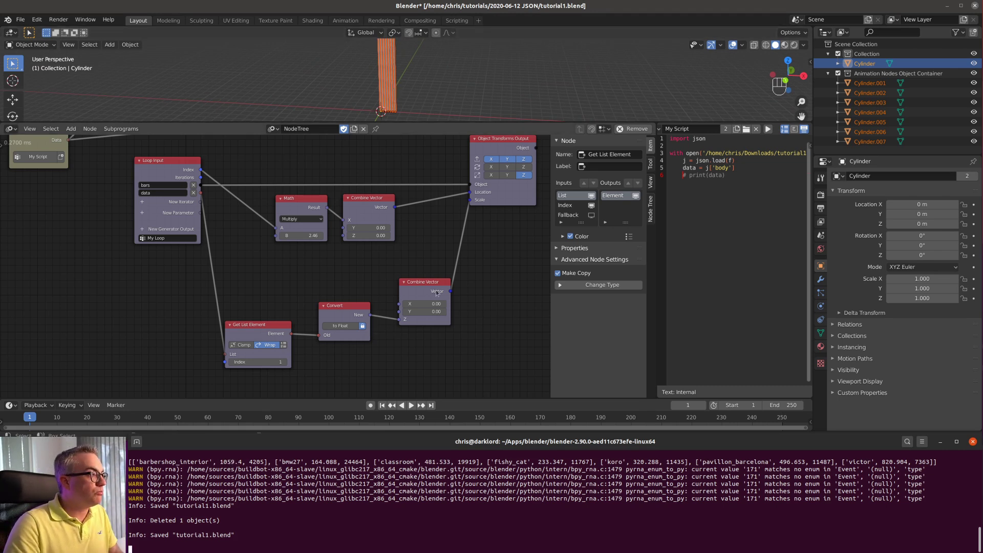
- Line up Get List Element and Convert side by side ahead of Combine Vector
drag(430, 290, 425, 272)
drag(262, 324, 256, 268)
drag(338, 306, 313, 271)
drag(436, 268, 460, 266)
- Insert a Math Divide node dividing by 1000 between Convert and Combine Vector
key(shift+a)
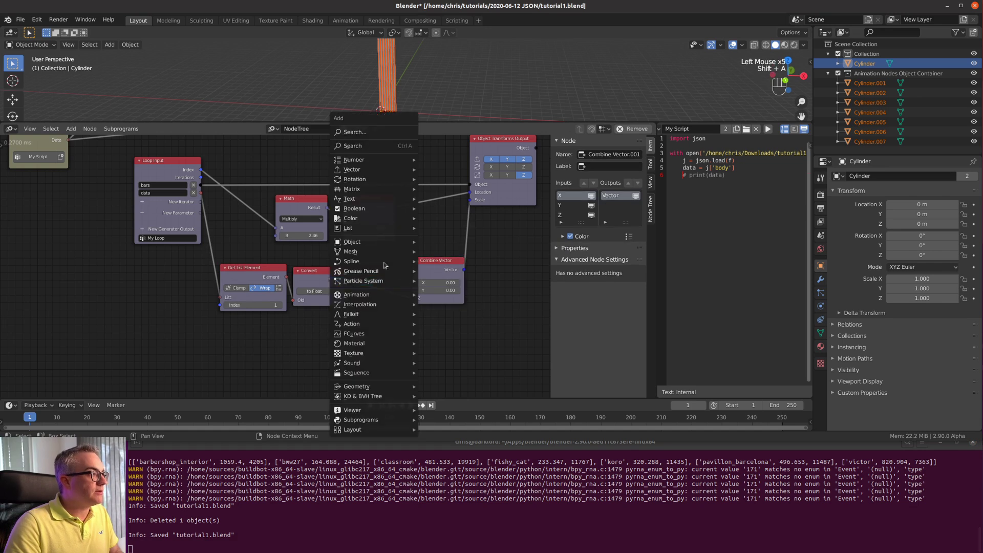
mouse_move(353, 160)
click(451, 294)
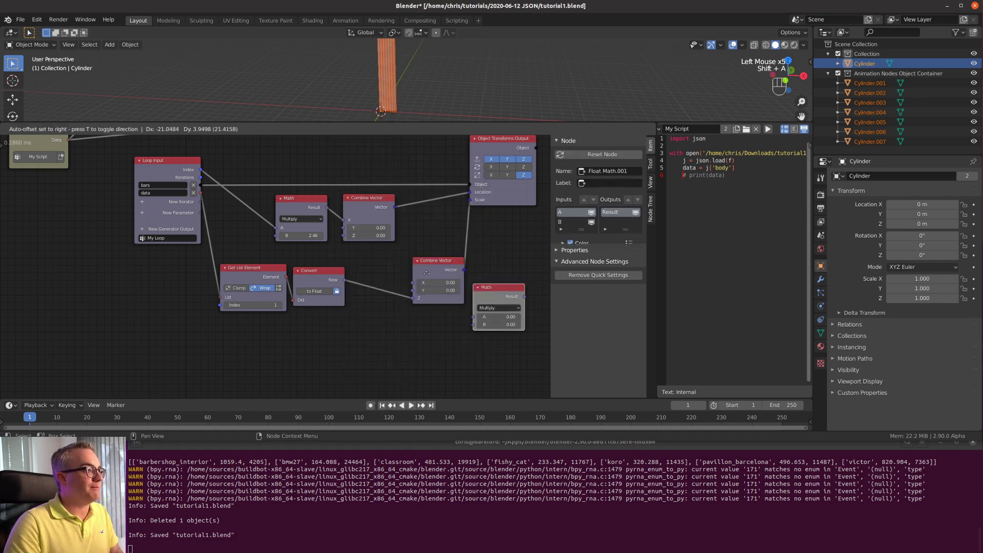
click(376, 260)
click(403, 282)
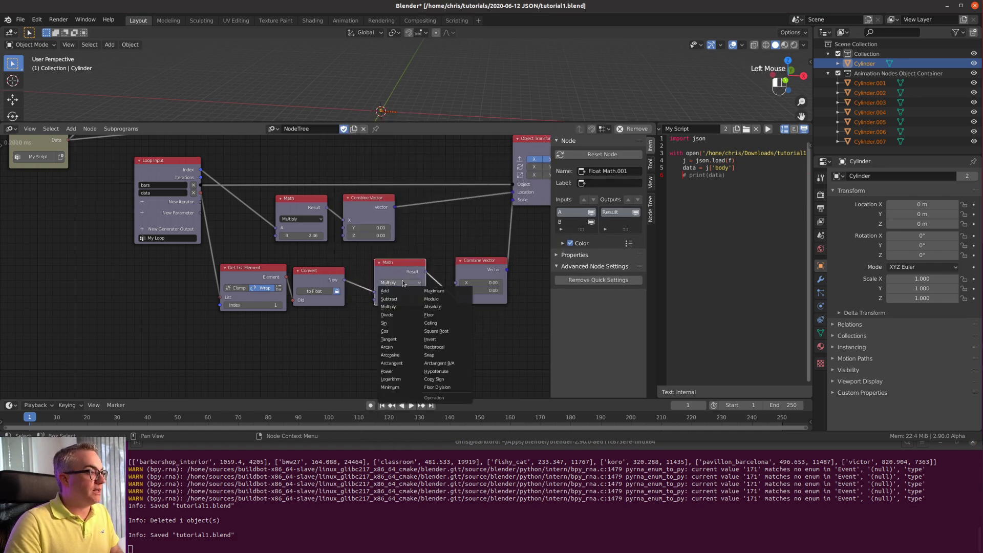
click(386, 315)
double_click(400, 300)
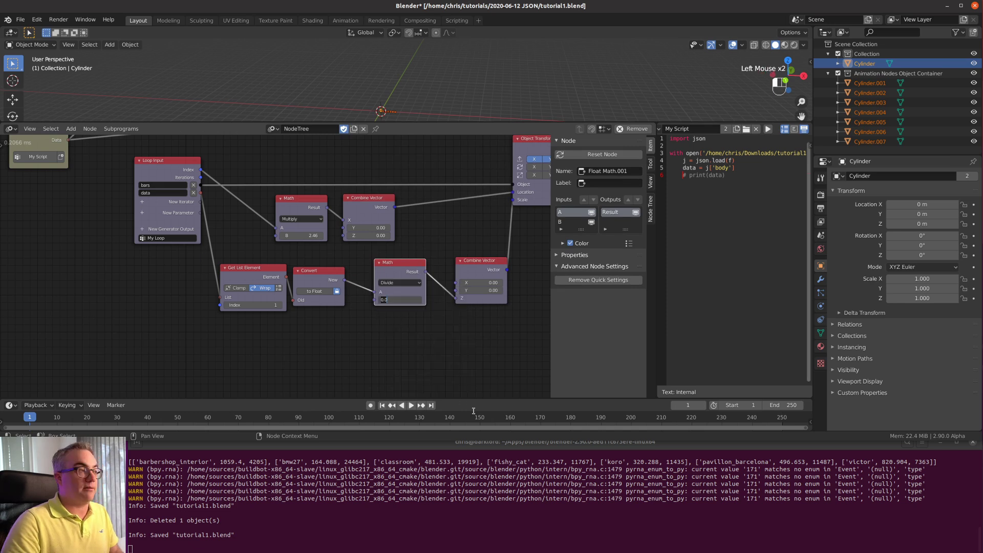
text(1000)
key(Return)
scroll(451, 97, up, 5)
shift+middle_drag(451, 97, 479, 100)
scroll(481, 93, up, 9)
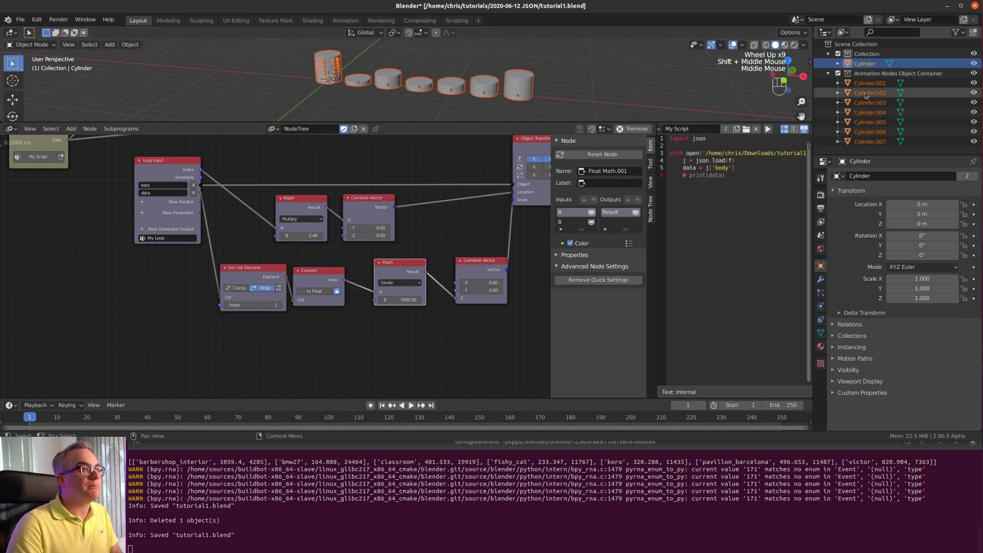
- Hide the template Cylinder in both the viewport and renders
click(955, 31)
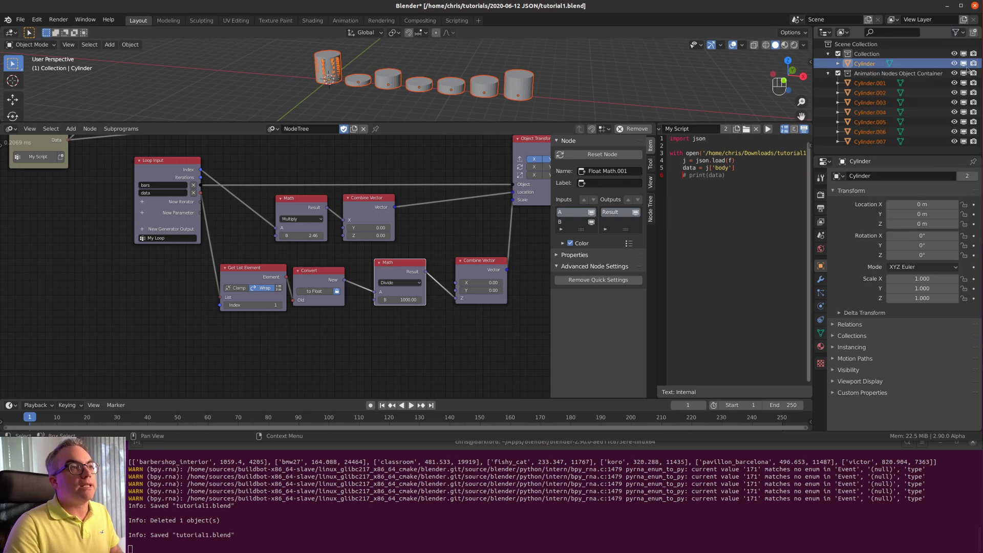
click(965, 64)
click(974, 64)
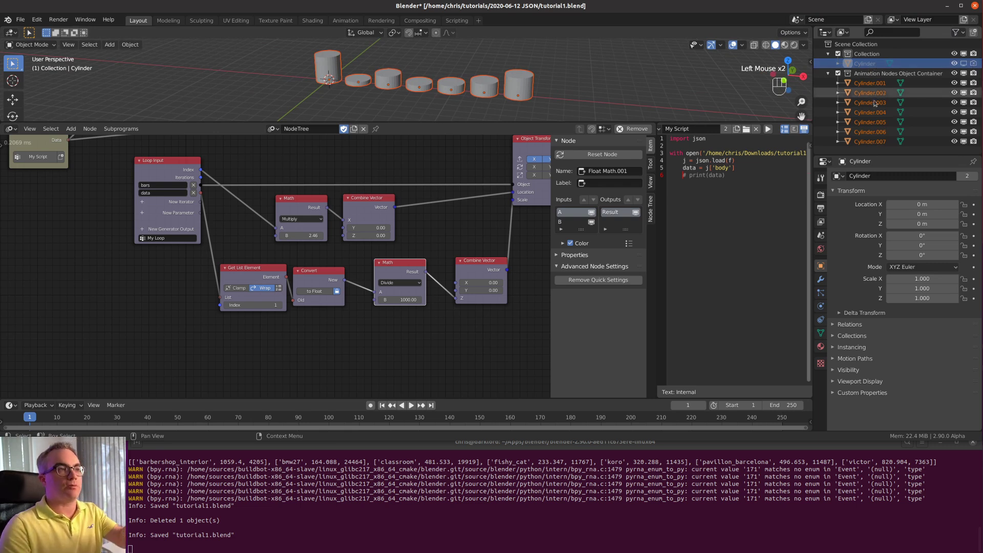
scroll(329, 344, down, 4)
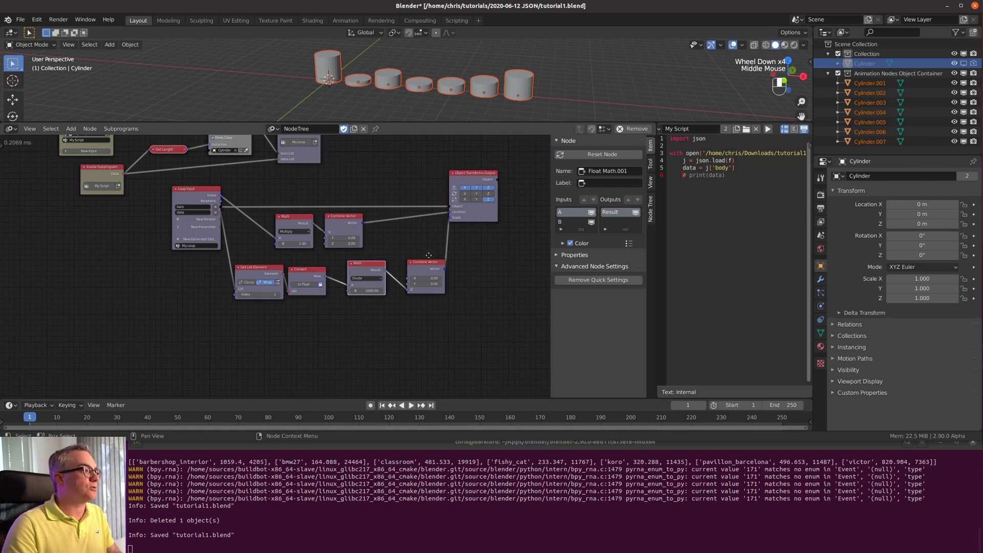
middle_drag(329, 344, 332, 396)
middle_drag(472, 94, 469, 115)
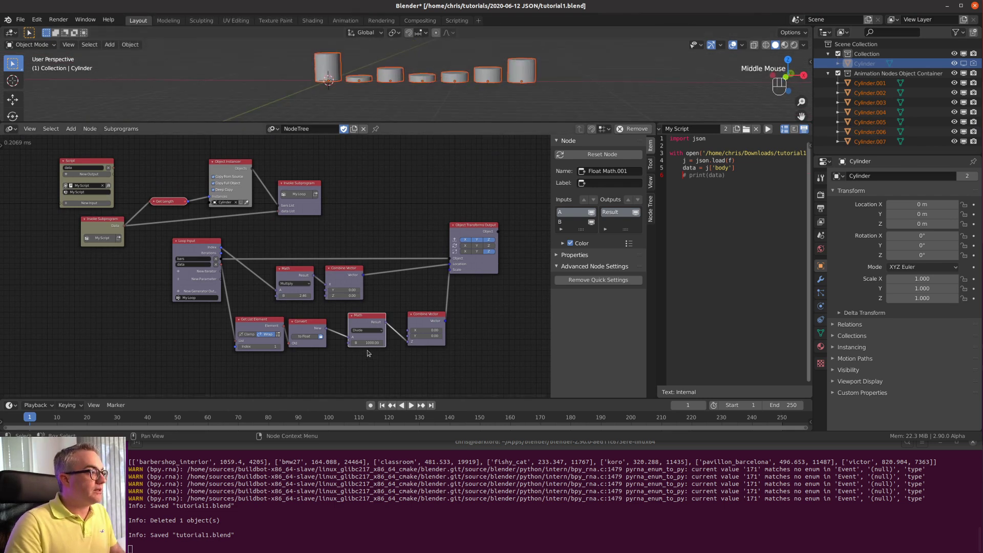
scroll(363, 357, up, 3)
- Change the divisor to 1005.4 and frame the bars in front view
click(394, 363)
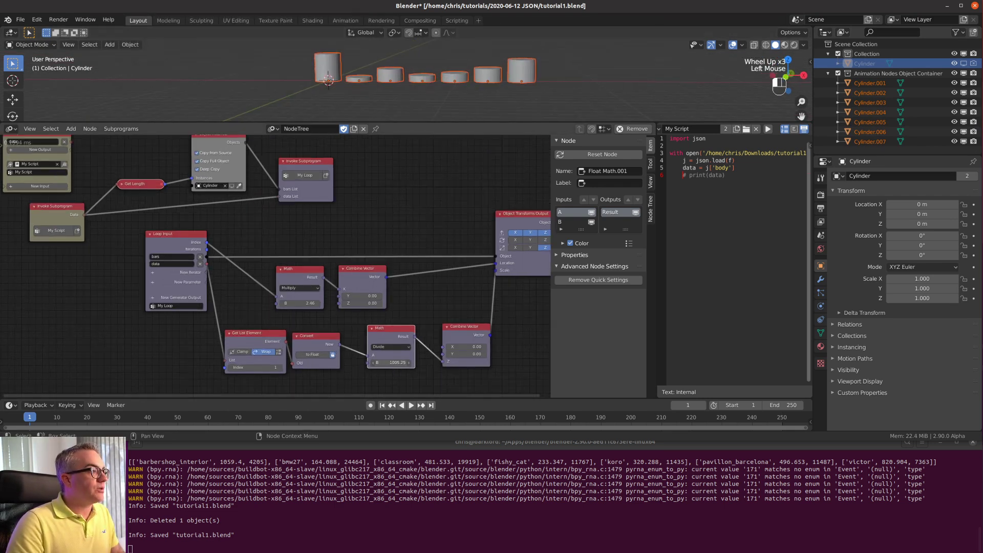
text(1005.4)
key(Return)
key(KP_0)
scroll(438, 77, down, 3)
scroll(438, 77, up, 3)
shift+middle_drag(438, 77, 470, 103)
key(KP_1)
scroll(454, 90, up, 4)
scroll(454, 90, up, 3)
click(517, 230)
middle_drag(517, 231, 416, 209)
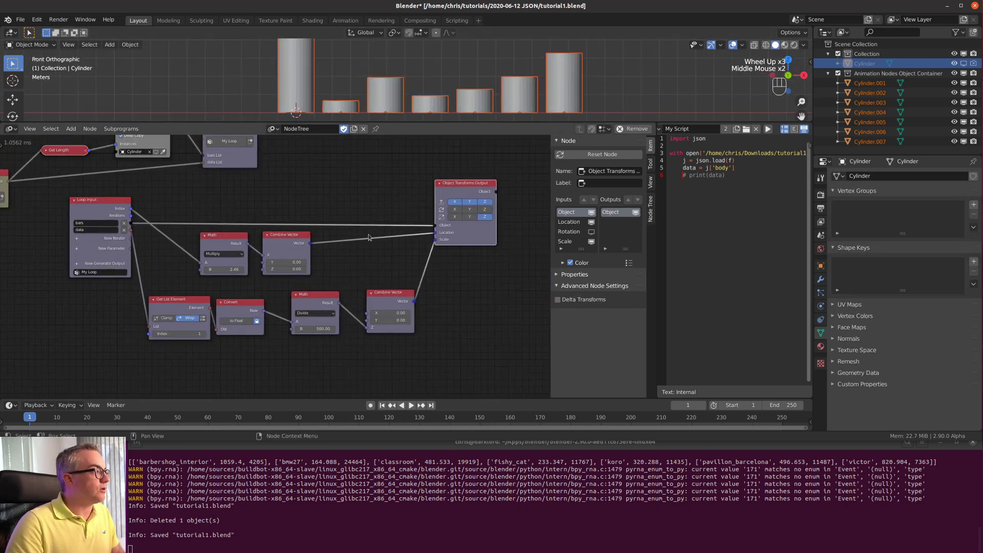
- Add an Object List generator to the loop and link Object Transforms Output's object into it
click(100, 205)
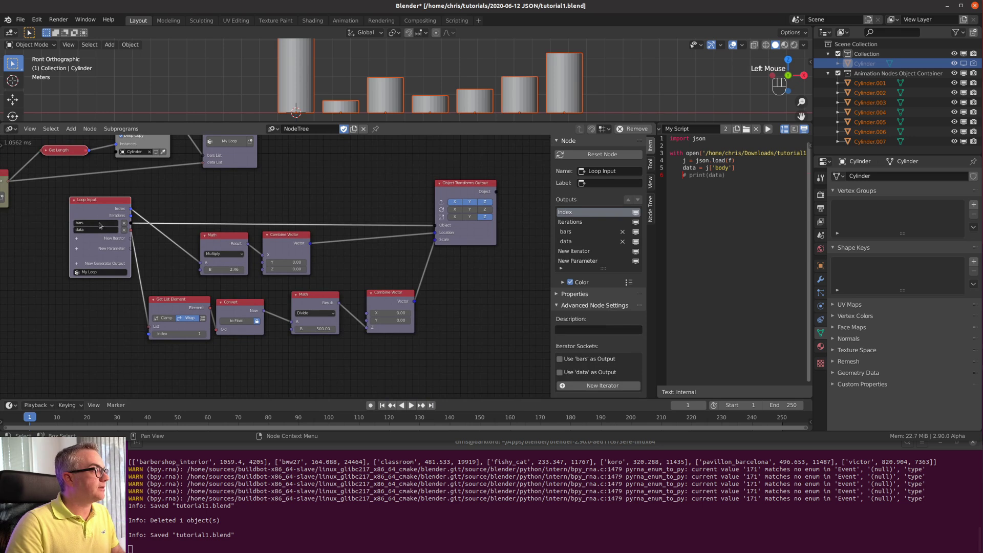
scroll(604, 358, down, 13)
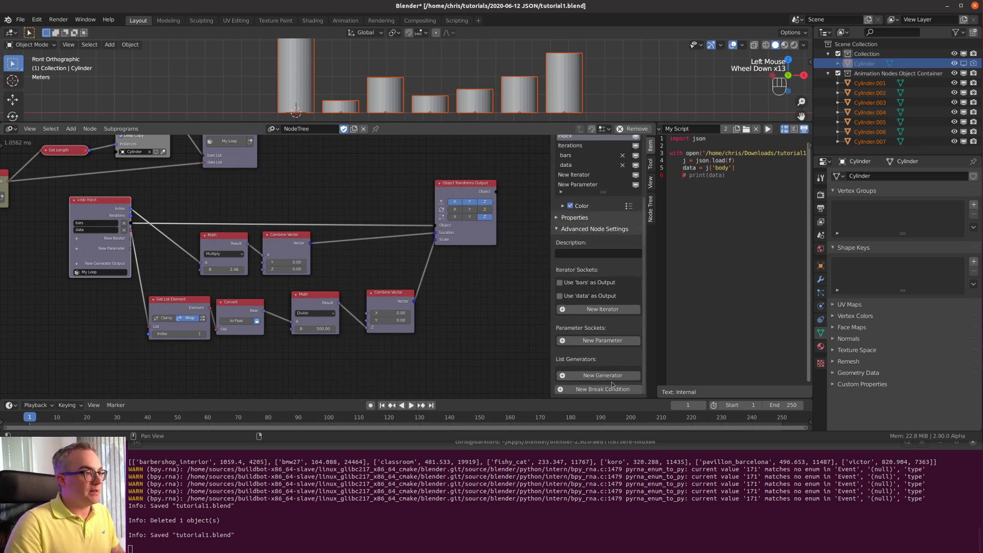
click(608, 378)
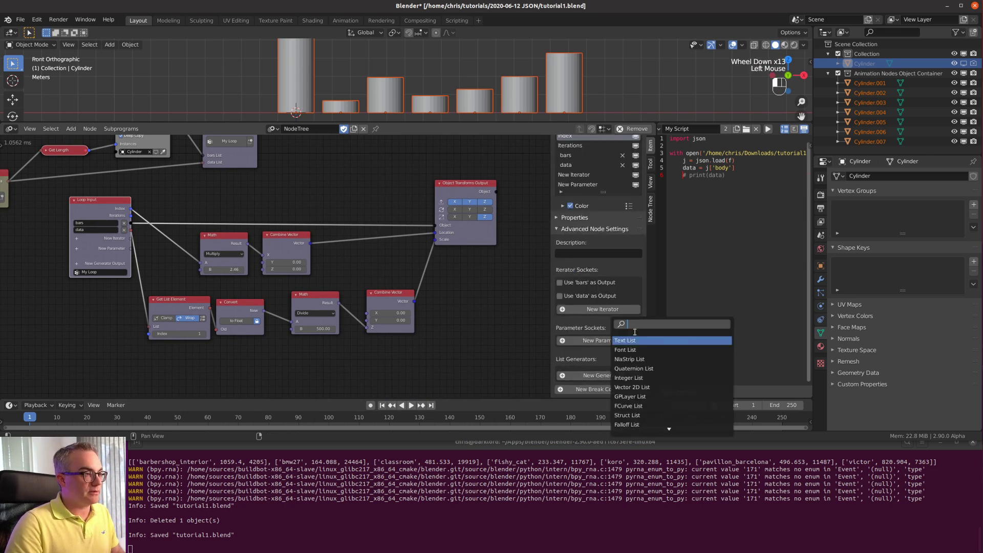
text(obj)
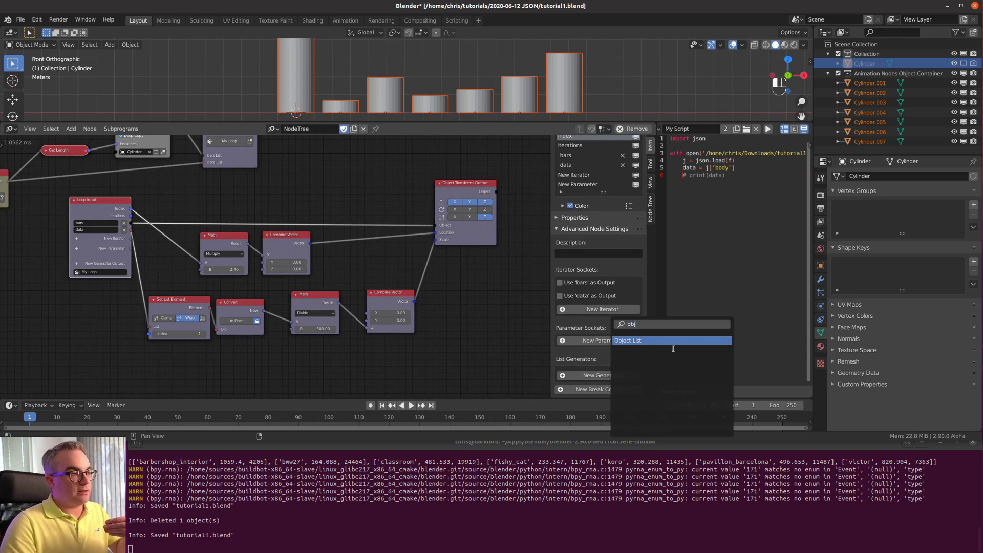
key(Return)
click(537, 239)
middle_drag(536, 239, 500, 261)
drag(445, 296, 483, 232)
click(459, 216)
middle_drag(362, 186, 421, 288)
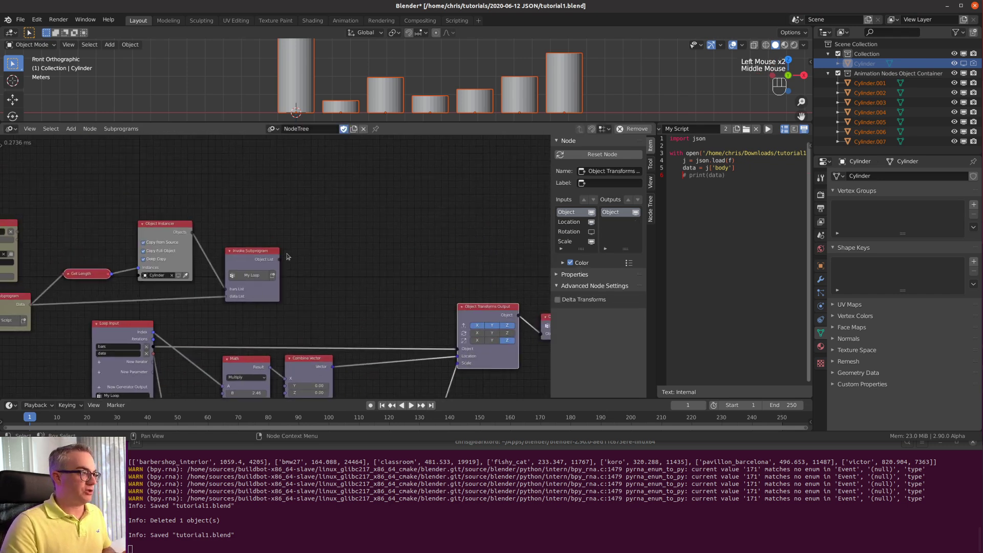
drag(280, 259, 235, 268)
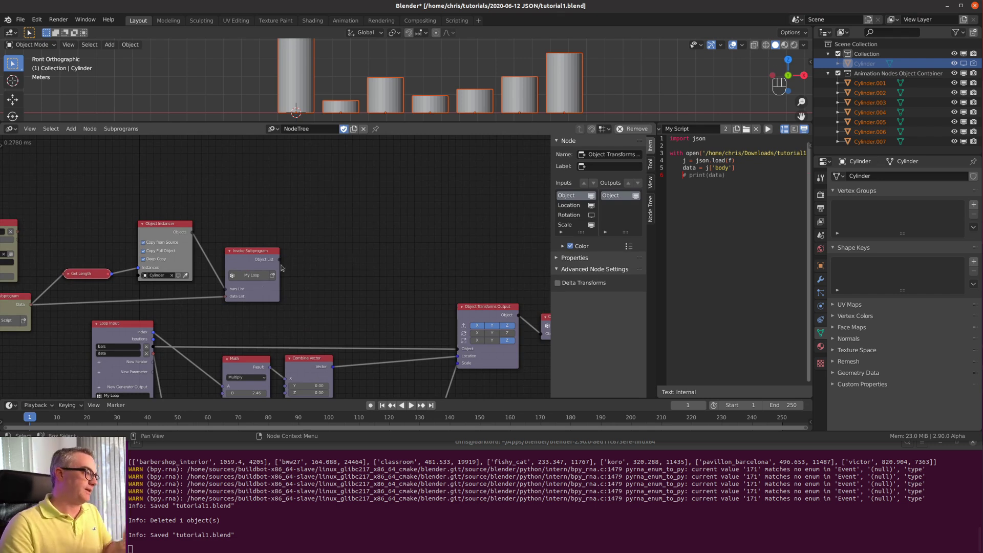
- Add a Shade Object Smooth node fed by Invoke Subprogram's Object List output
click(321, 271)
scroll(319, 269, up, 3)
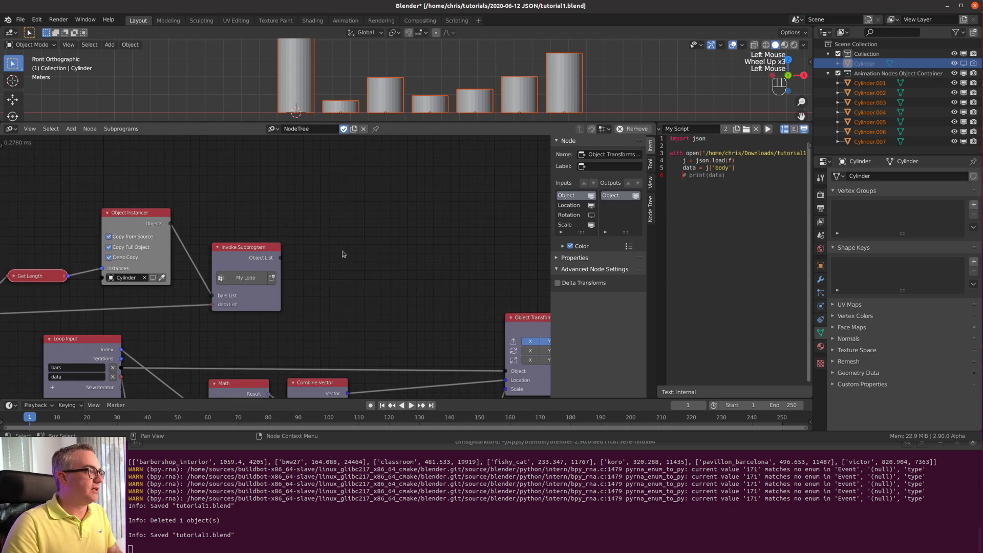
click(345, 255)
key(shift+a)
click(315, 146)
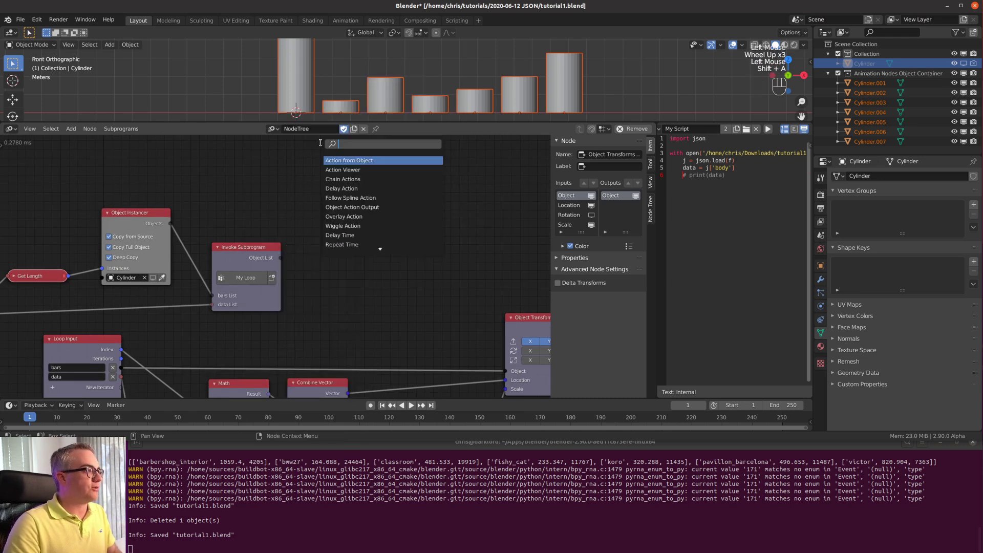
text(smo)
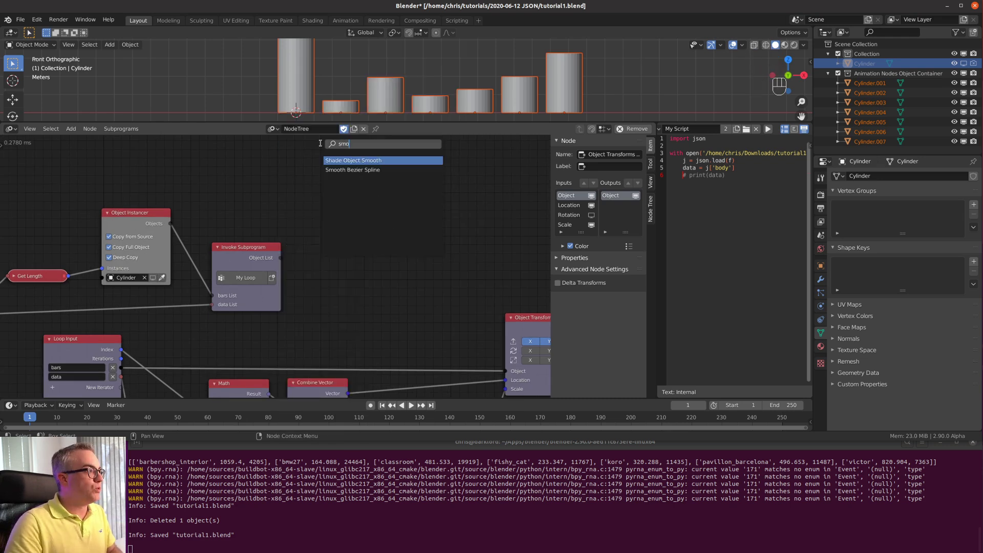
click(361, 159)
click(324, 225)
drag(281, 258, 313, 272)
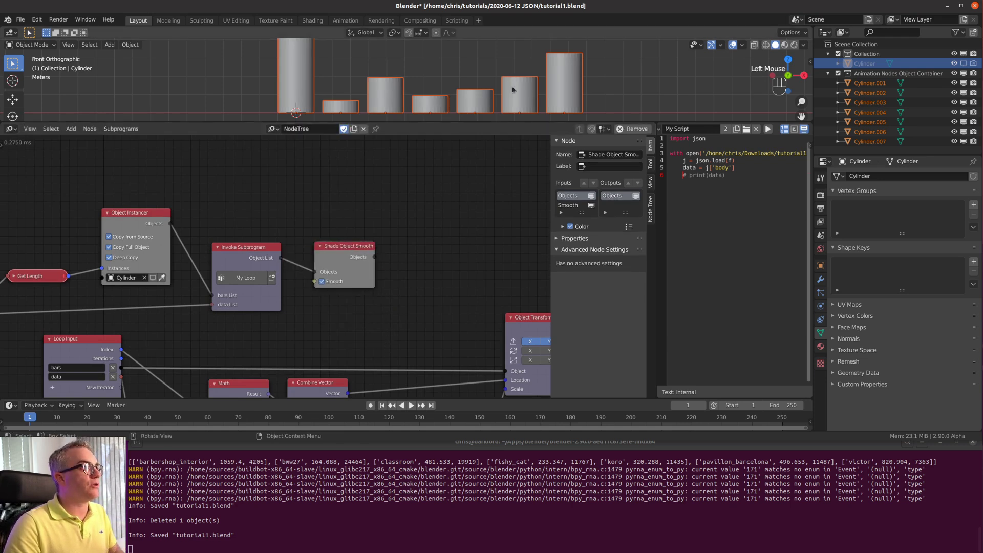
- Orbit to inspect the smooth-shaded bars, then return to the front view
scroll(461, 82, up, 3)
middle_drag(461, 82, 518, 77)
scroll(537, 87, down, 6)
key(KP_1)
scroll(512, 84, up, 1)
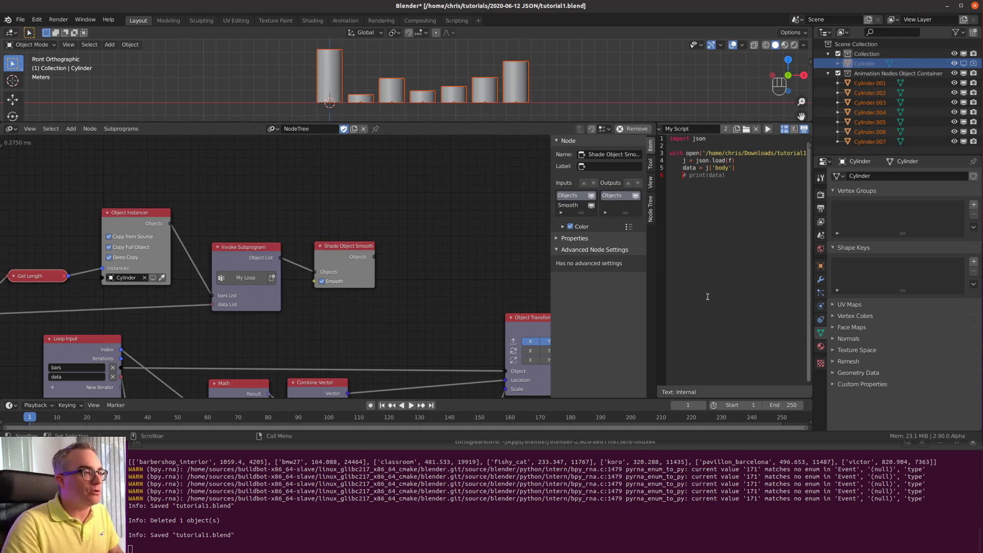
click(716, 162)
drag(706, 152, 759, 155)
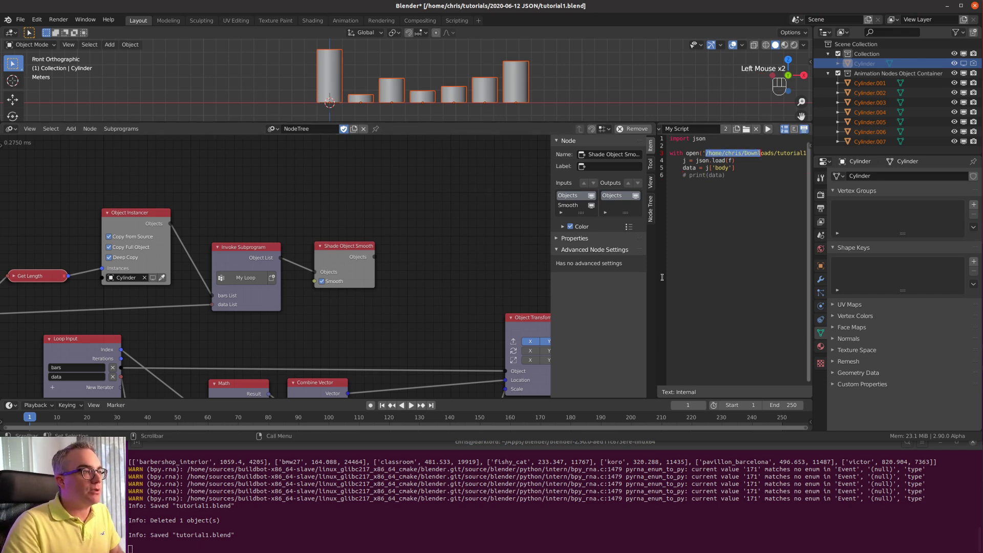
drag(657, 277, 513, 277)
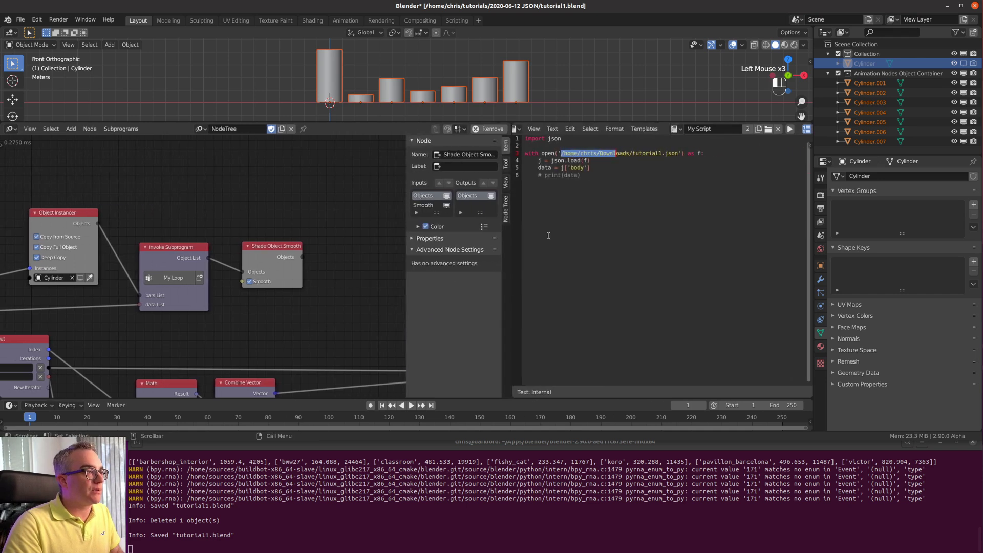
click(680, 154)
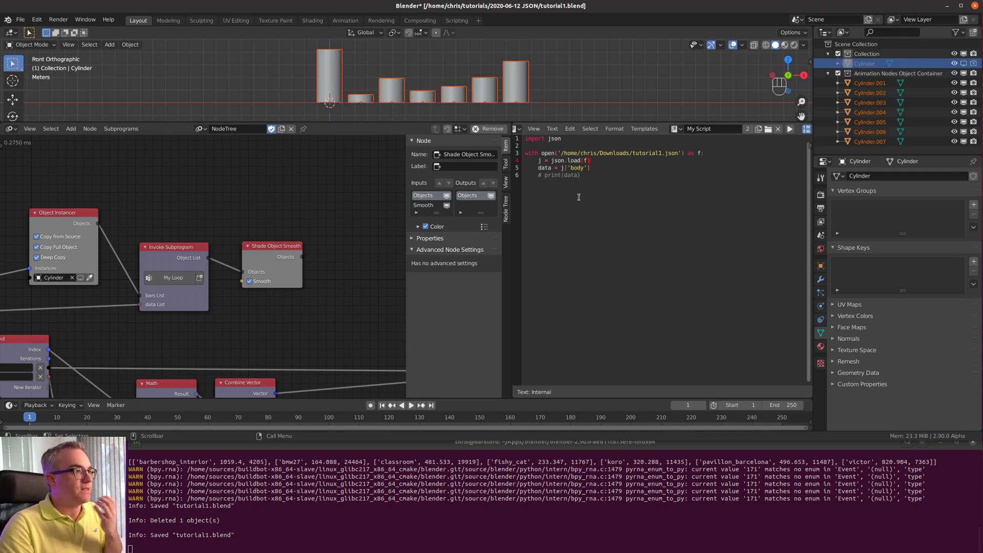
double_click(546, 169)
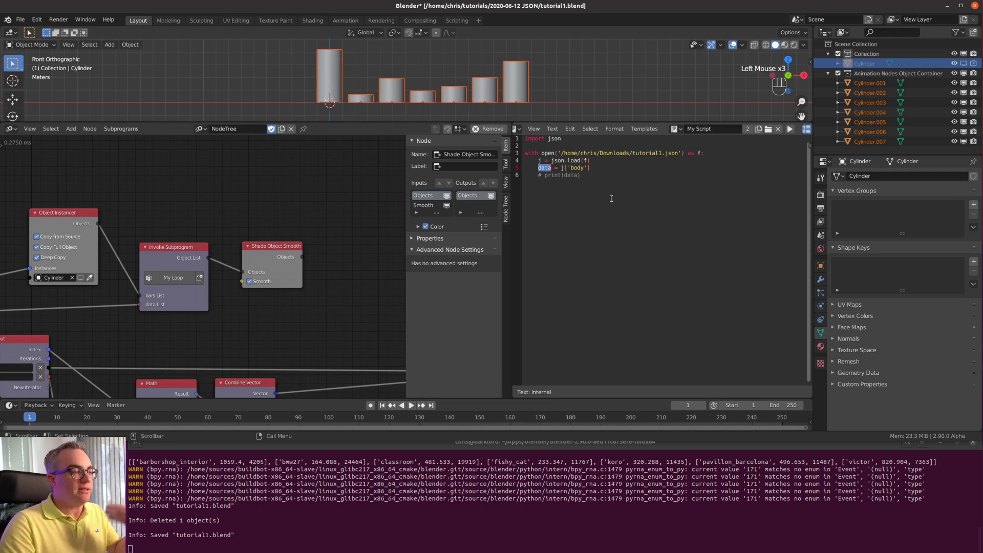
drag(511, 238, 690, 238)
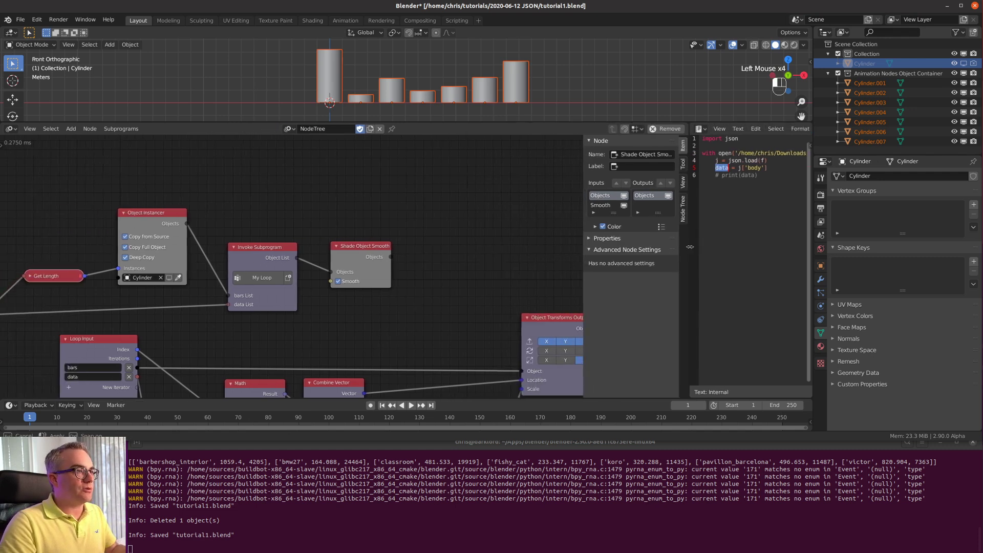
scroll(215, 277, down, 1)
scroll(215, 277, down, 3)
middle_drag(215, 277, 307, 279)
- Frame all nodes, orbit the 3D view around the bars and deselect the cylinders
scroll(277, 271, up, 6)
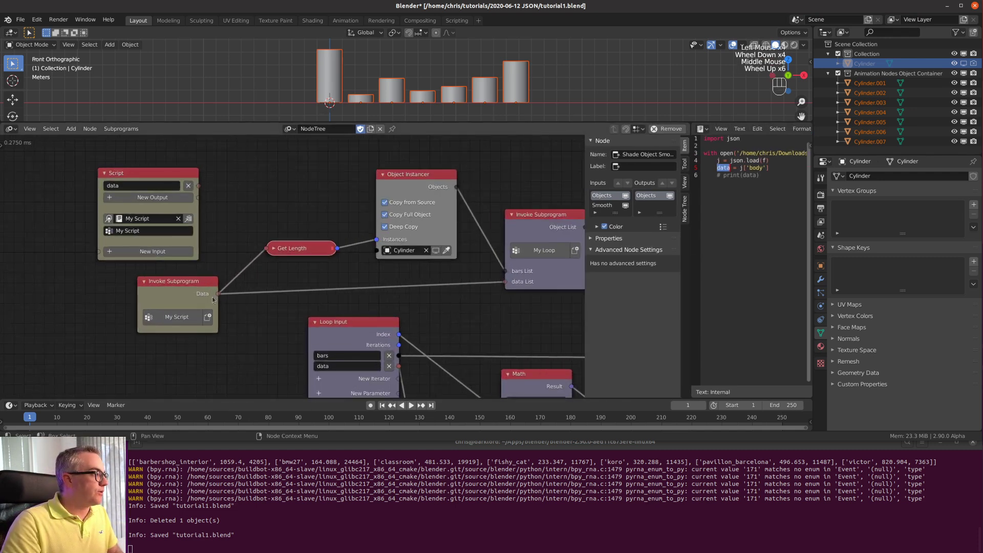
drag(218, 293, 284, 283)
key(Home)
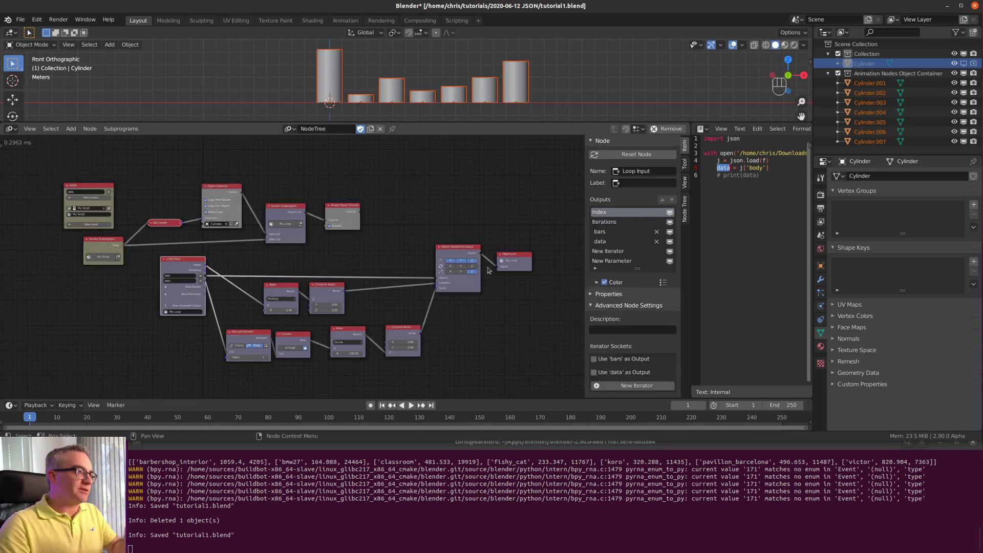
middle_drag(425, 103, 459, 33)
scroll(459, 33, down, 6)
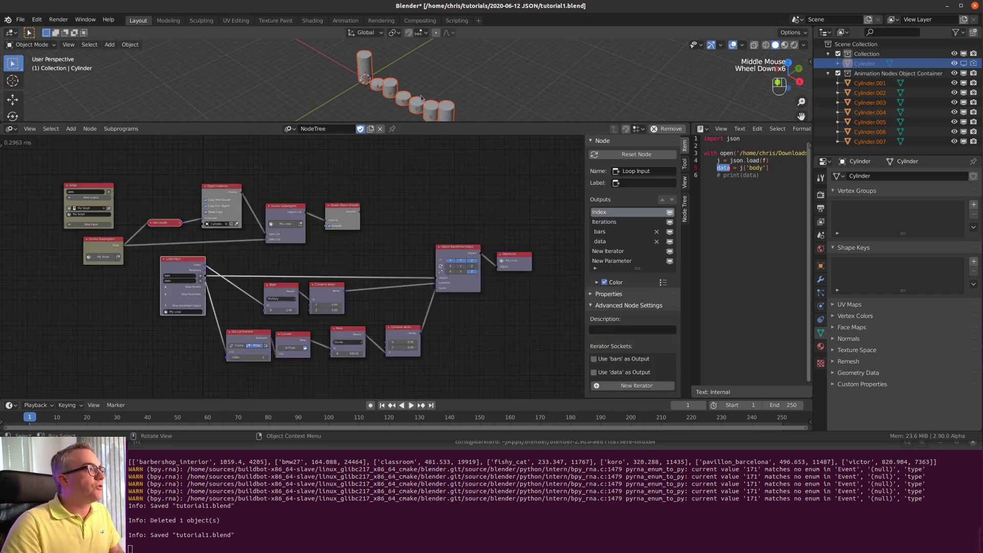
middle_drag(421, 98, 417, 79)
click(419, 79)
scroll(423, 78, up, 3)
- Add a Text object at the origin and hide it from the viewport
key(shift+a)
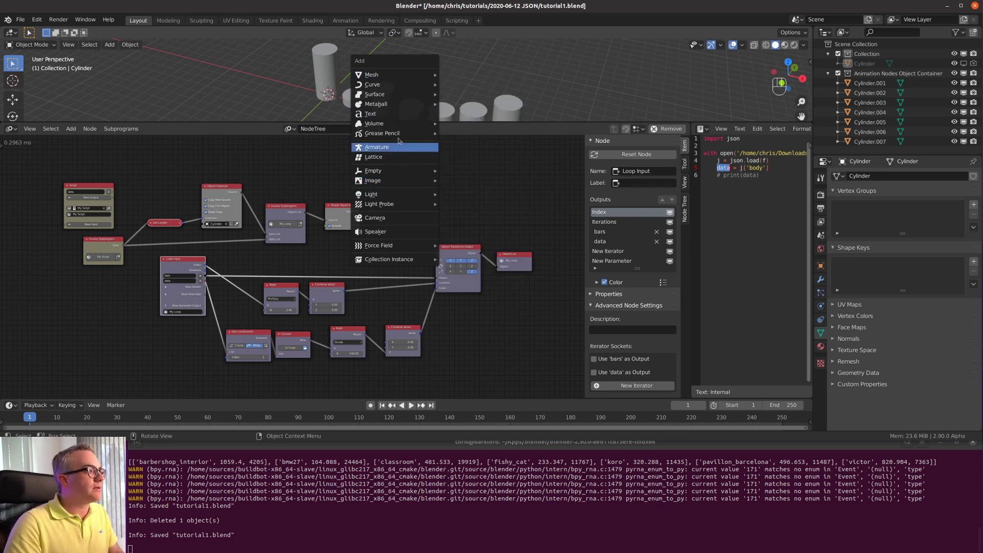
click(400, 115)
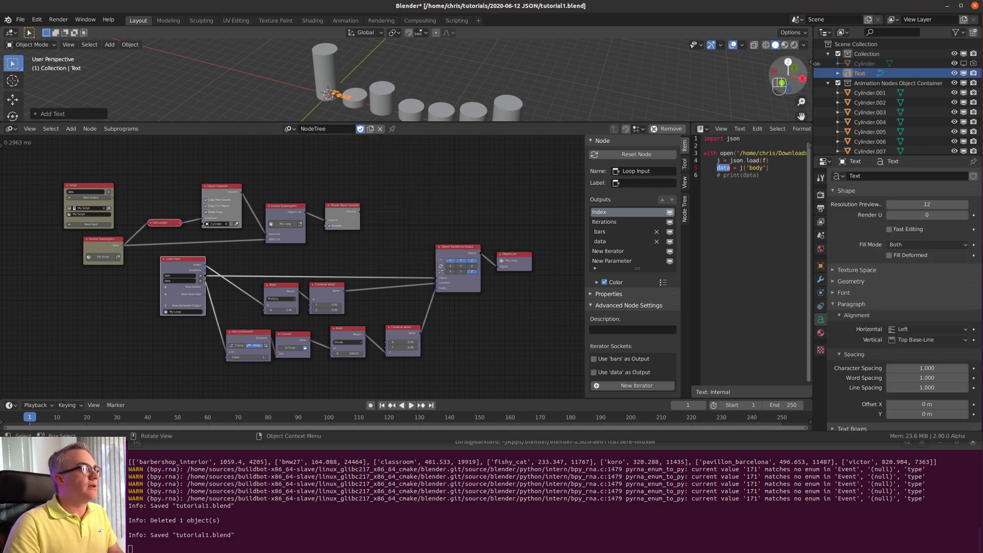
click(964, 73)
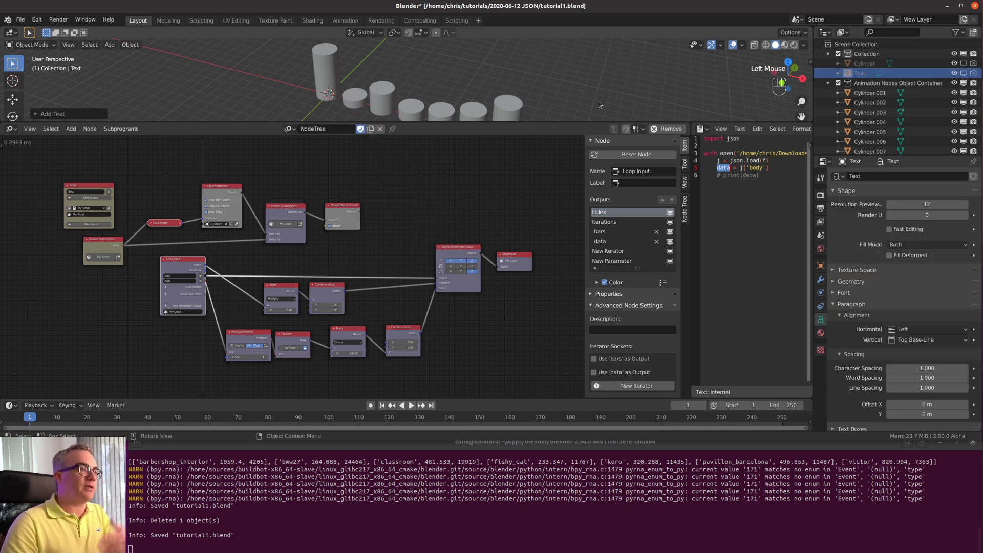
shift+middle_drag(509, 70, 548, 59)
scroll(548, 59, down, 3)
scroll(329, 304, up, 3)
scroll(330, 304, up, 3)
middle_drag(329, 304, 397, 315)
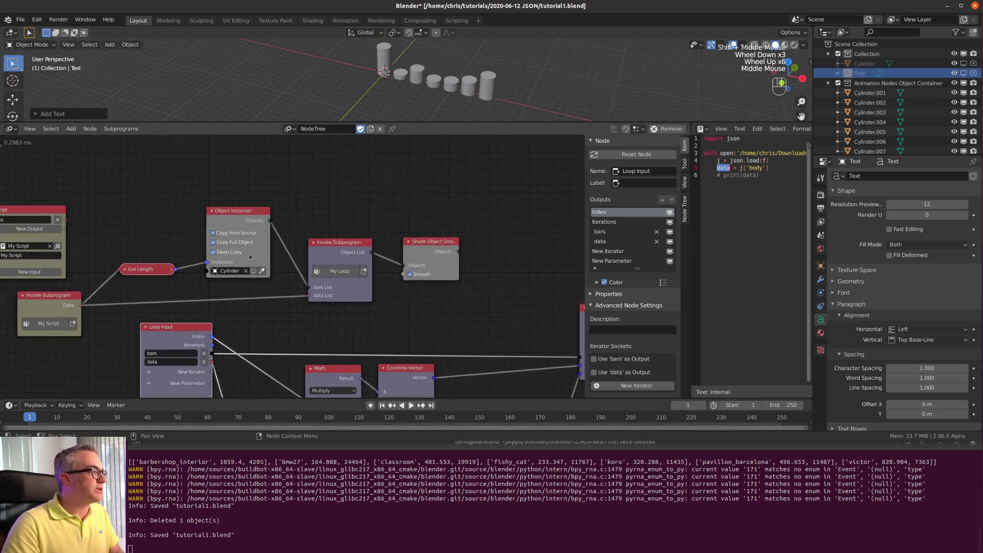
middle_drag(243, 263, 302, 273)
- Duplicate the Object Instancer above the original and feed it Get Length's list length
click(302, 239)
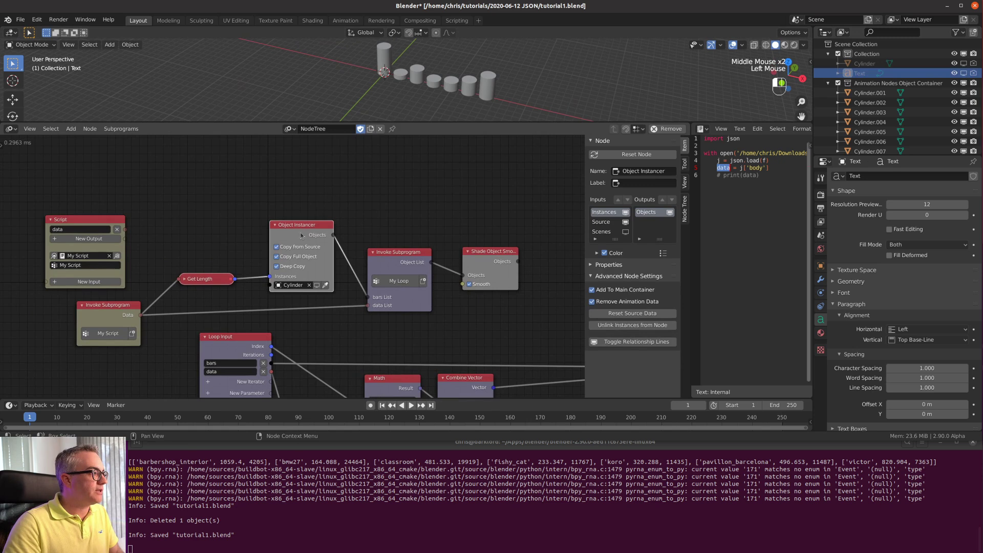
drag(223, 281, 217, 279)
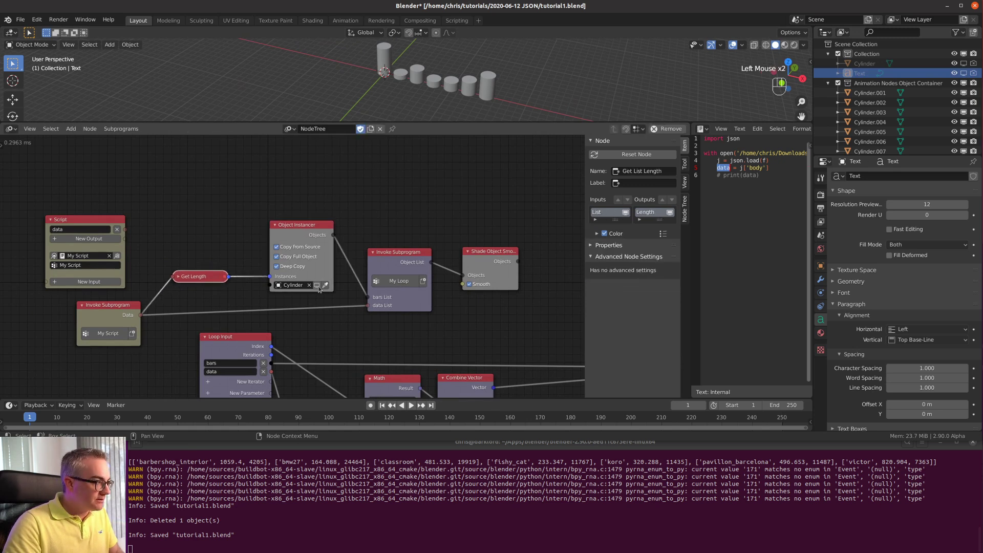
click(300, 237)
key(shift+d)
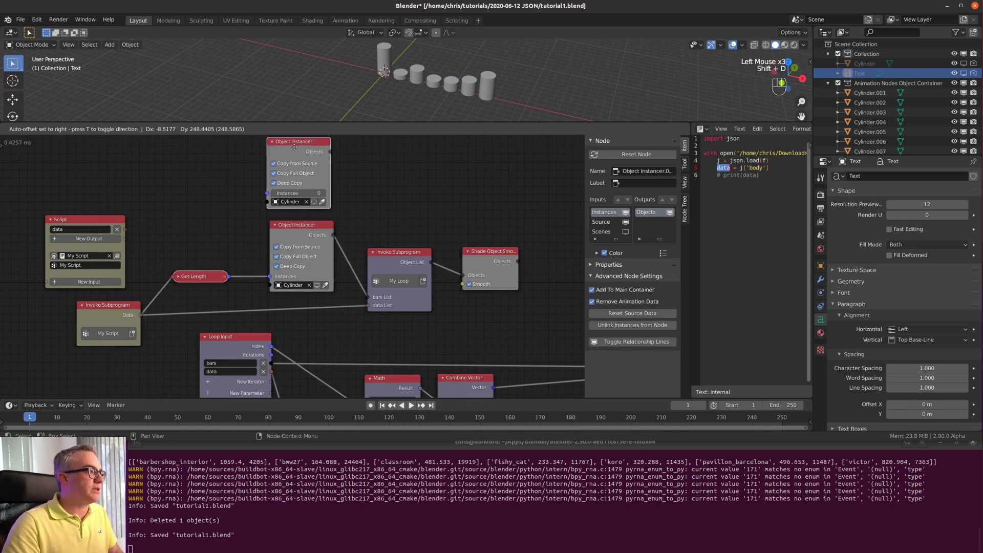
click(301, 149)
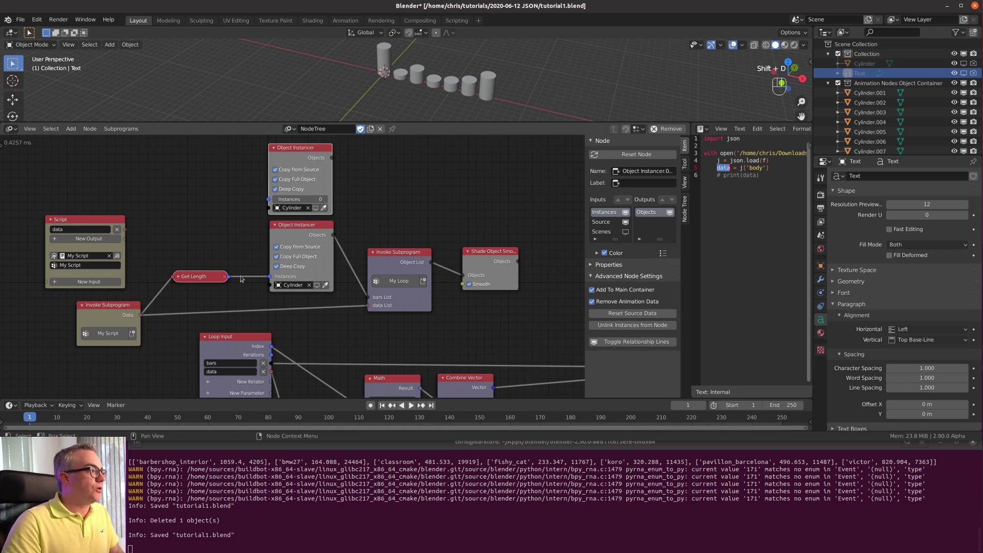
drag(228, 276, 270, 199)
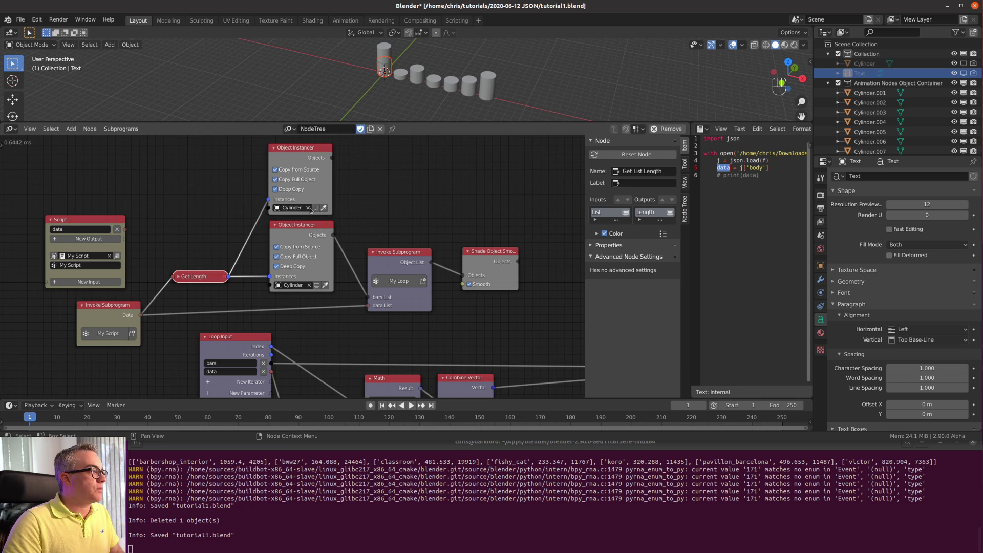
- Set the upper instancer's object to Text and collapse the Animation Nodes Object Container
click(292, 209)
text(te)
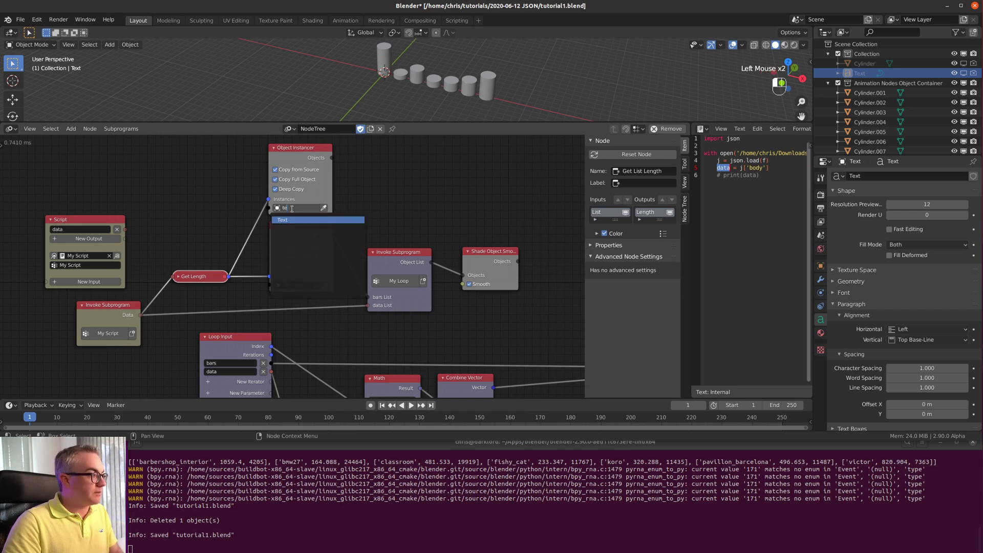
click(289, 220)
scroll(424, 205, down, 3)
drag(324, 181, 364, 207)
scroll(892, 108, down, 9)
scroll(840, 98, up, 8)
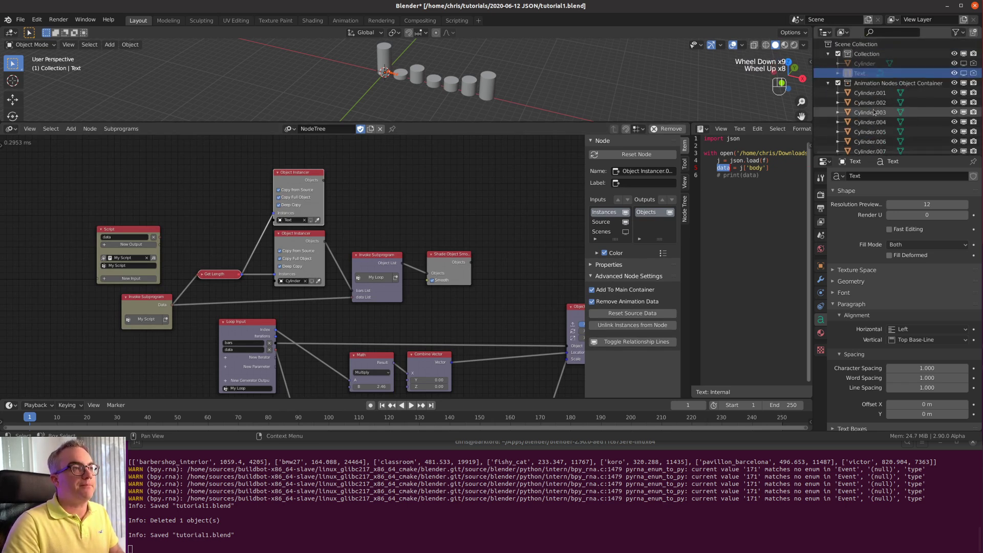
click(828, 83)
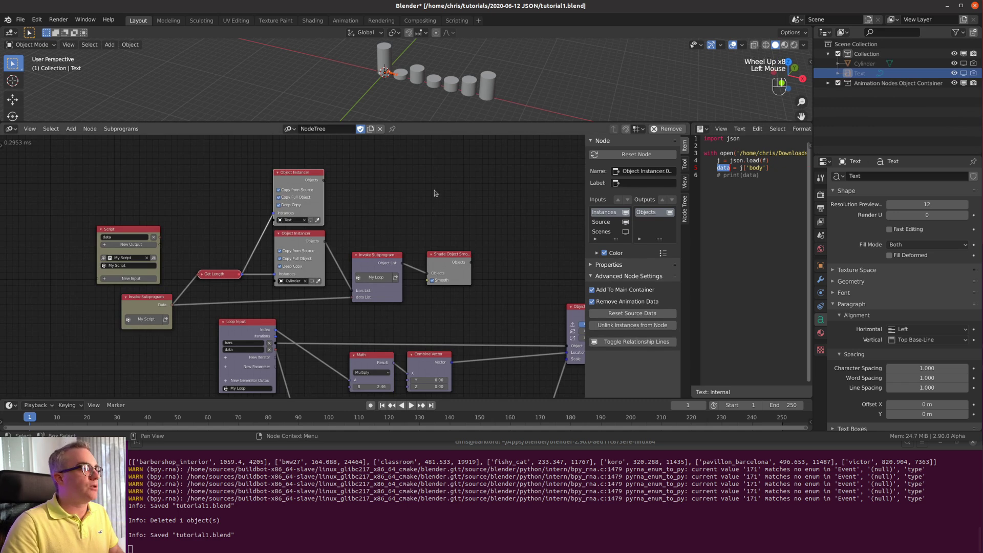
scroll(412, 236, up, 3)
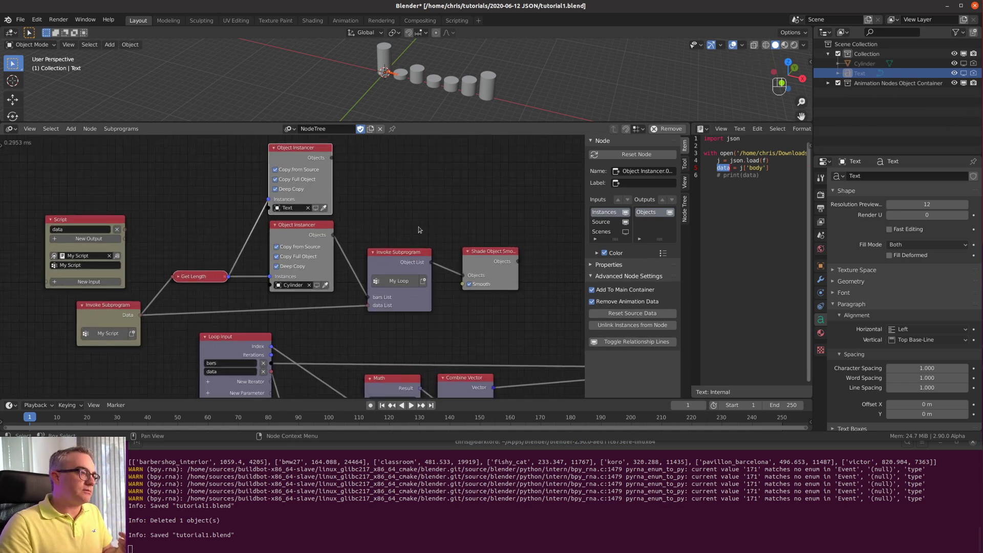
- Add a new Object List iterator to Loop Input and name it 'labels'
middle_drag(424, 227, 431, 124)
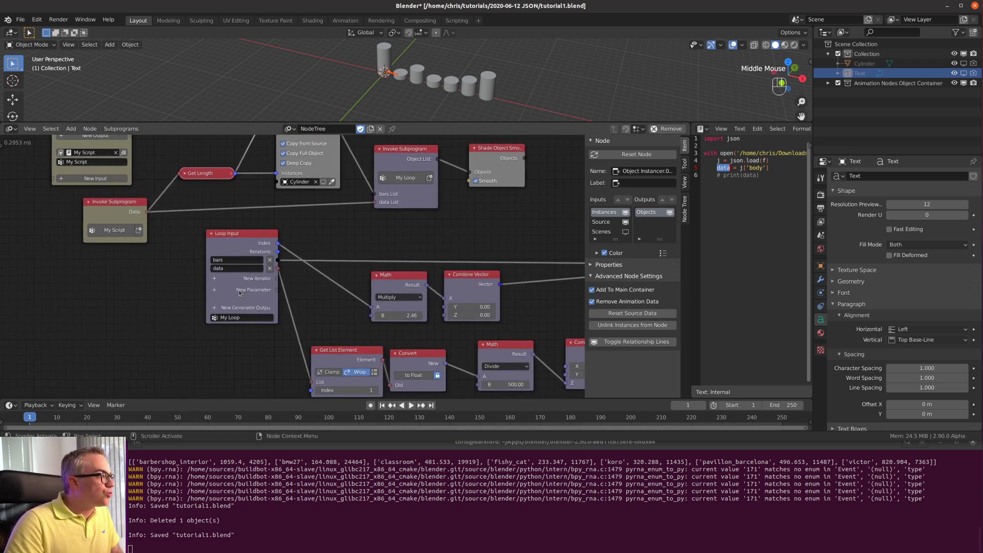
click(215, 279)
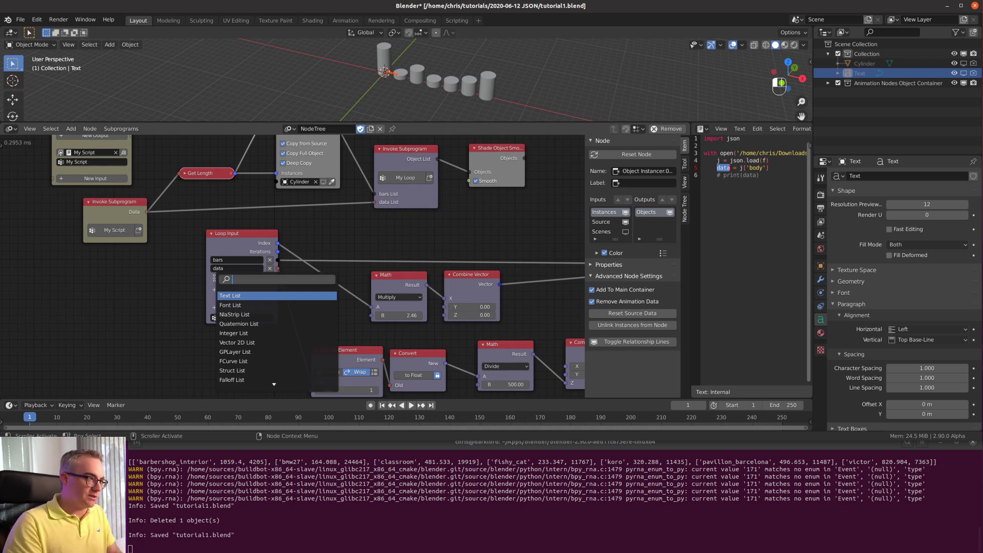
text(obje)
click(270, 295)
click(243, 277)
text(texts)
key(Return)
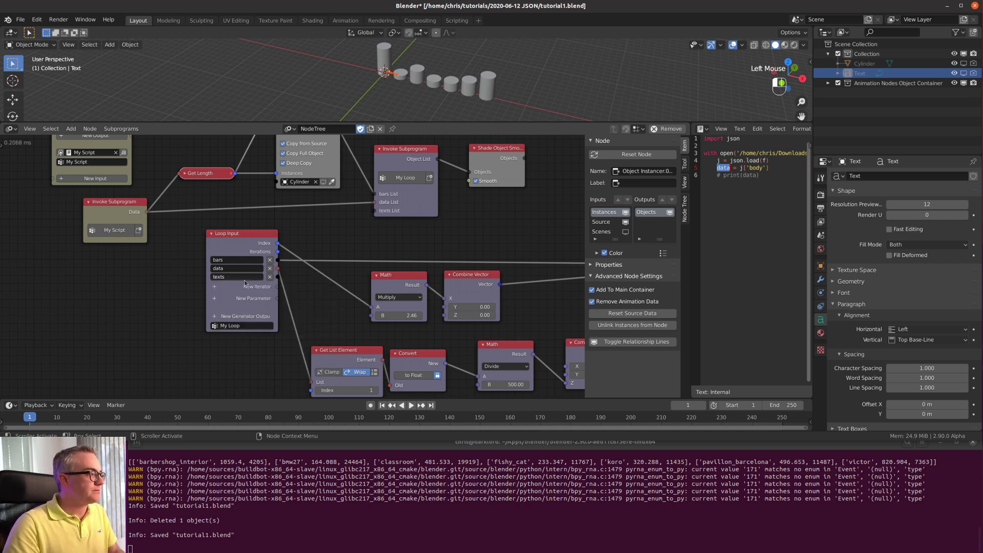
double_click(244, 279)
text(labels)
key(Return)
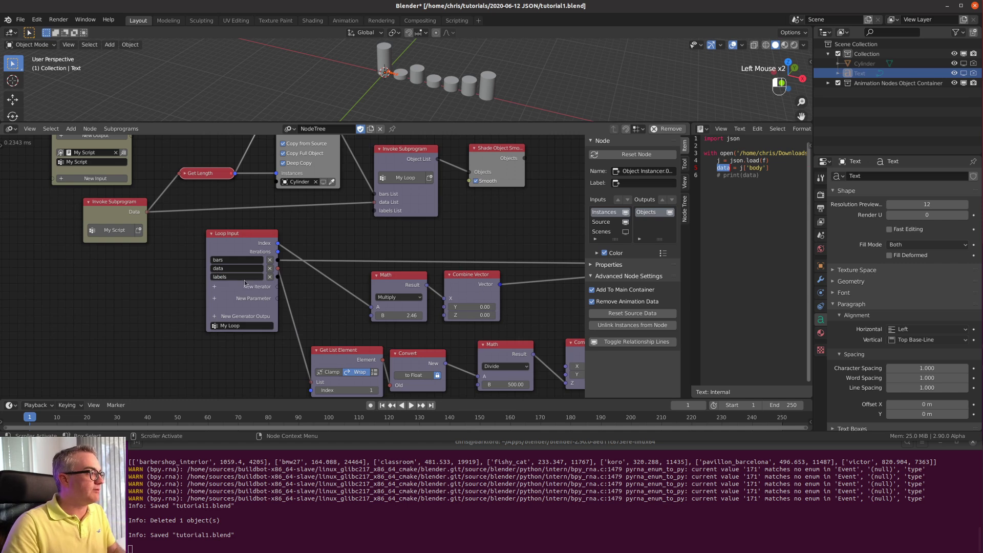
- Link the Text Object Instancer output into Invoke Subprogram's labels List input
scroll(249, 280, down, 3)
middle_drag(248, 205, 257, 369)
drag(361, 282, 369, 283)
drag(302, 206, 340, 312)
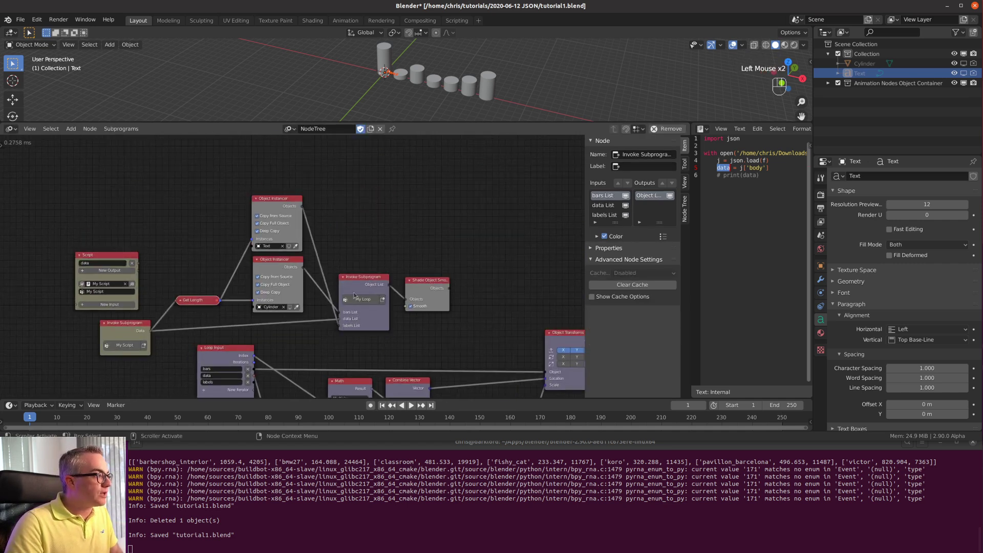
scroll(369, 316, up, 4)
middle_drag(369, 313, 300, 170)
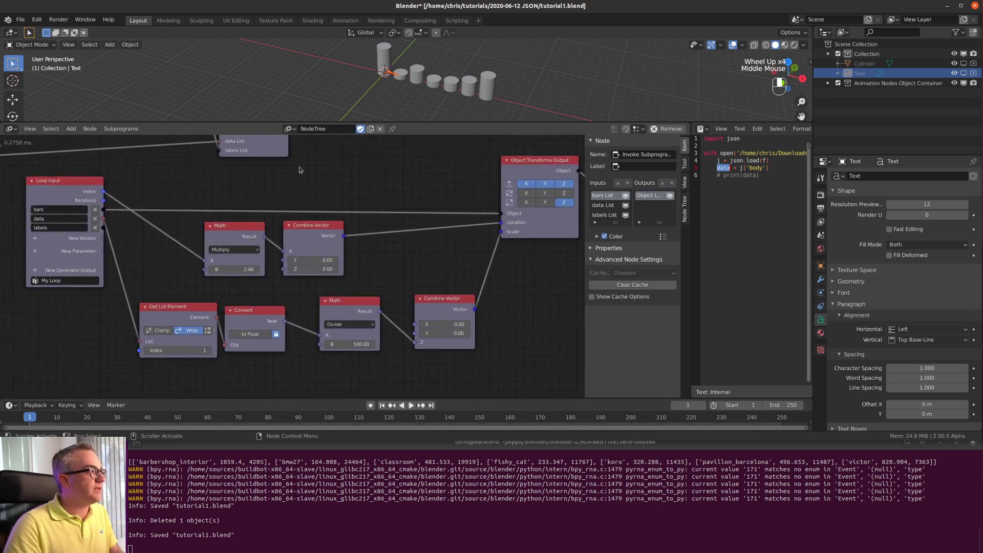
- Duplicate Object Transforms Output below the original and connect the labels iterator to its Object input
click(100, 236)
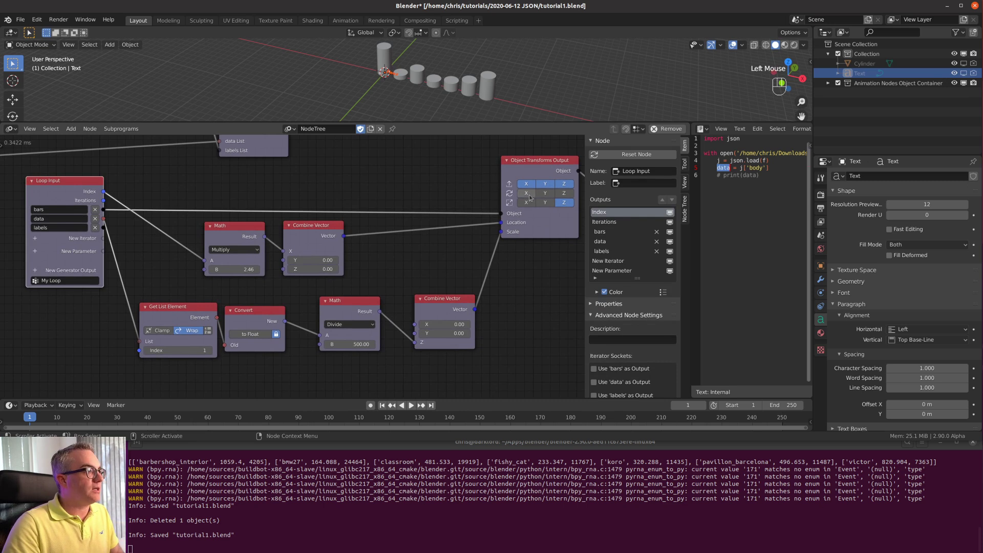
click(529, 164)
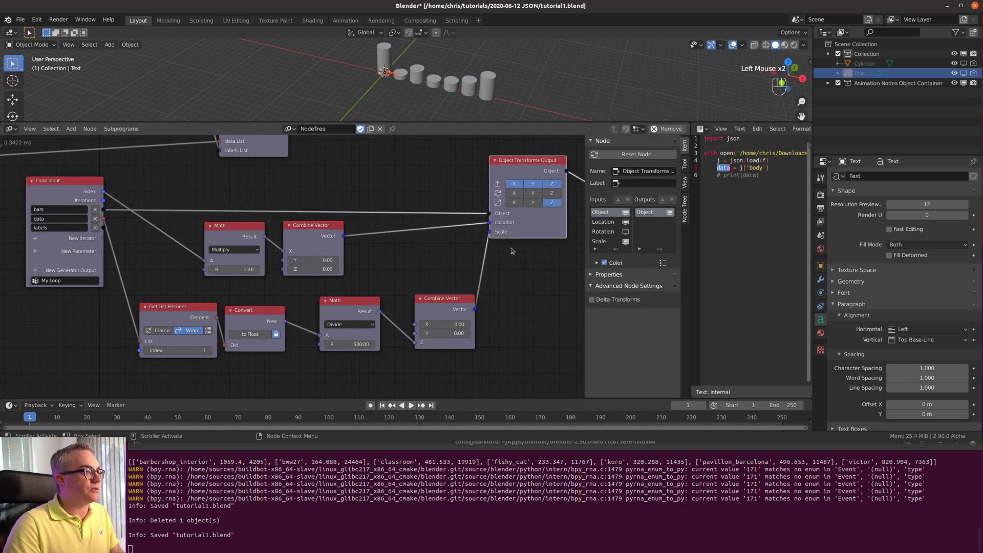
scroll(505, 259, down, 7)
scroll(462, 218, up, 3)
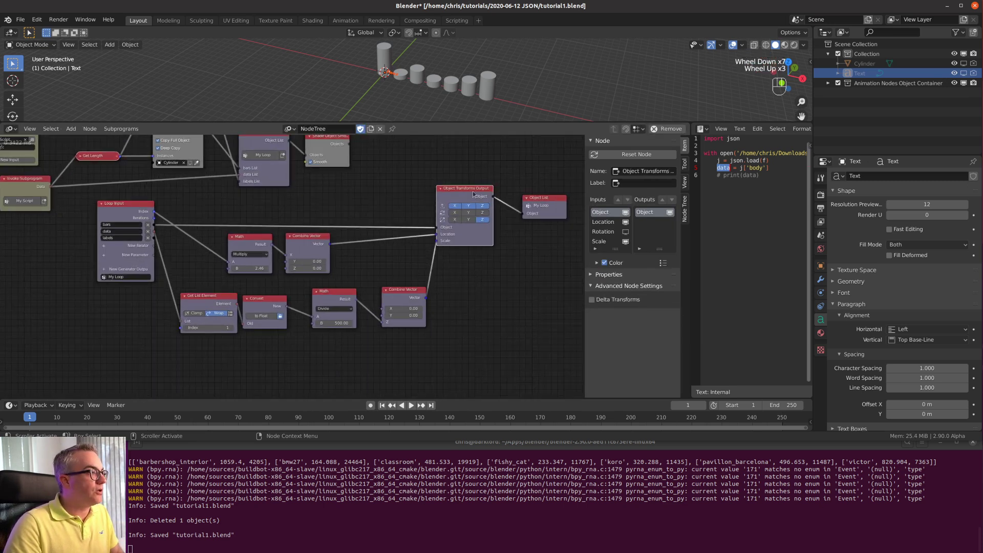
click(474, 193)
key(shift+d)
click(488, 271)
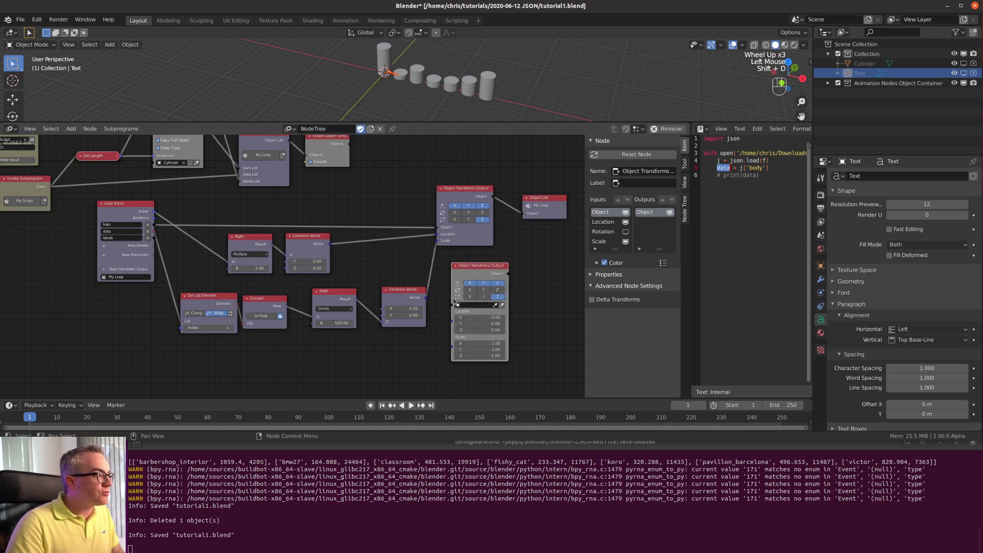
drag(456, 302, 152, 240)
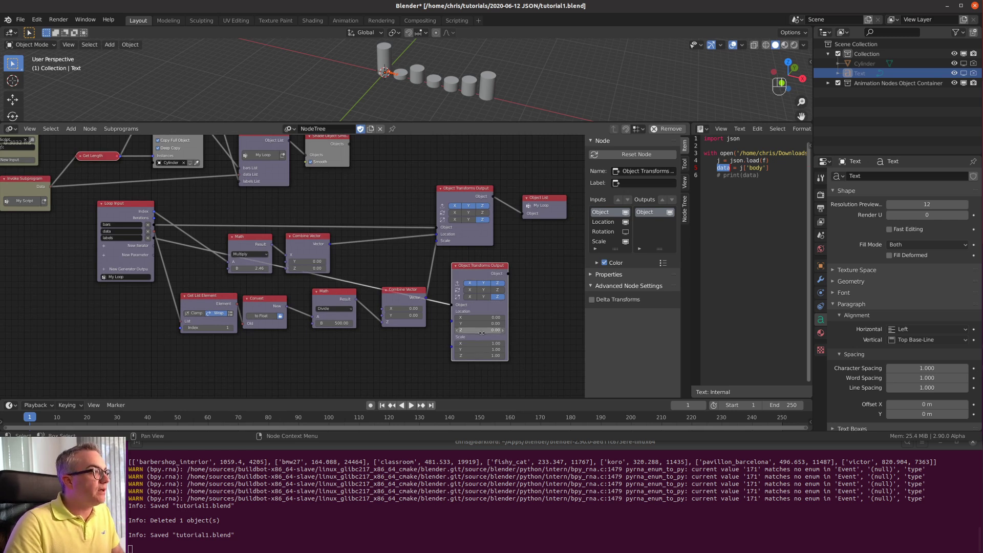
- Drive the copy's Location from the upper Combine Vector's bar position vector
scroll(482, 339, up, 3)
drag(521, 266, 534, 257)
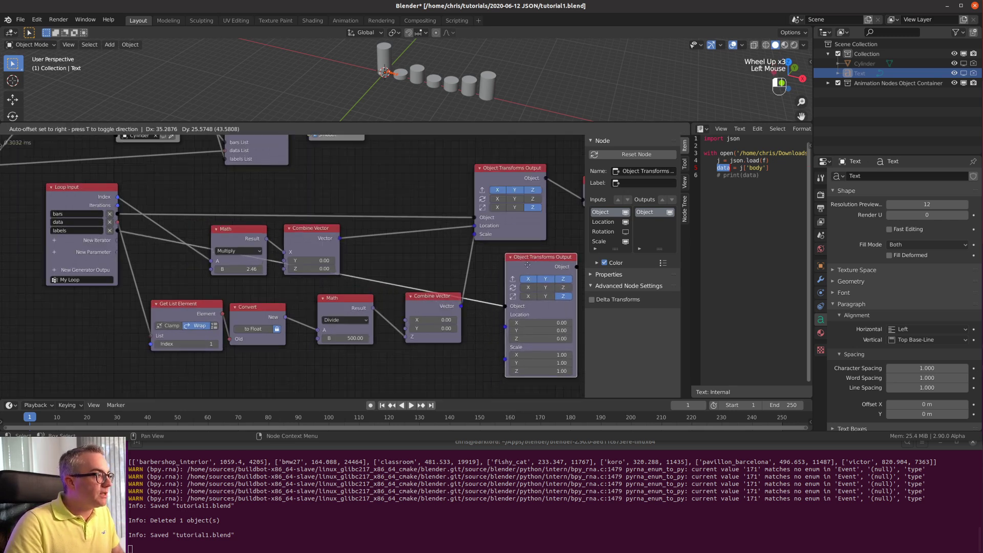
drag(431, 304, 416, 307)
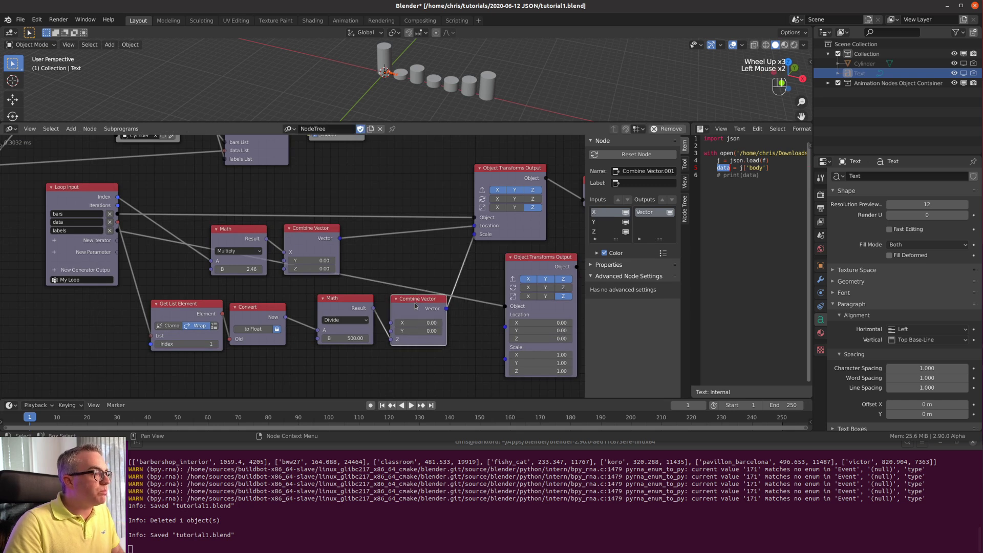
drag(342, 245, 504, 331)
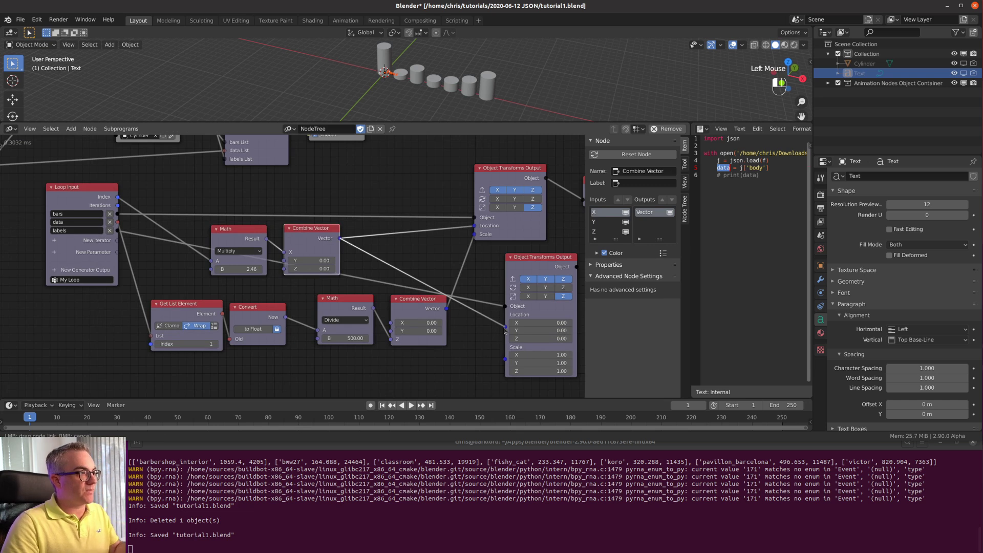
drag(505, 331, 505, 332)
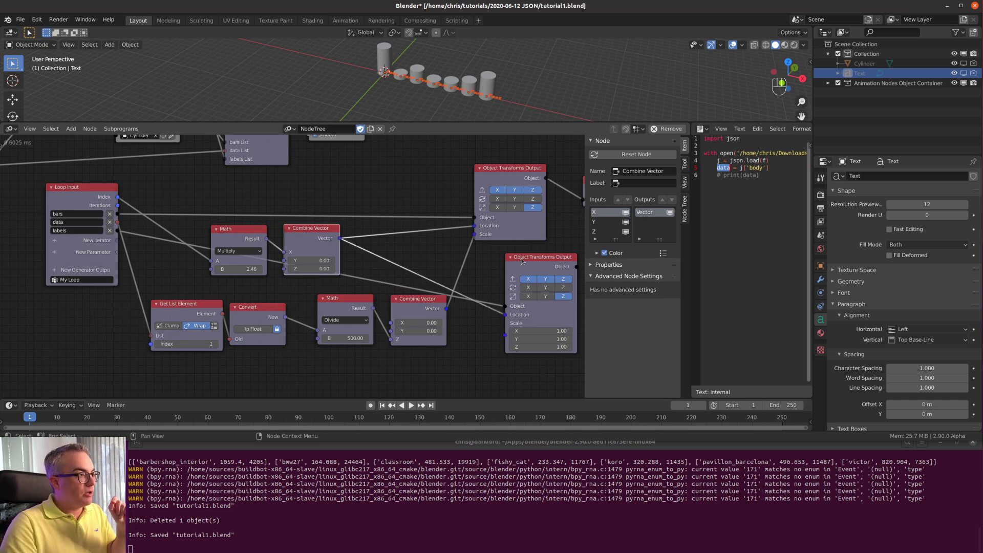
scroll(521, 261, down, 4)
drag(496, 291, 560, 292)
- Insert a Vector Math Add node into the labels' Location link, offsetting Y by -2.21
key(shift+a)
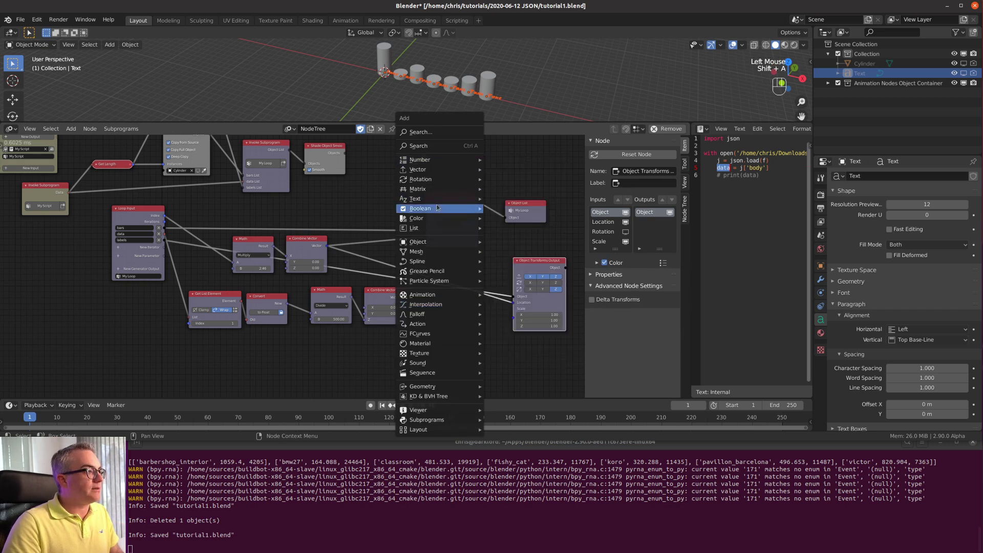
mouse_move(450, 170)
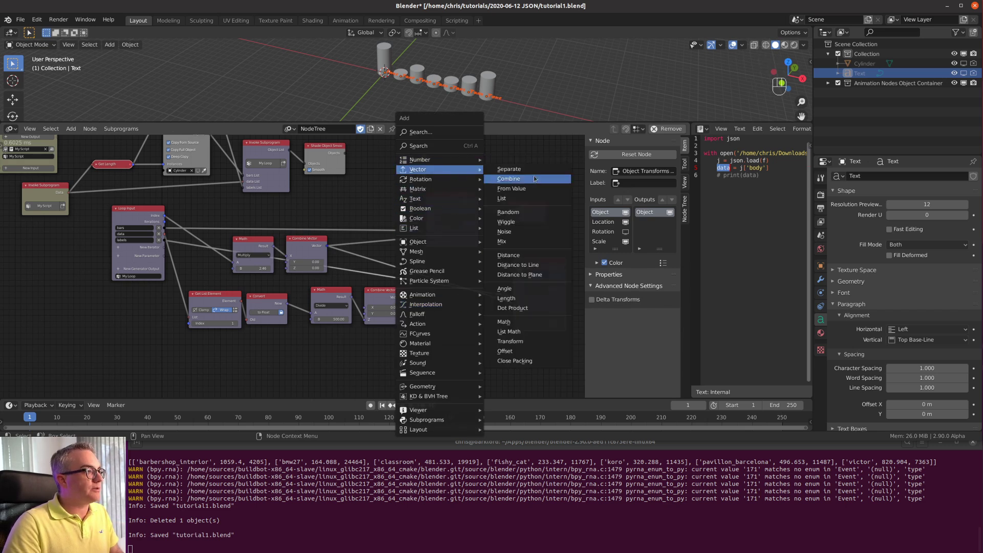
click(553, 321)
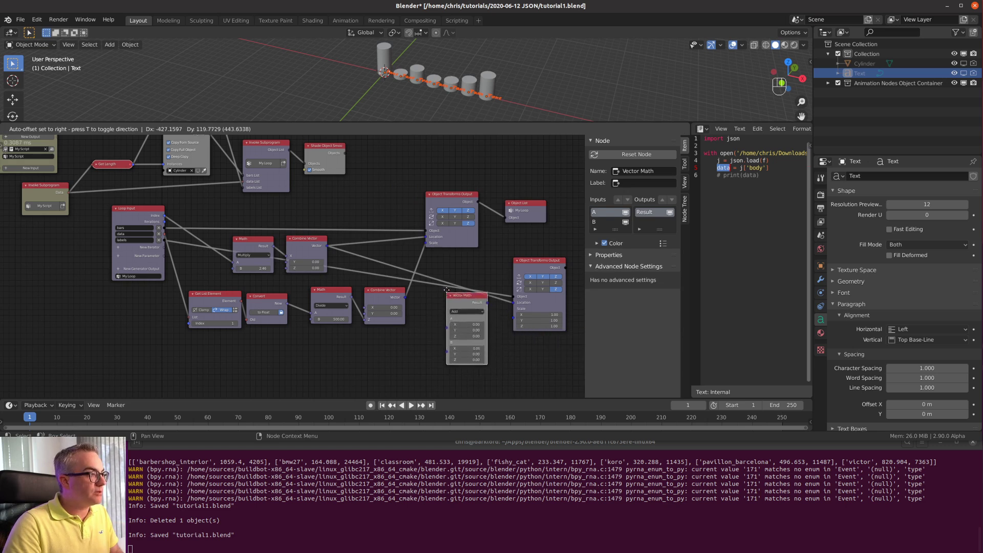
click(465, 297)
scroll(284, 245, up, 3)
scroll(526, 95, up, 5)
shift+middle_drag(526, 95, 494, 103)
shift+middle_drag(482, 371, 474, 332)
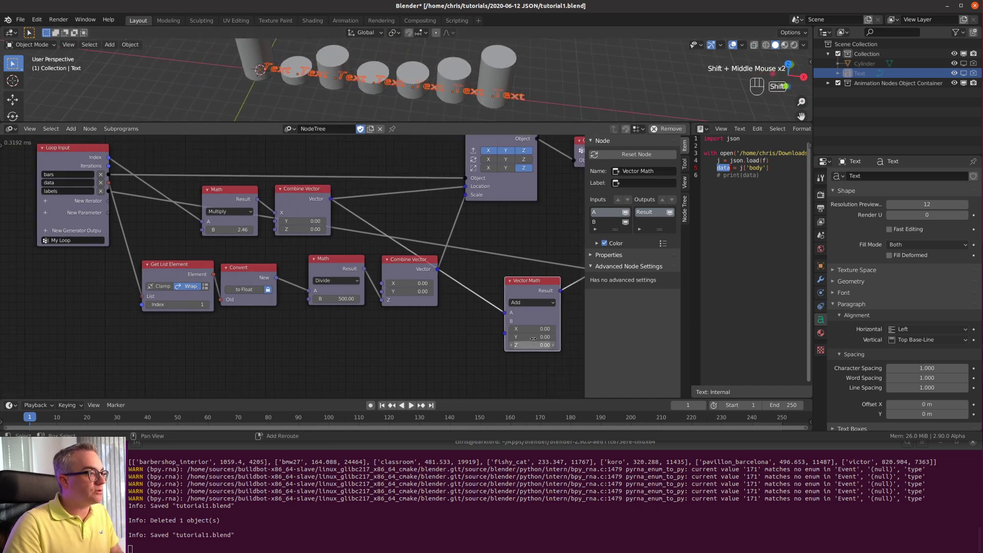
shift+drag(533, 338, 505, 339)
- Enable rotation on the label transforms and set Rotation Z to 90°, keeping Scale Z at 1.00
middle_drag(543, 360, 356, 369)
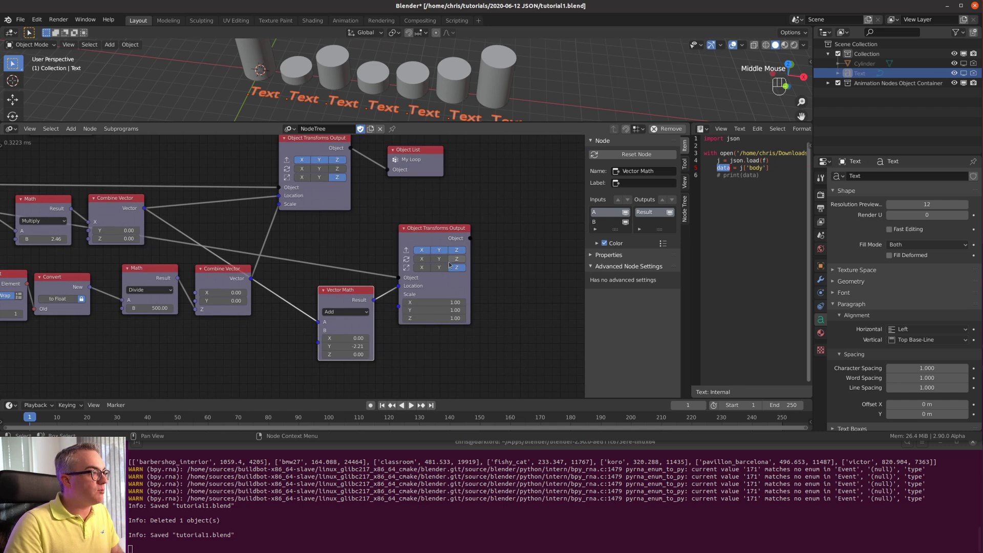
drag(450, 259, 422, 259)
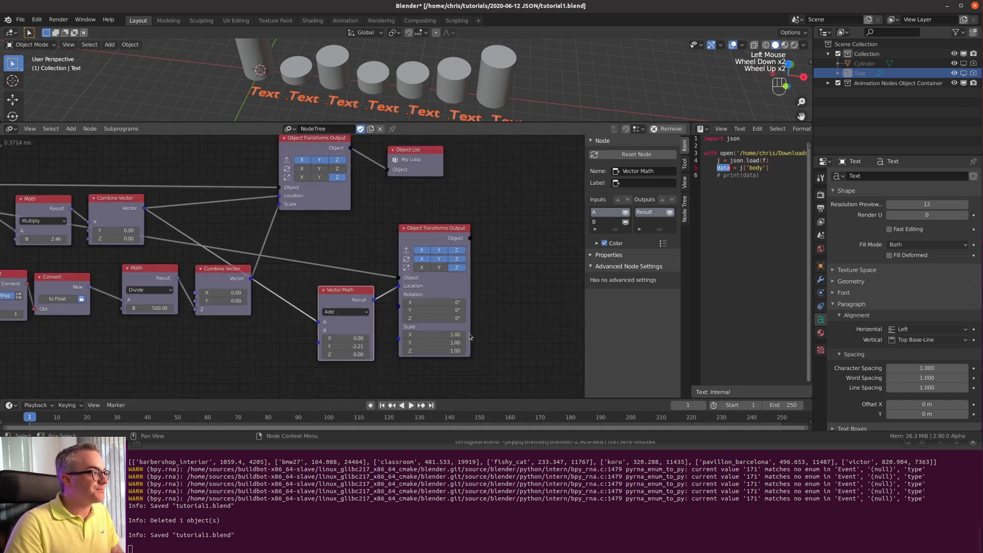
scroll(454, 333, down, 2)
scroll(454, 333, up, 3)
middle_drag(461, 354, 476, 321)
click(476, 321)
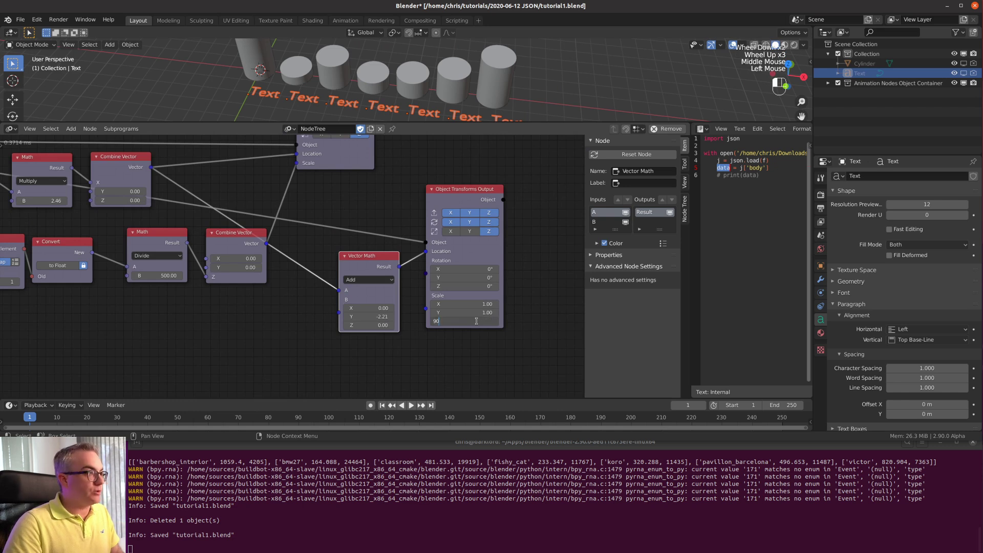
key(Return)
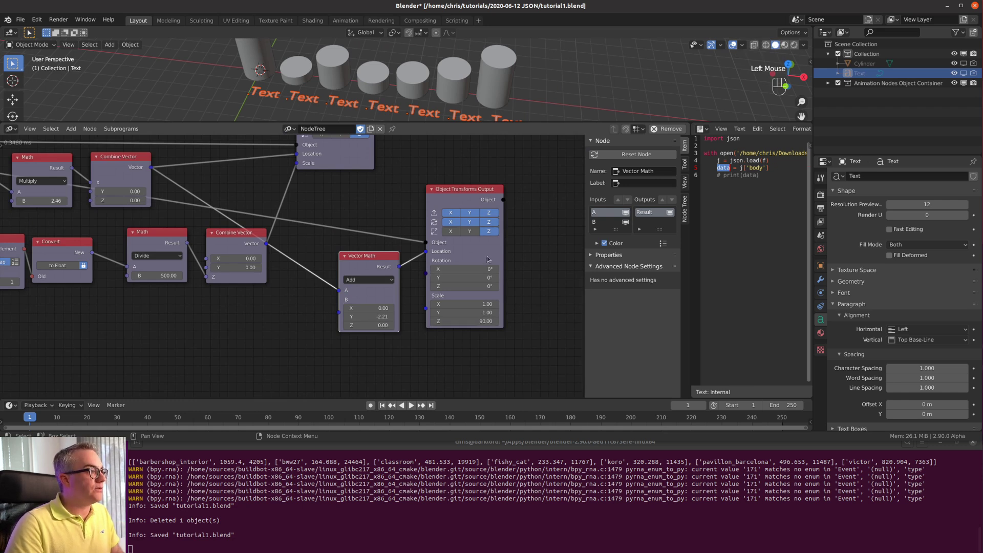
click(448, 322)
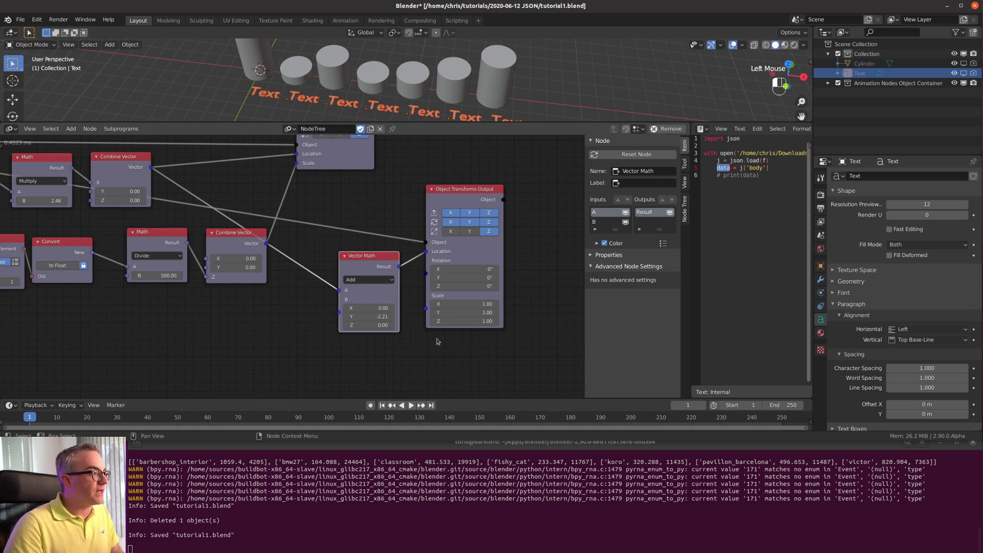
double_click(469, 287)
text(90)
key(Return)
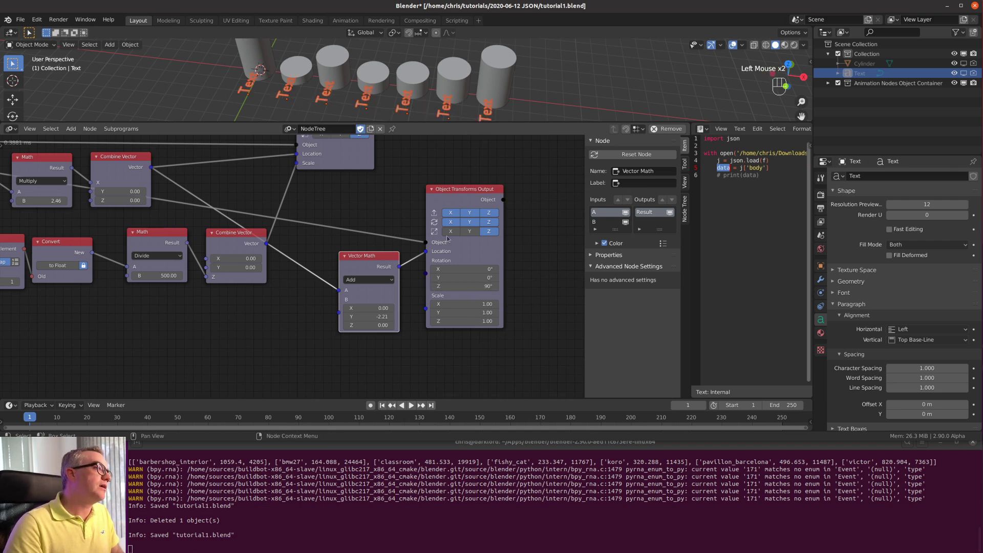
middle_drag(349, 92, 512, 82)
- Set the Text object's paragraph alignment to Horizontal Right and Vertical Center
scroll(512, 82, down, 3)
click(901, 83)
click(870, 73)
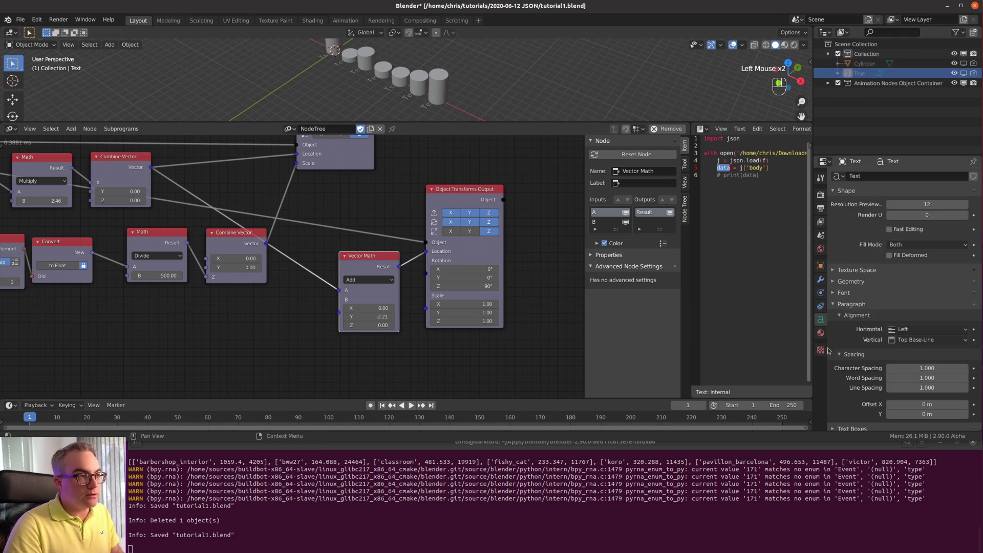
click(915, 331)
click(915, 350)
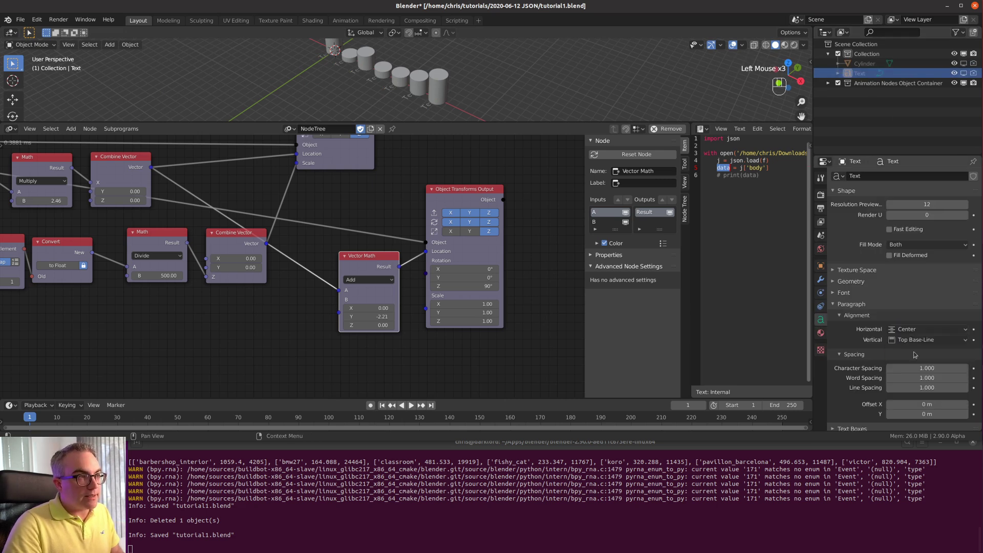
click(920, 340)
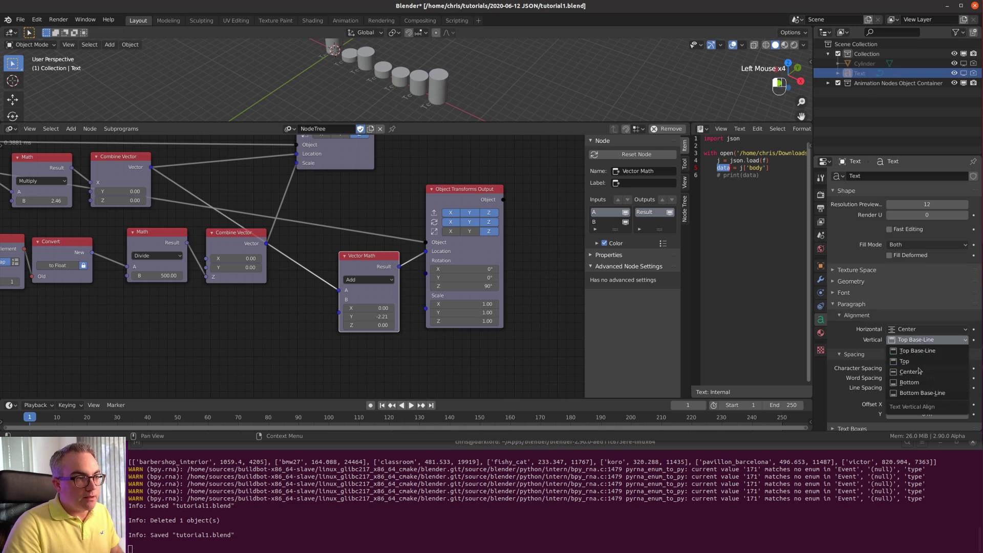
click(918, 373)
click(917, 329)
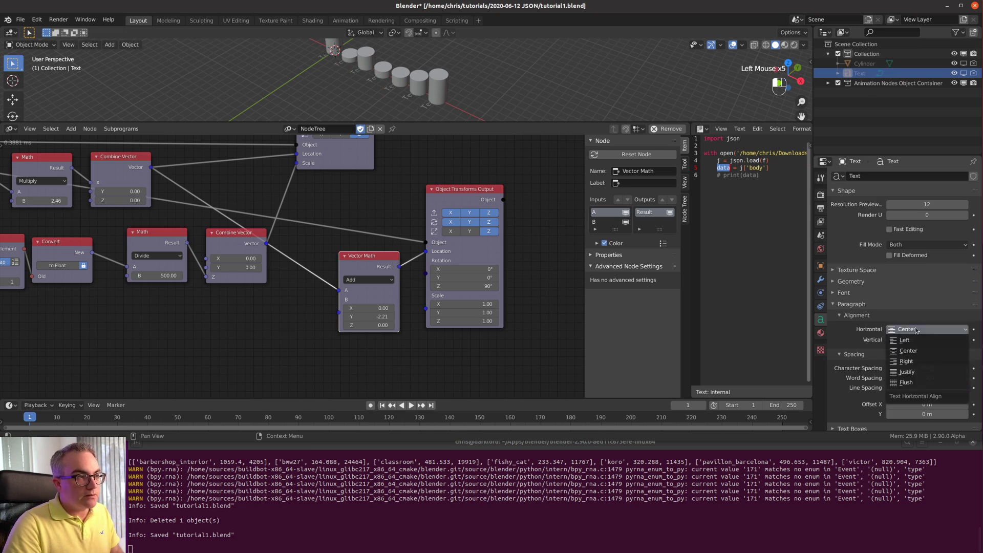
click(919, 364)
- Toggle Deep Copy off and back on for the Text Object Instancer
scroll(301, 230, down, 5)
middle_drag(301, 230, 74, 404)
scroll(292, 266, up, 4)
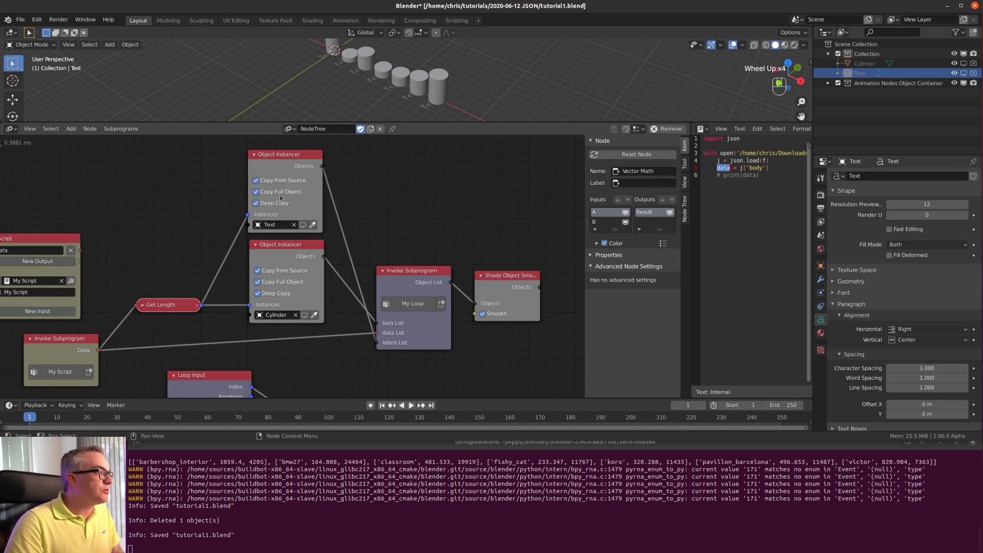
click(256, 203)
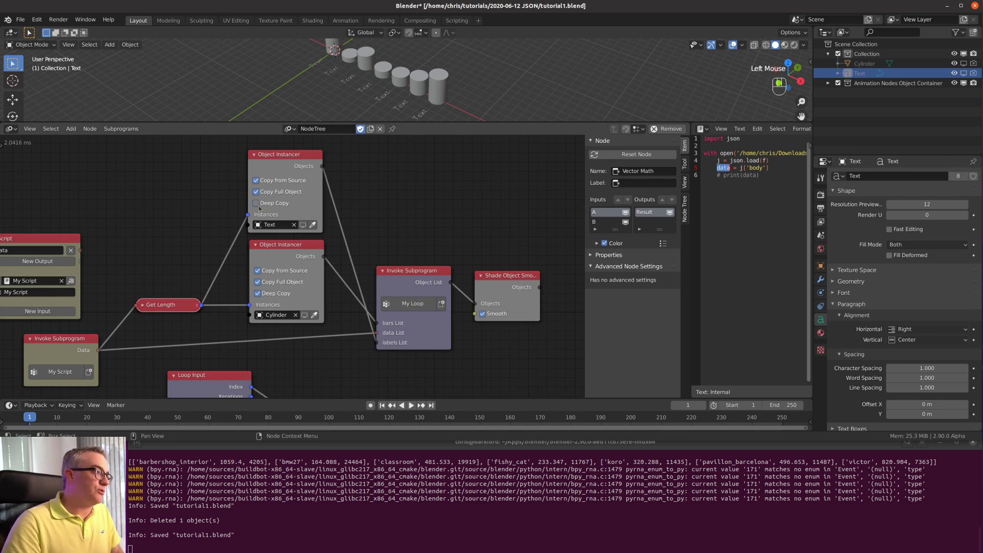
click(259, 207)
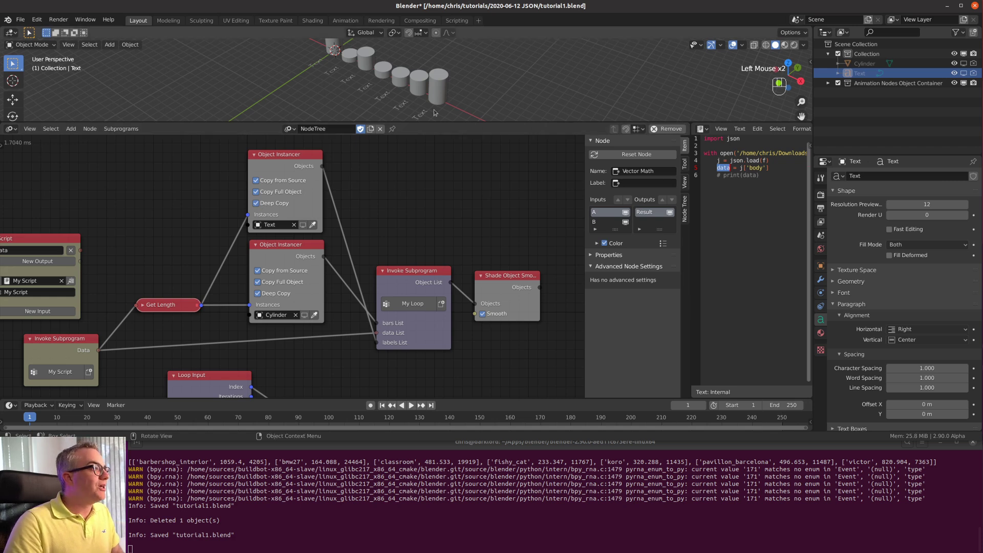
scroll(433, 103, up, 4)
scroll(433, 102, down, 3)
middle_drag(328, 267, 246, 205)
- Orbit the bars from above and check the bmw27 benchmark name in the data output
middle_drag(314, 67, 458, 102)
scroll(387, 324, down, 4)
middle_drag(309, 343, 360, 347)
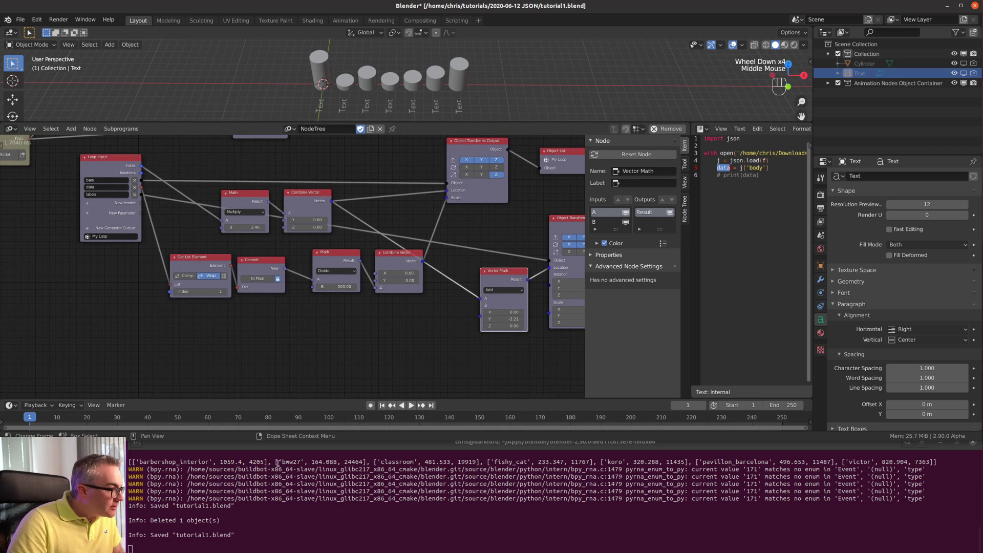
drag(277, 464, 303, 463)
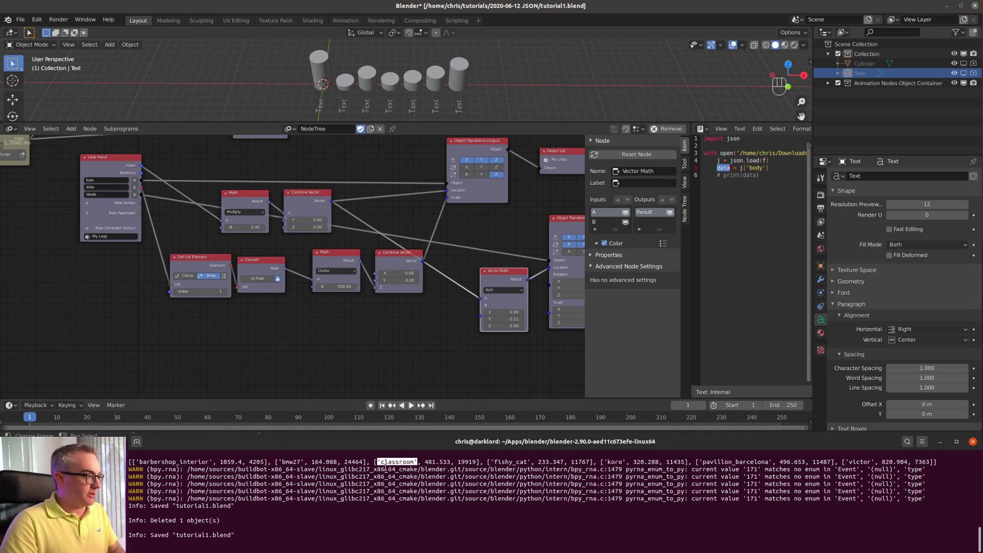
scroll(288, 349, up, 3)
scroll(290, 351, down, 3)
- Duplicate the Get List Element node below the original and set its Index to 0
click(216, 259)
key(shift+d)
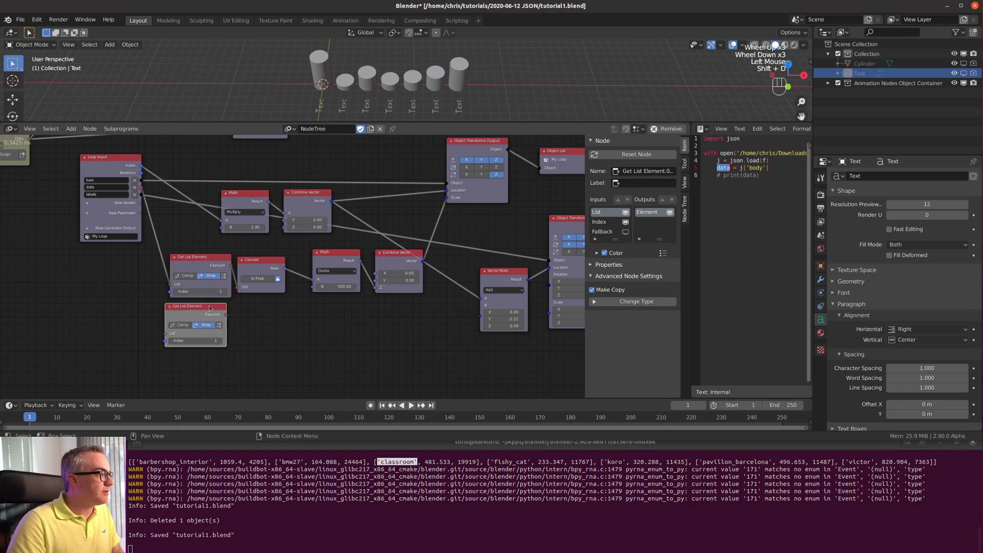
click(214, 319)
click(169, 346)
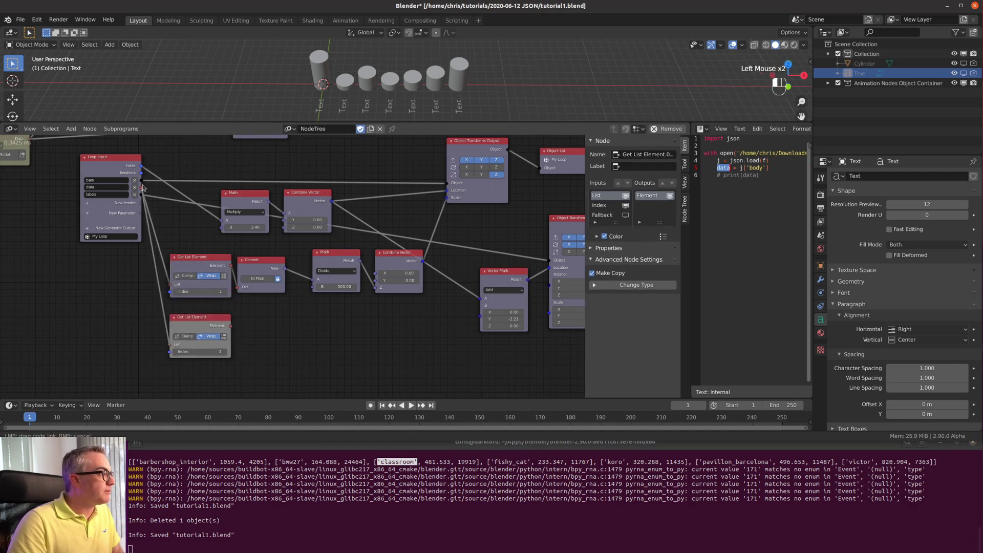
click(177, 352)
scroll(233, 362, up, 3)
middle_drag(234, 362, 241, 315)
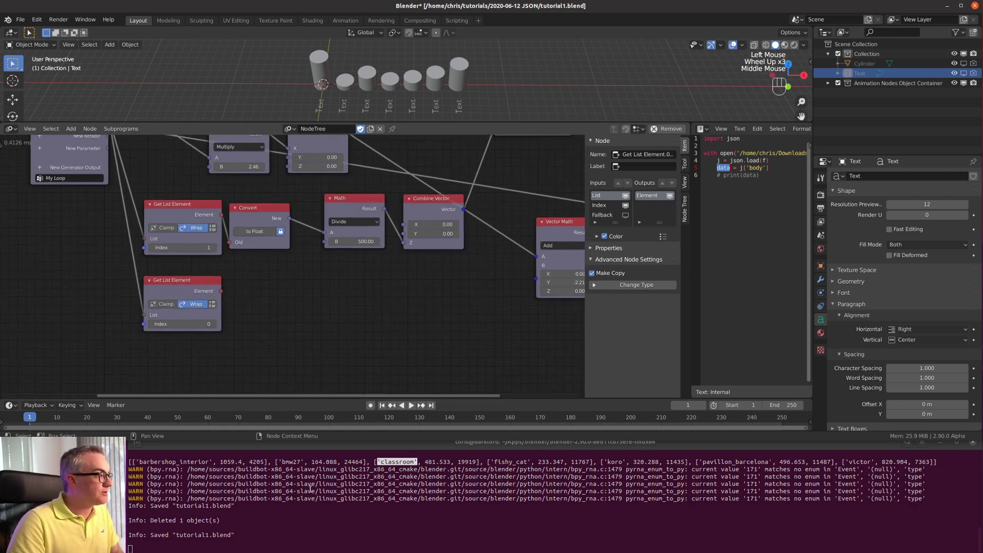
- Duplicate the Convert node and change its conversion type to Text
drag(251, 243, 264, 240)
key(shift+d)
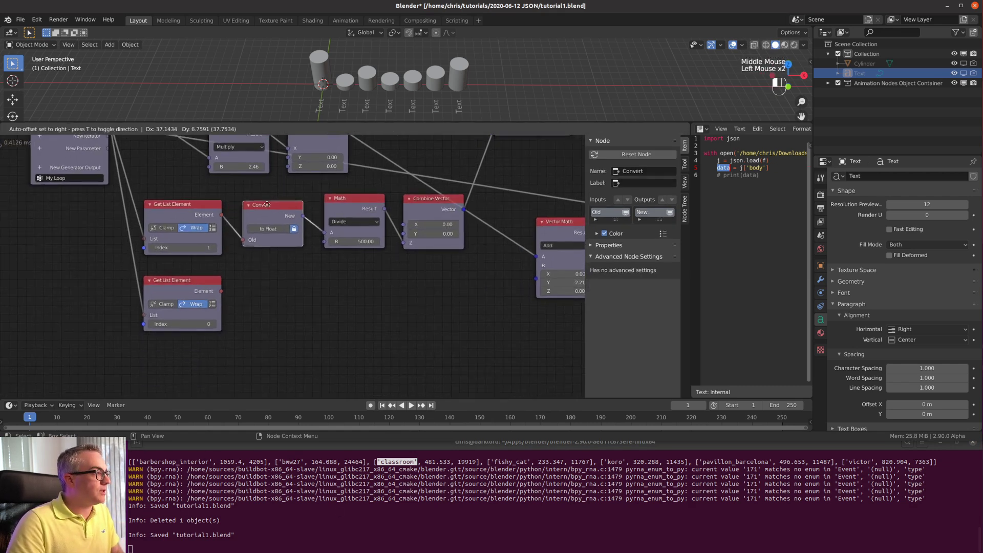
click(279, 331)
click(274, 303)
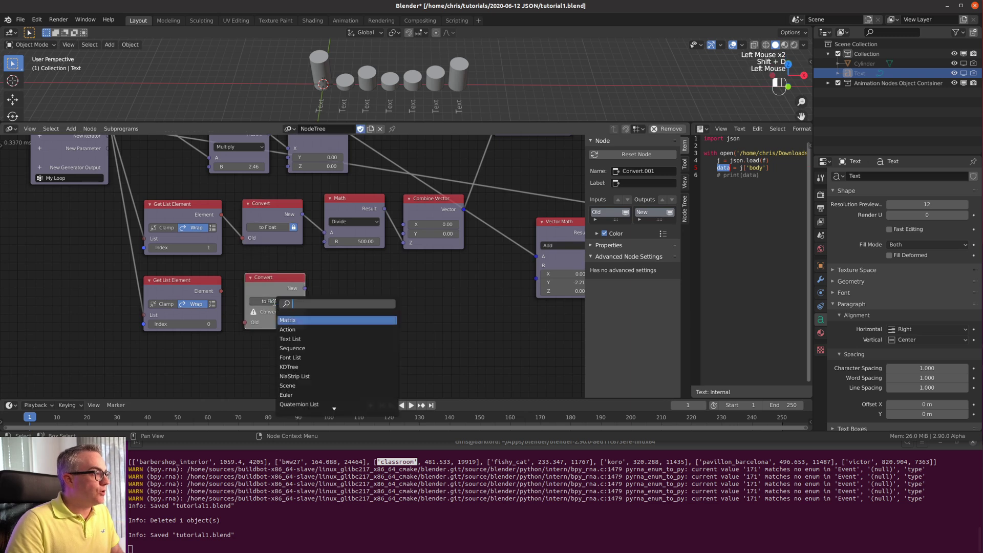
text(to Text)
key(Down)
key(Down)
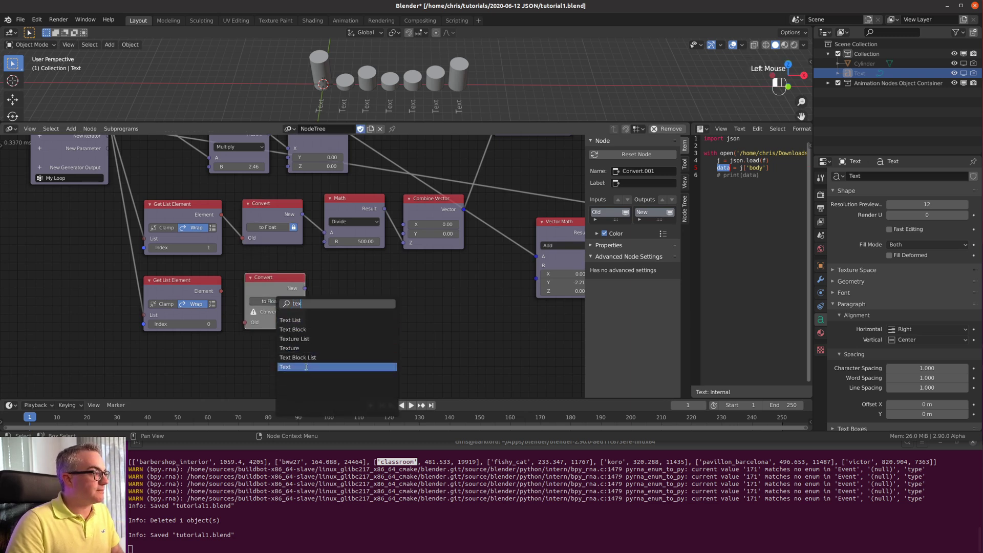
key(Return)
click(228, 291)
drag(277, 283, 271, 294)
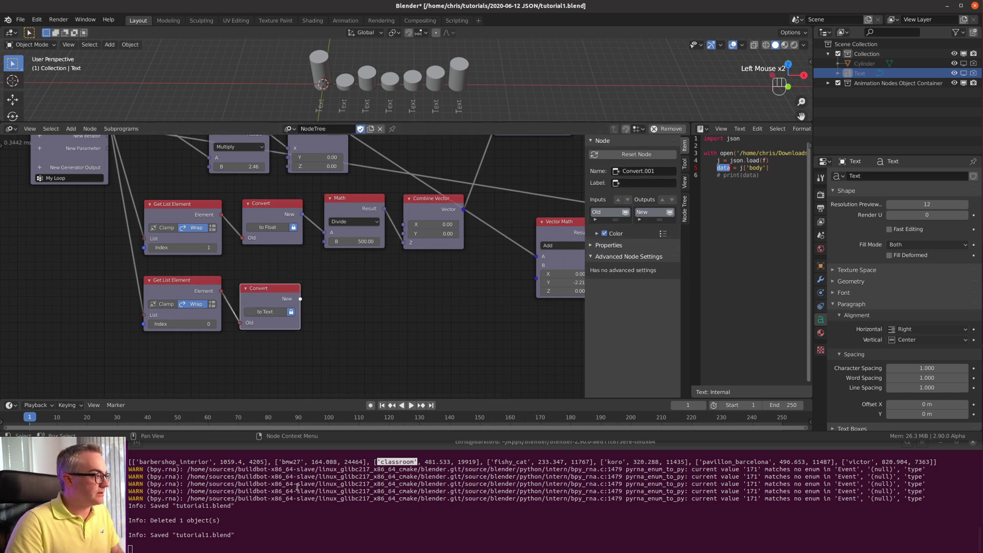
- Check scene names barbershop_interior, bmw27 and classroom in the output, then connect the converted text
click(386, 463)
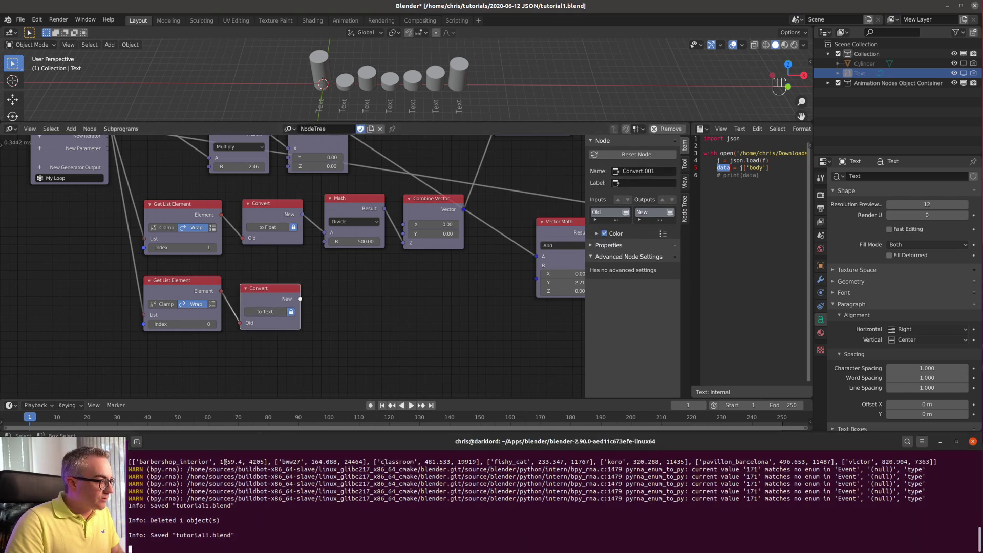
double_click(162, 462)
double_click(289, 462)
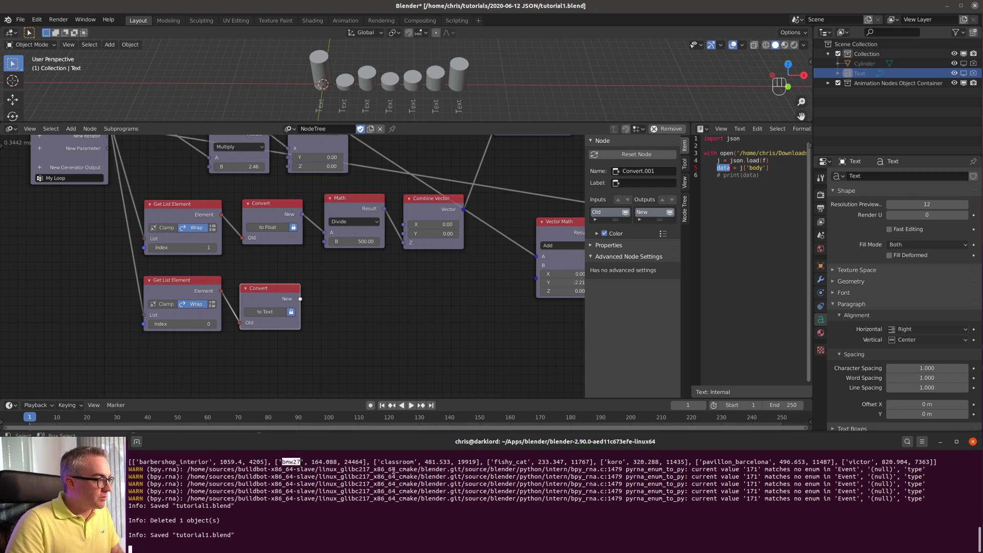
double_click(397, 462)
drag(301, 299, 397, 292)
scroll(397, 293, down, 4)
middle_drag(452, 303, 406, 327)
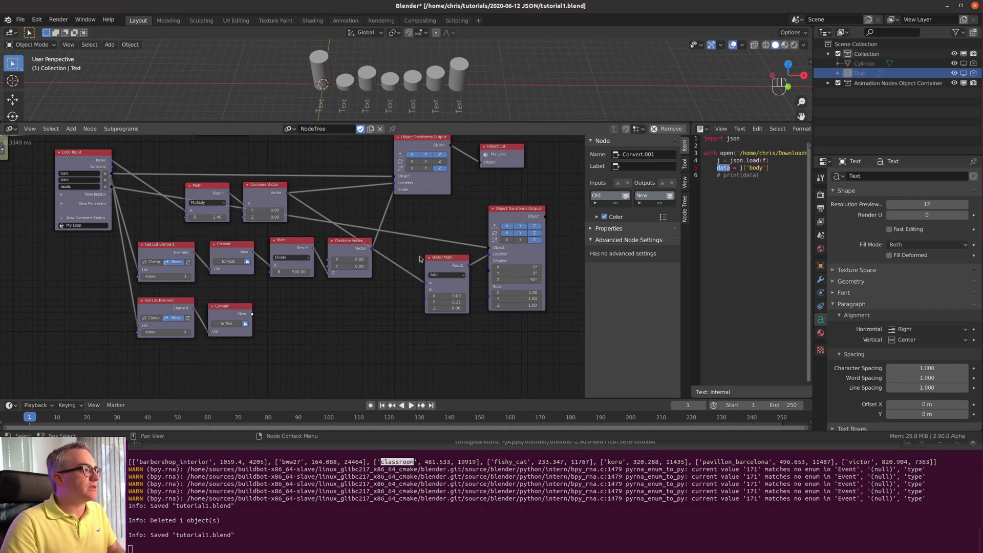
- Add a Text Object Output node and place it above the Vector Math node, before the transforms
key(shift+a)
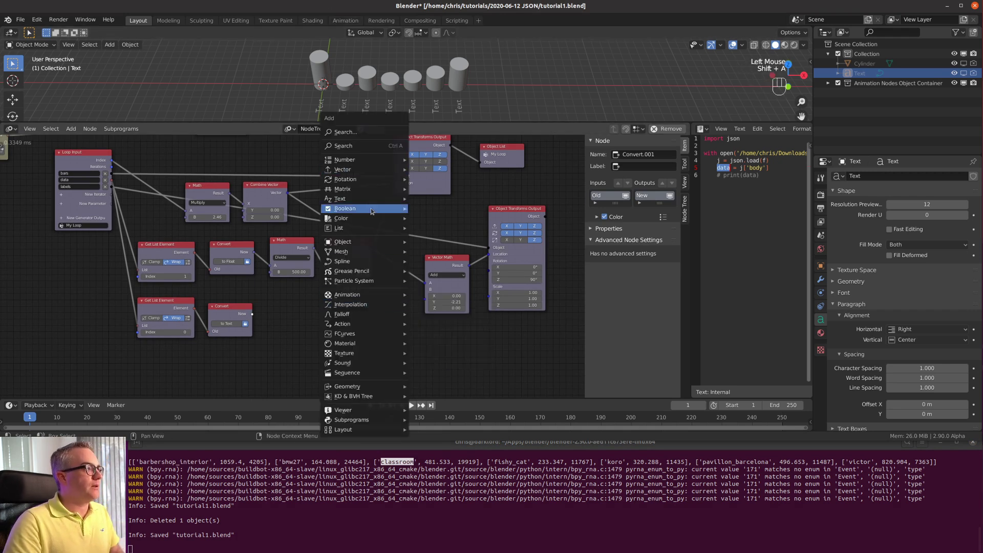
mouse_move(364, 197)
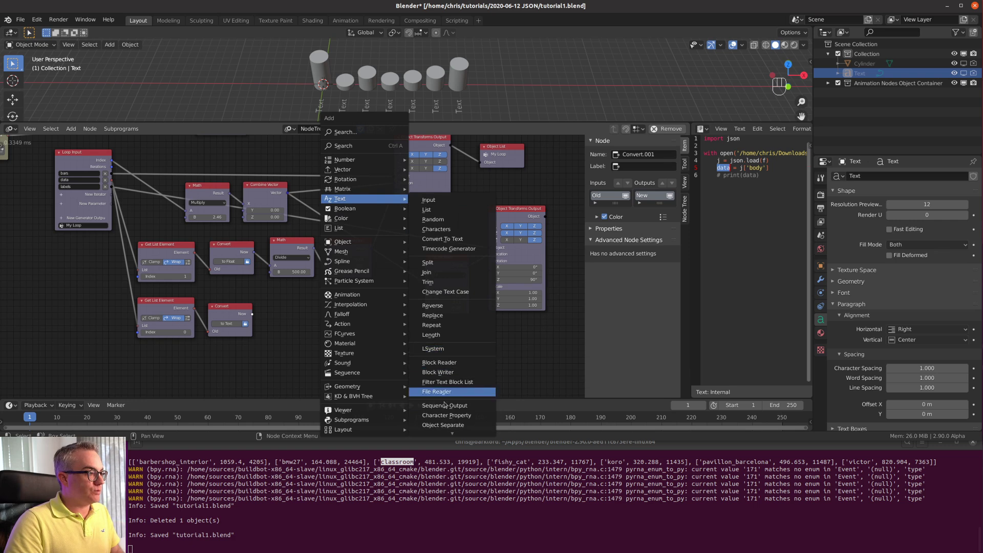
scroll(445, 406, down, 1)
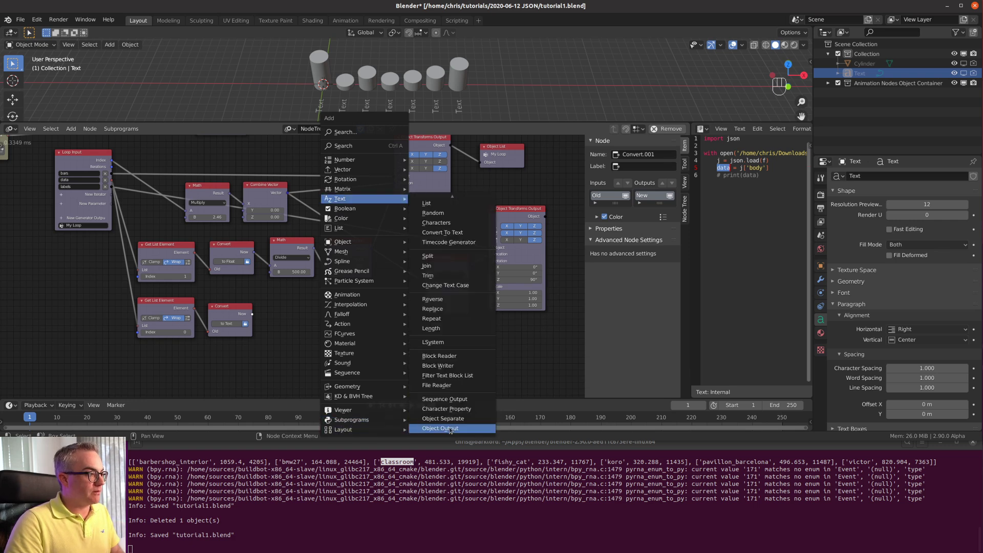
click(449, 429)
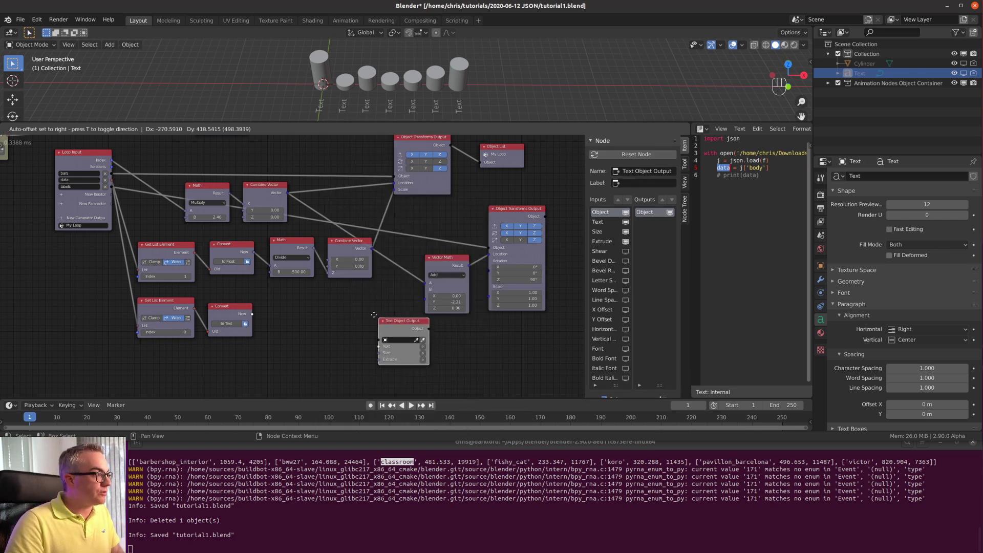
click(352, 316)
scroll(352, 316, up, 3)
middle_drag(391, 296, 370, 291)
drag(379, 303, 455, 214)
drag(476, 199, 496, 181)
- Enable its Text input and link the Convert node's New output to it, so labels show bmw27, classroom and others
click(492, 218)
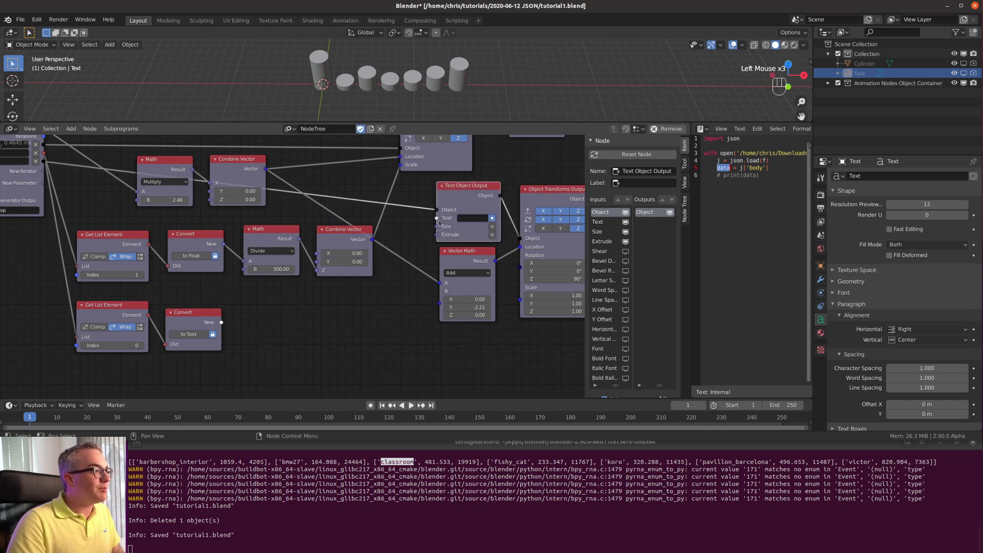
drag(437, 218, 365, 306)
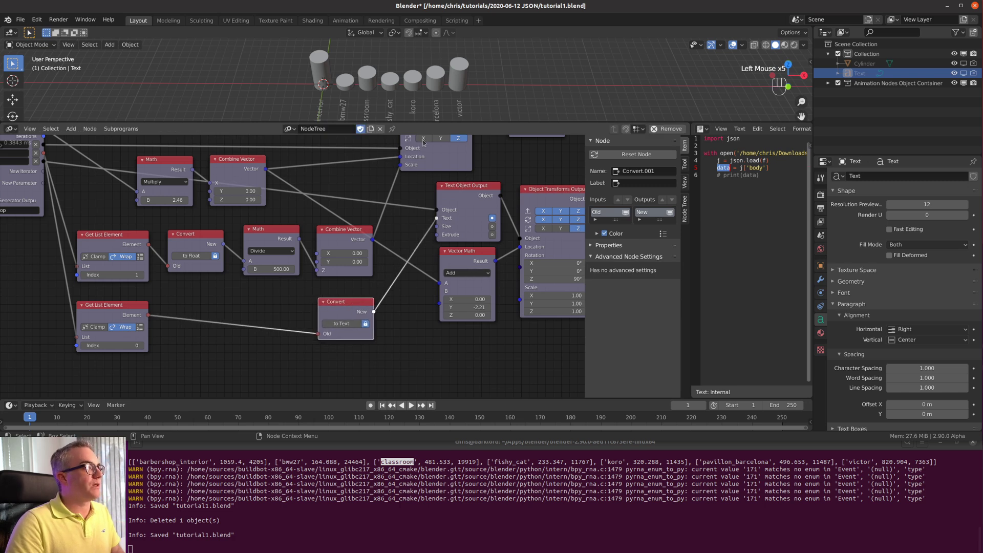
middle_drag(407, 72, 383, 82)
scroll(383, 82, down, 1)
scroll(395, 96, up, 3)
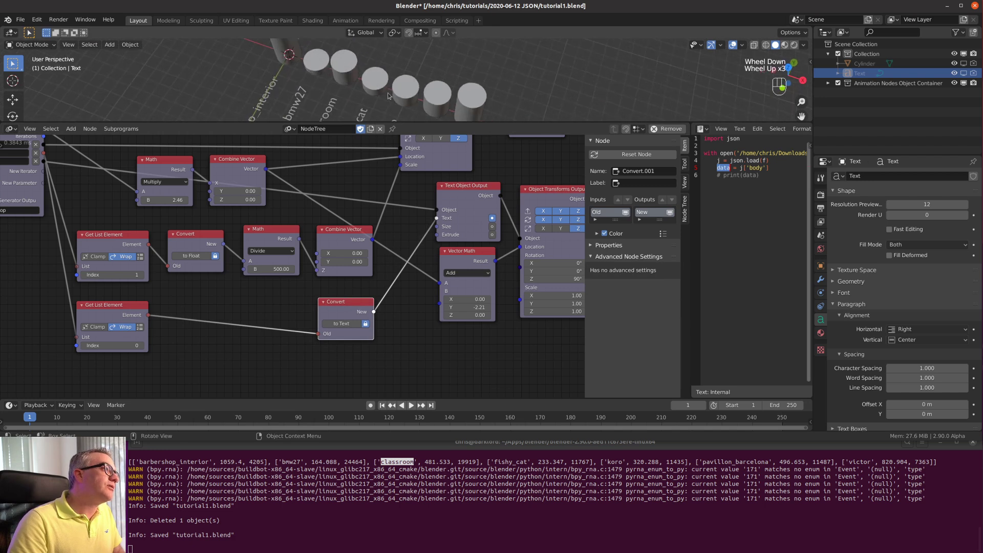
click(417, 124)
drag(417, 123, 427, 293)
middle_drag(420, 256, 214, 210)
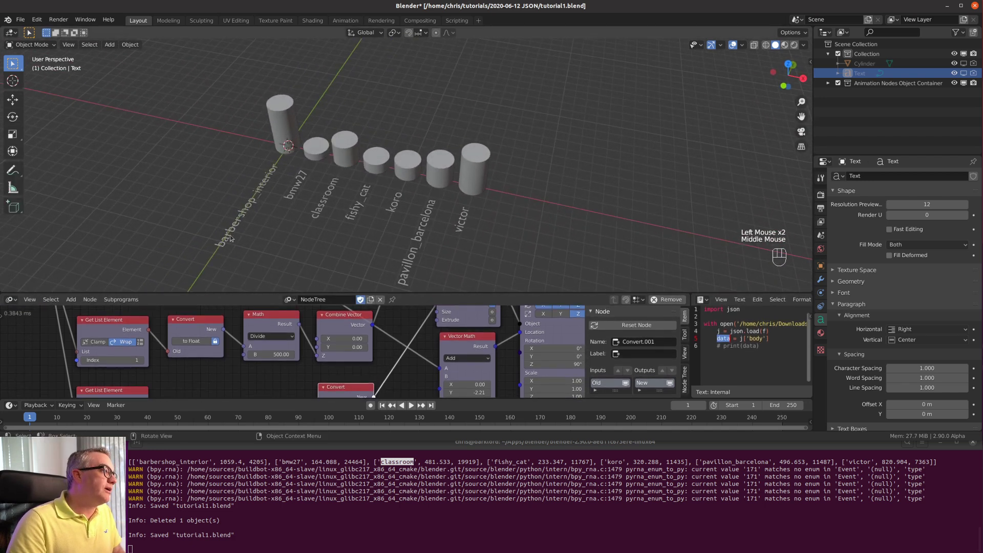
middle_drag(299, 174, 305, 117)
middle_drag(475, 151, 486, 204)
scroll(486, 204, down, 6)
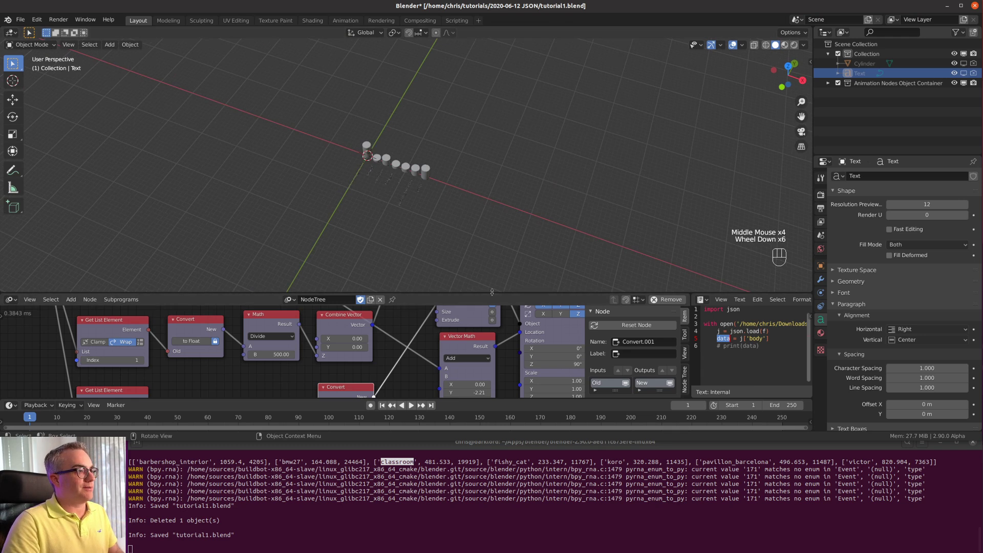
drag(491, 293, 492, 129)
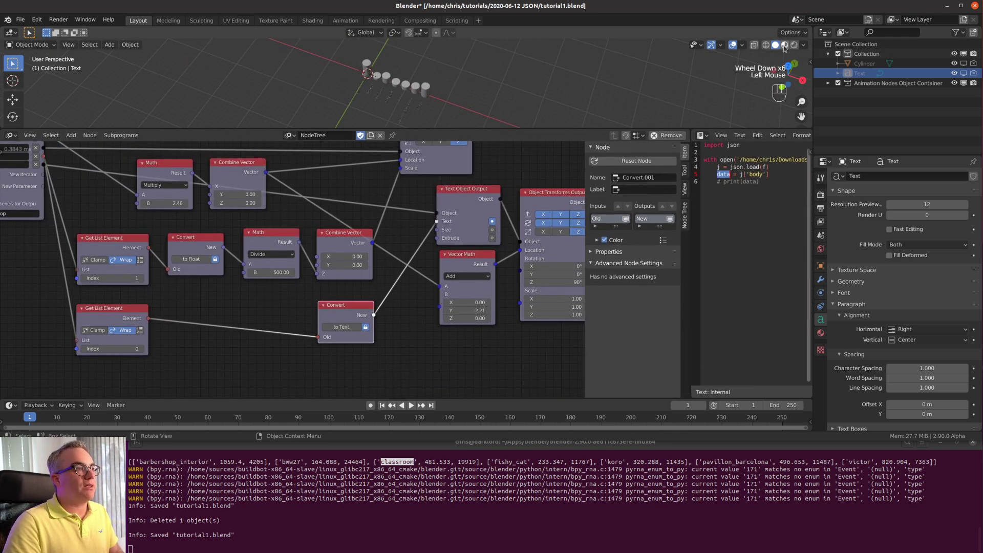
click(461, 87)
middle_drag(460, 87, 511, 129)
scroll(472, 85, up, 4)
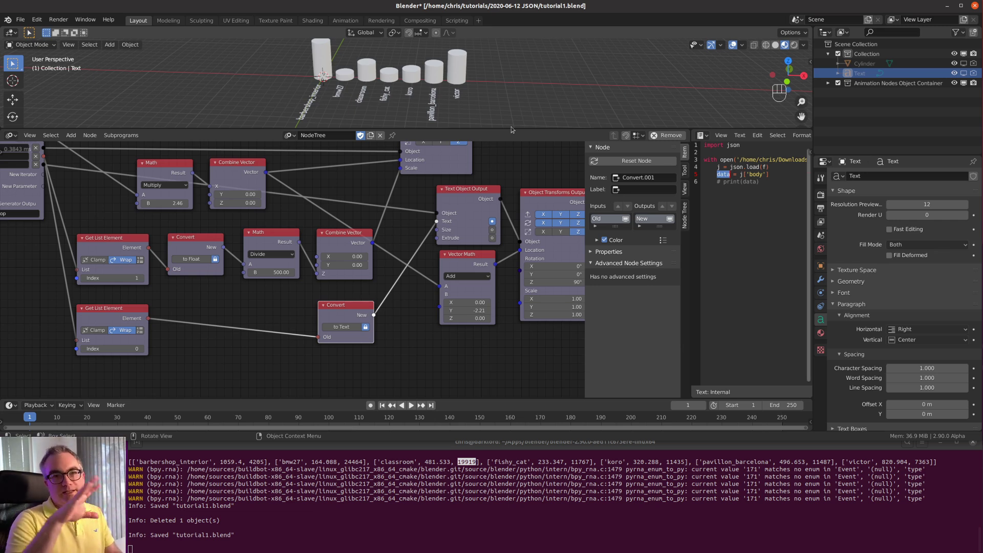
scroll(471, 321, down, 4)
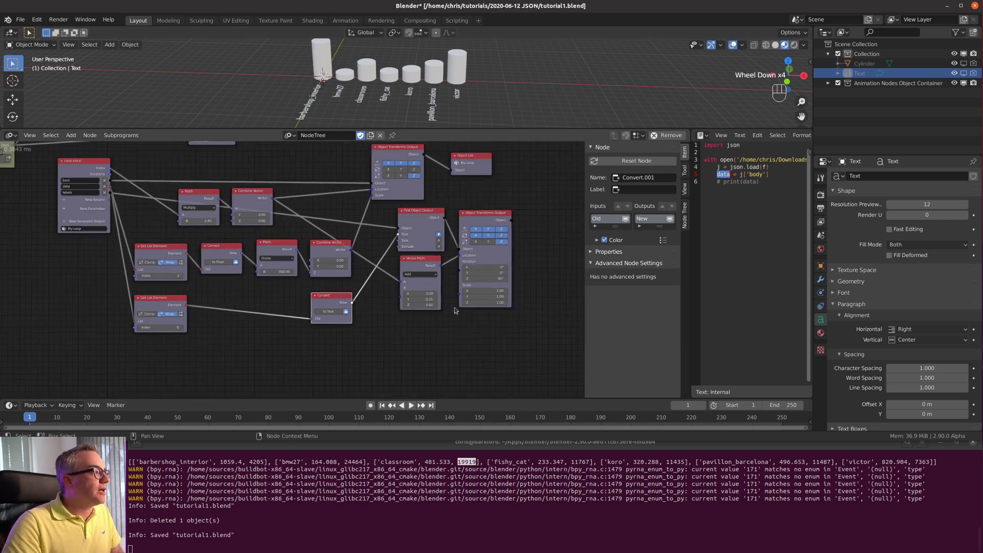
middle_drag(471, 321, 473, 347)
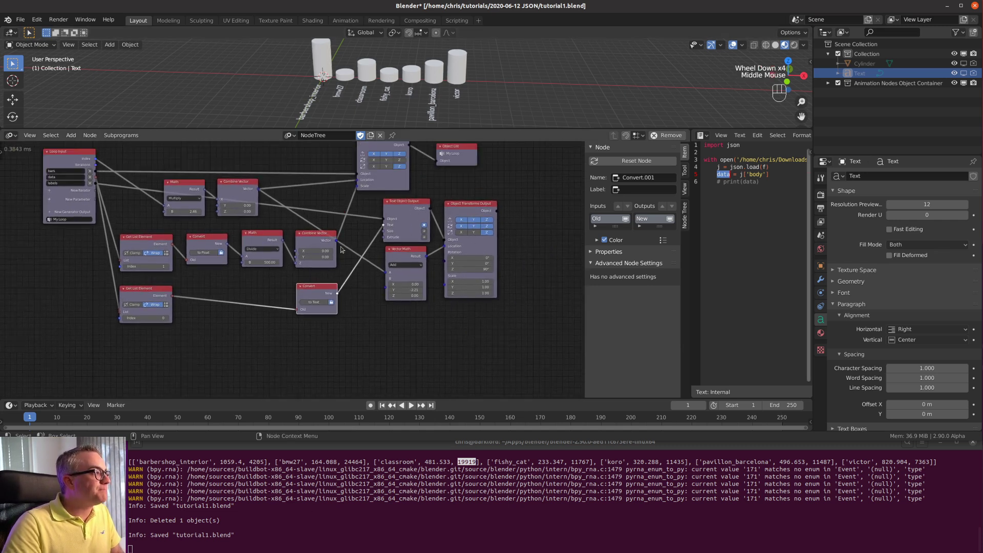
click(323, 246)
scroll(357, 106, up, 3)
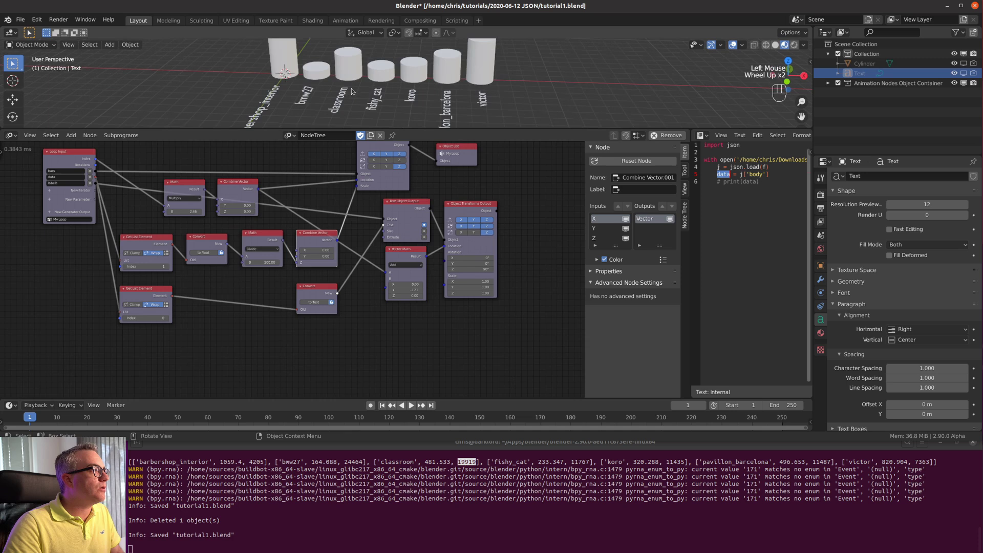
scroll(236, 230, up, 3)
middle_drag(185, 278, 259, 278)
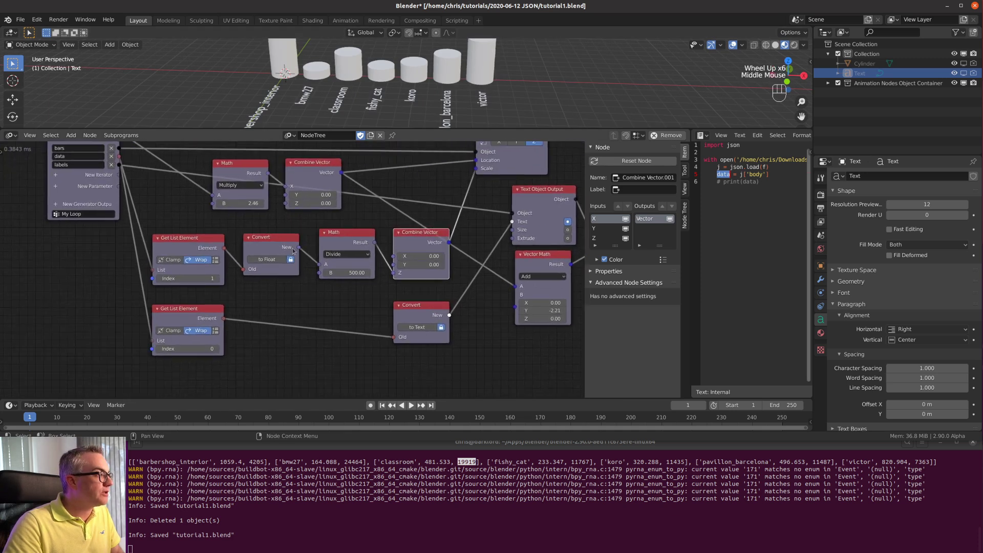
drag(298, 248, 320, 313)
middle_drag(393, 376, 348, 304)
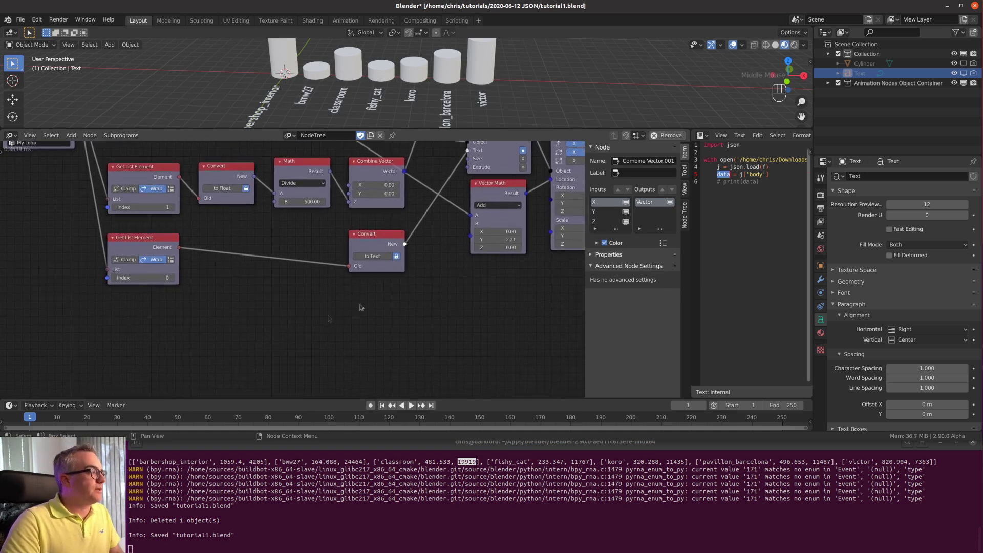
- Add a Combine Color node and link the converted float value into its red channel
click(348, 304)
key(shift+a)
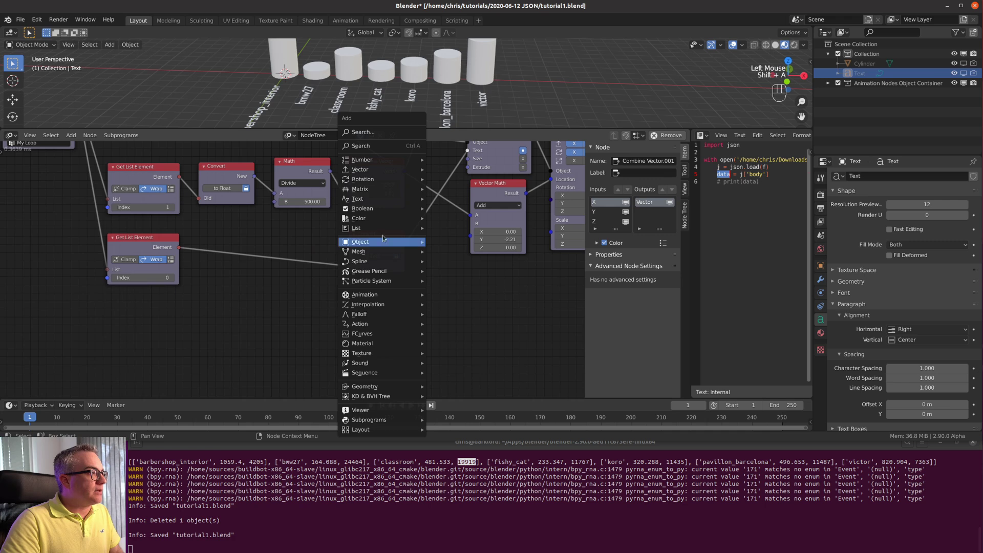
mouse_move(387, 217)
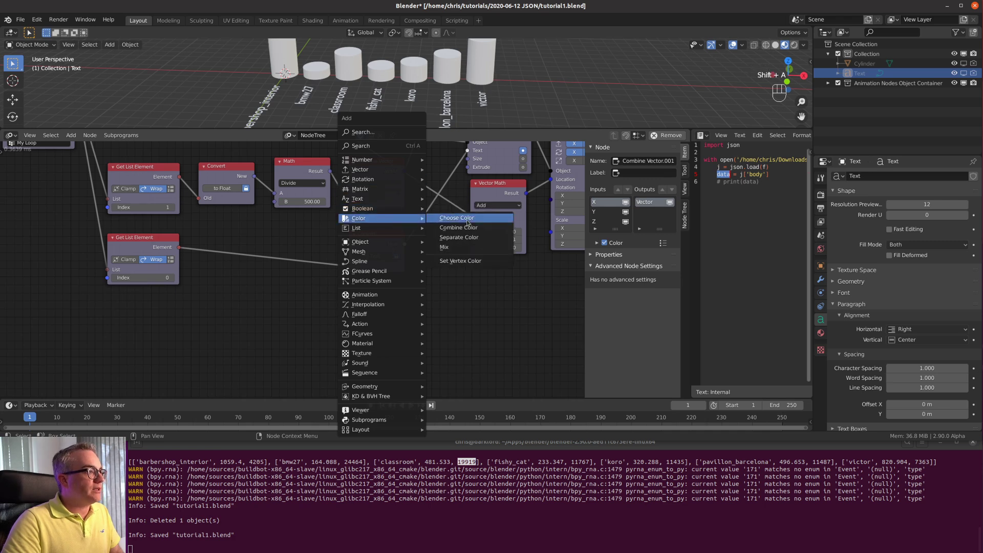
click(458, 227)
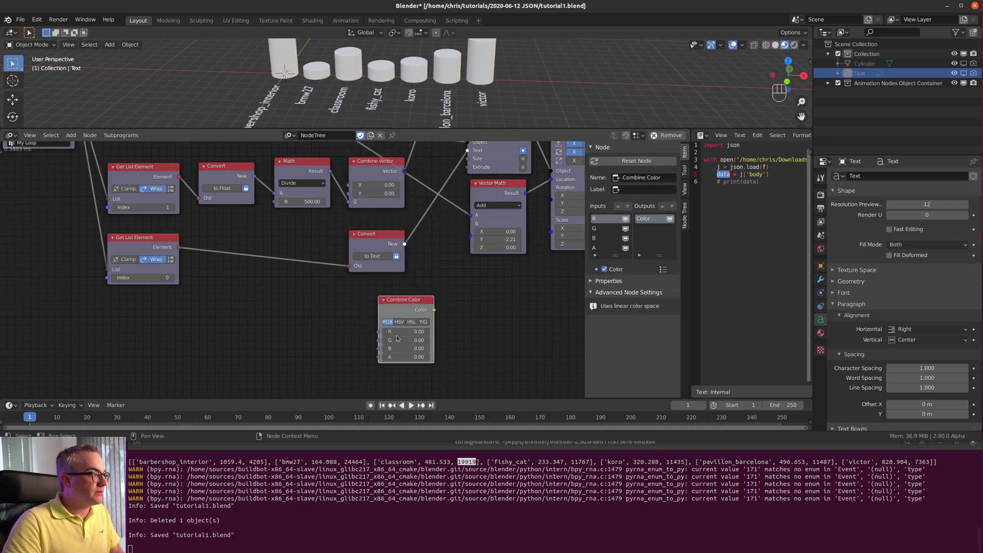
click(415, 346)
scroll(416, 348, up, 3)
scroll(417, 348, down, 4)
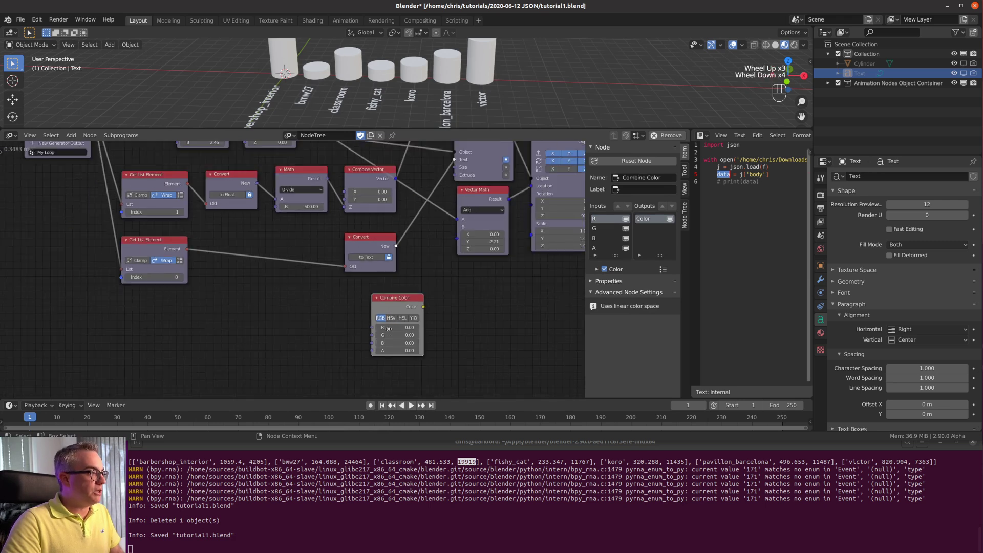
click(371, 329)
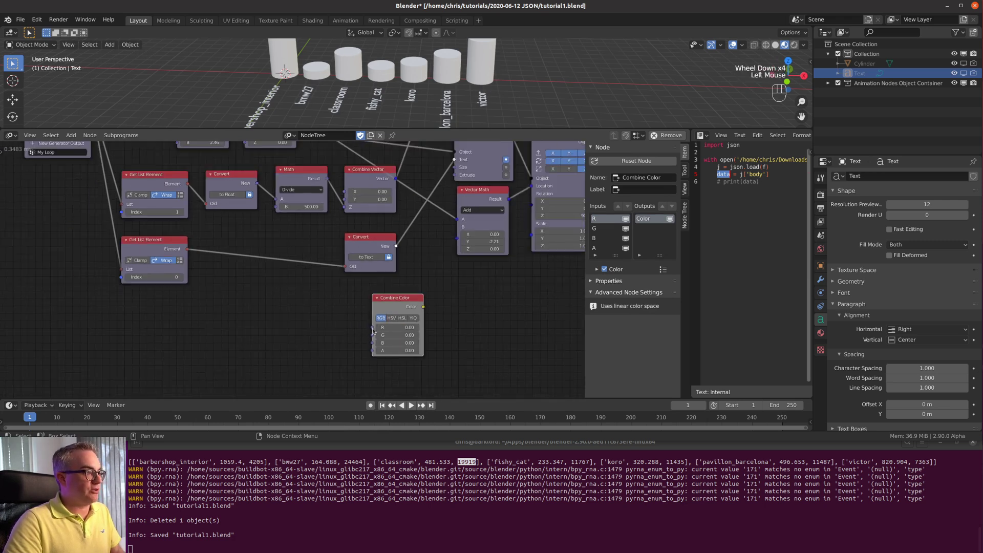
drag(373, 330, 257, 183)
drag(410, 299, 360, 307)
- Duplicate the Divide Math node onto the red-channel link and set its divisor B to 1060
click(305, 175)
drag(305, 175, 304, 171)
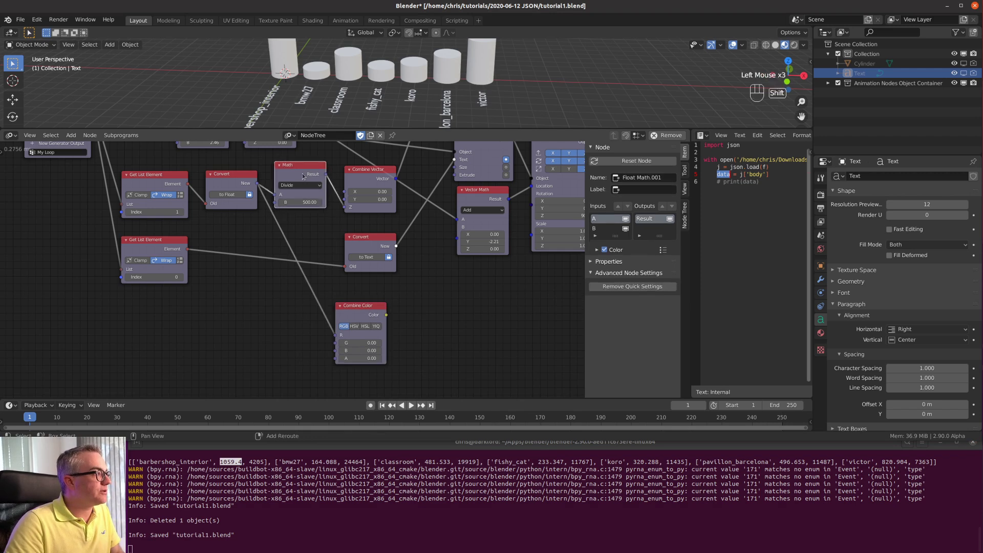
key(shift+d)
click(323, 300)
scroll(308, 302, up, 4)
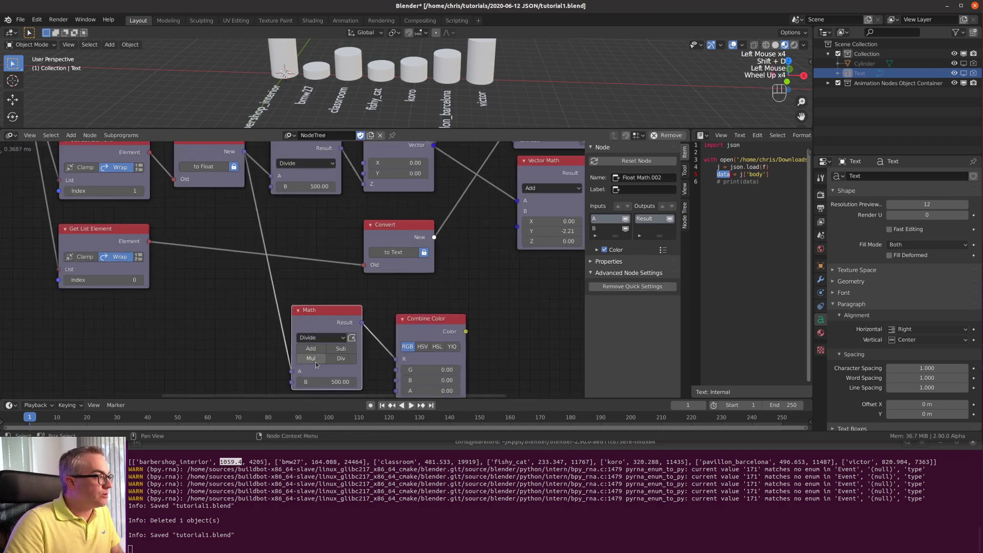
click(343, 360)
click(343, 358)
middle_drag(343, 359, 349, 337)
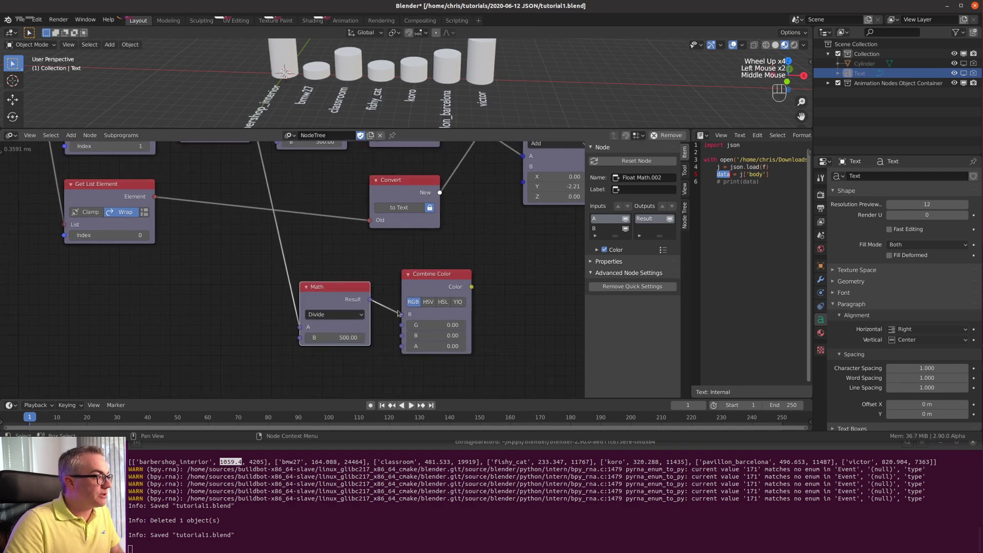
click(339, 341)
text(1060)
key(Return)
- Nudge the new Math and Combine Color nodes into place and frame the whole node tree
drag(350, 304, 353, 316)
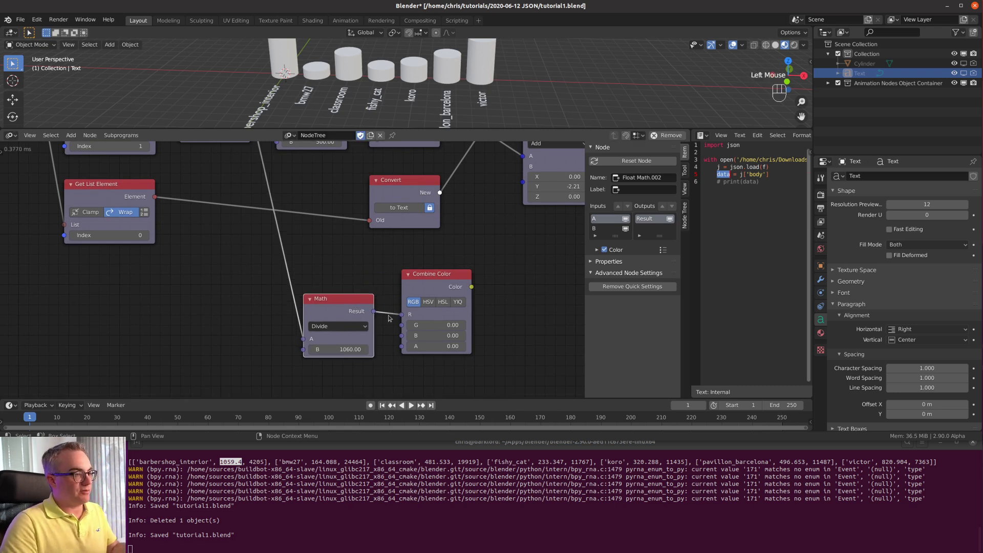
drag(440, 280, 434, 284)
scroll(406, 331, down, 4)
middle_drag(407, 332, 308, 353)
scroll(307, 353, down, 3)
middle_drag(395, 323, 425, 341)
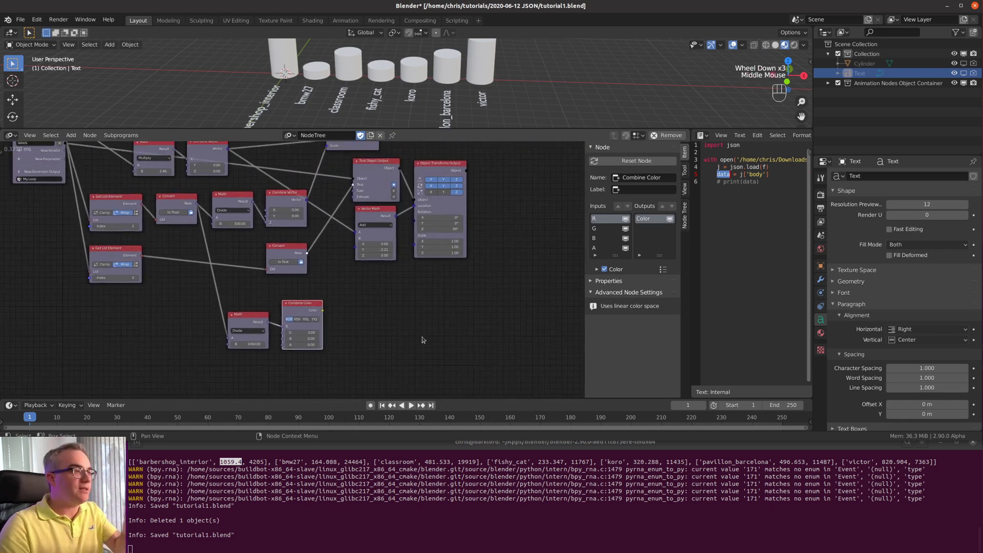
- Add a Set Vertex Color node beside the Combine Color node
scroll(368, 333, up, 3)
click(421, 311)
key(shift+a)
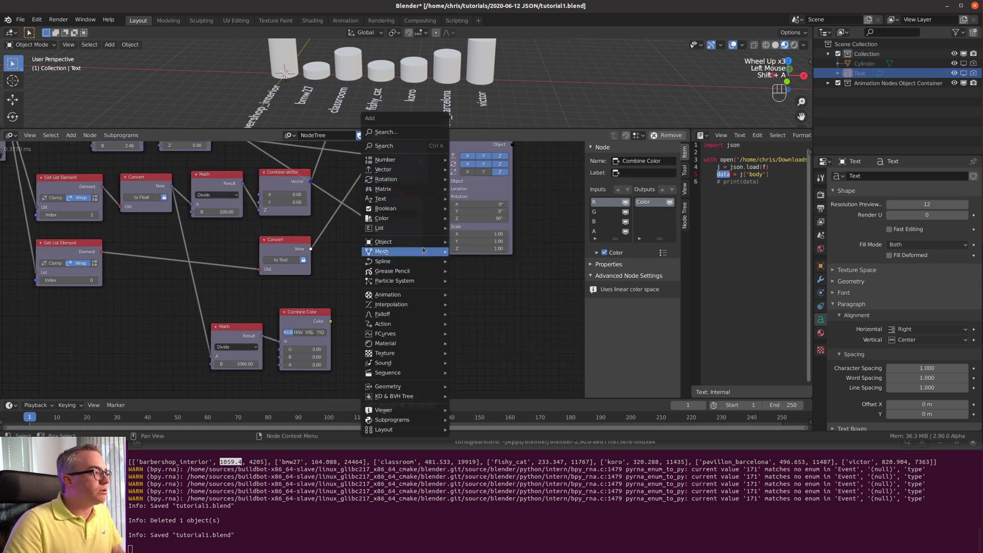
mouse_move(406, 222)
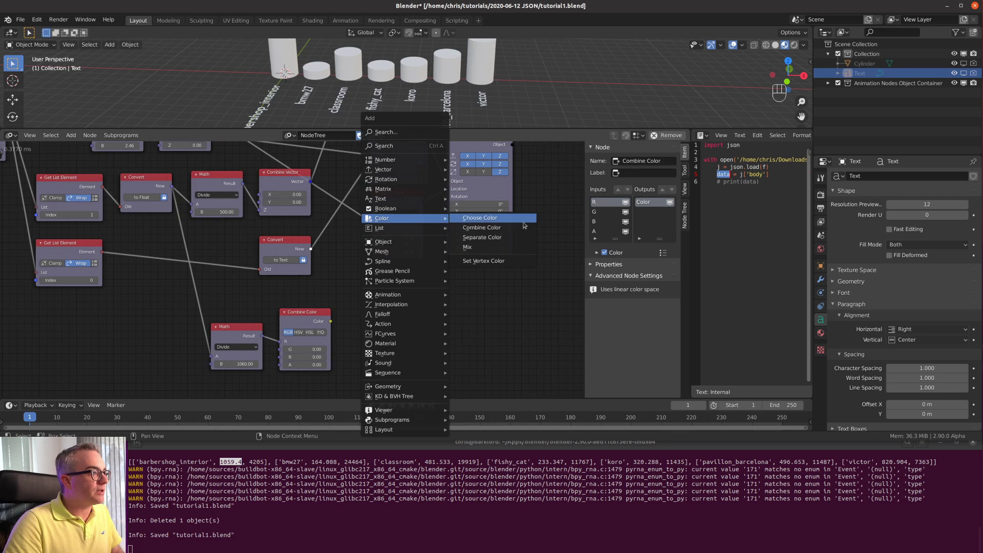
click(495, 264)
click(430, 280)
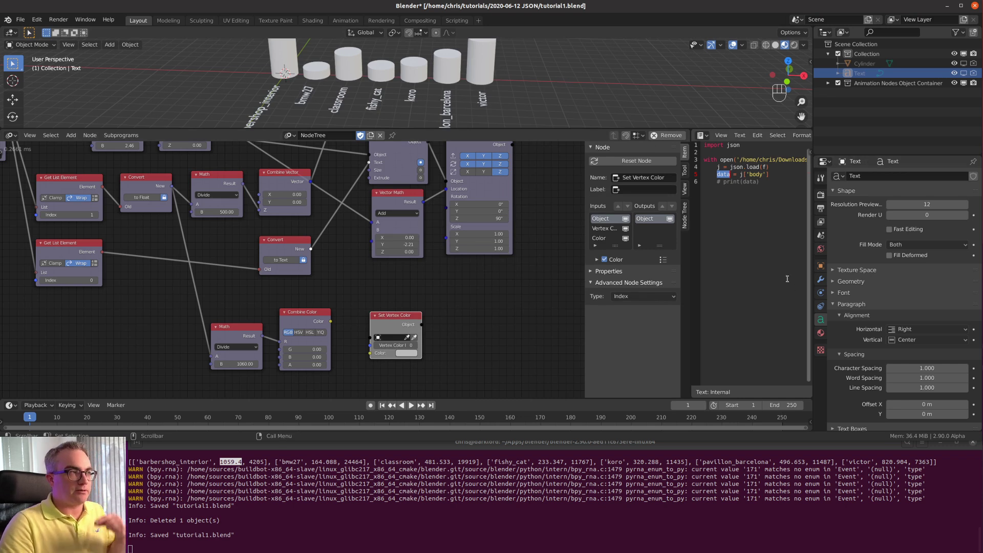
- Give the Cylinder mesh a new vertex colour layer named Col in Object Data properties
click(864, 63)
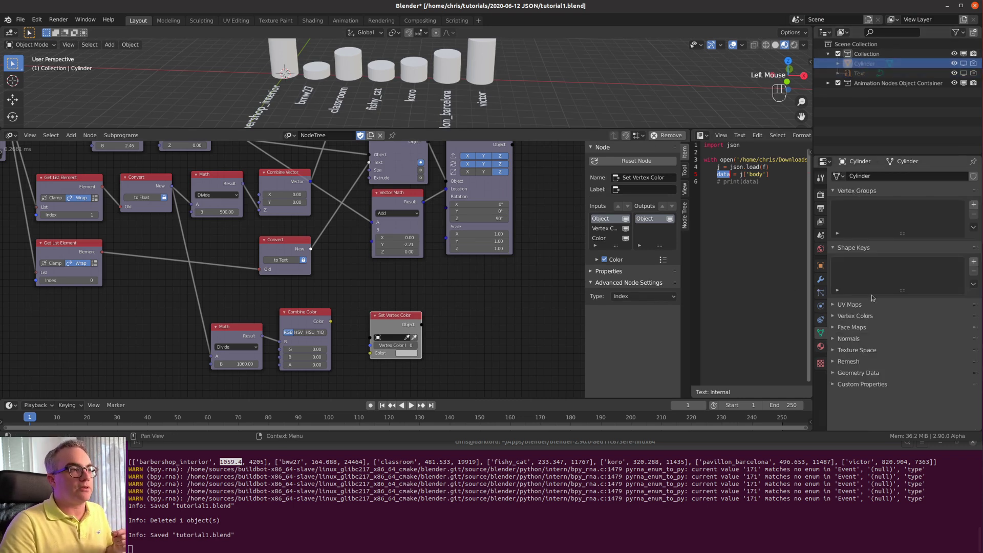
click(835, 316)
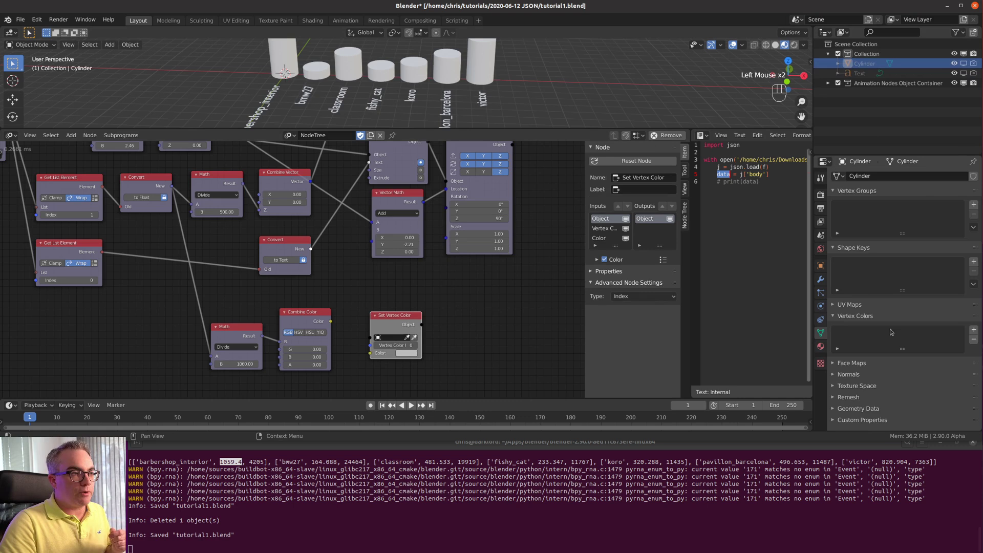
click(974, 331)
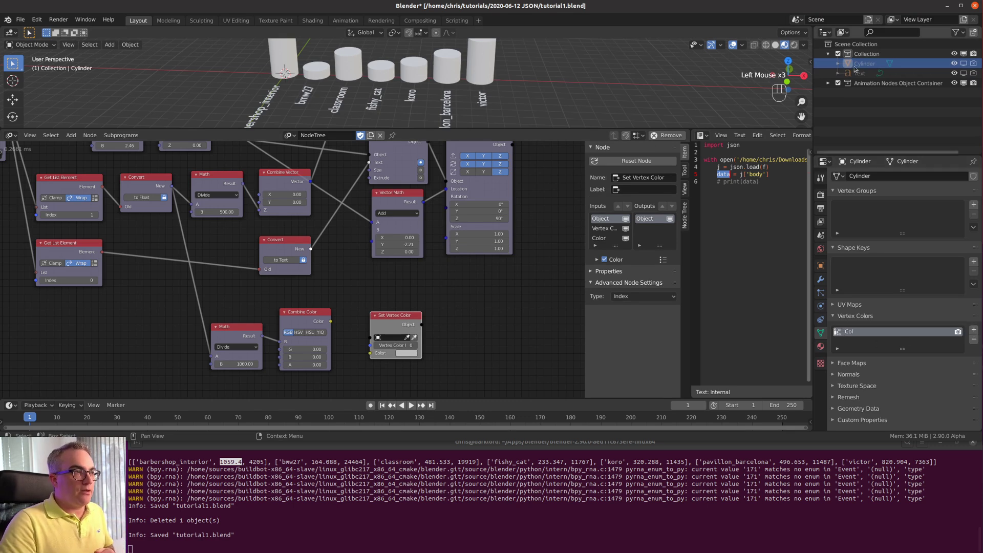
middle_drag(497, 323, 117, 336)
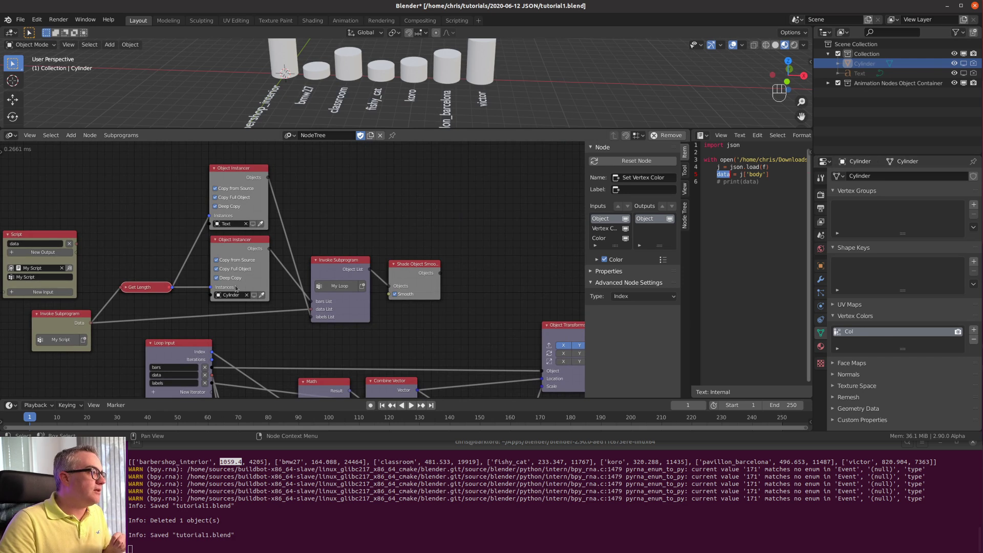
click(216, 280)
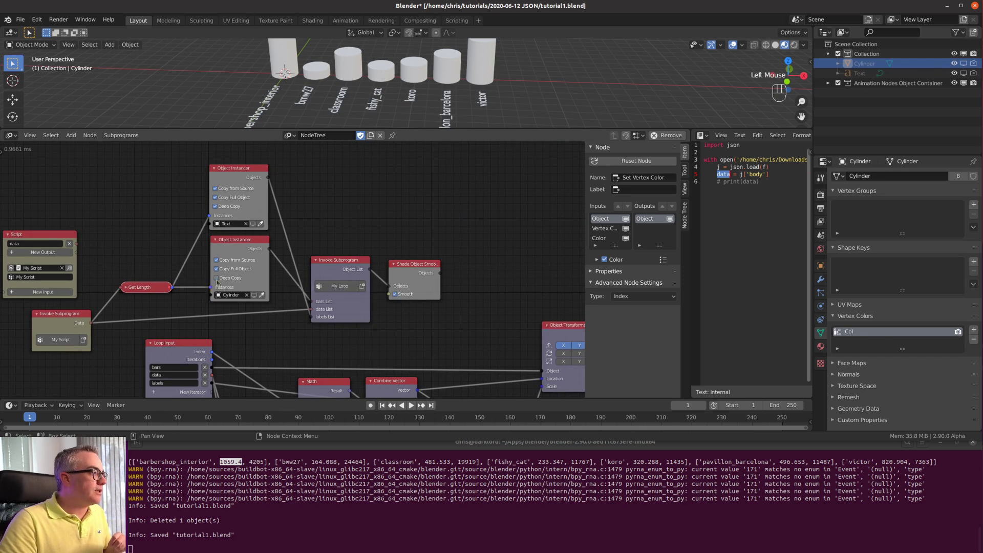
click(217, 280)
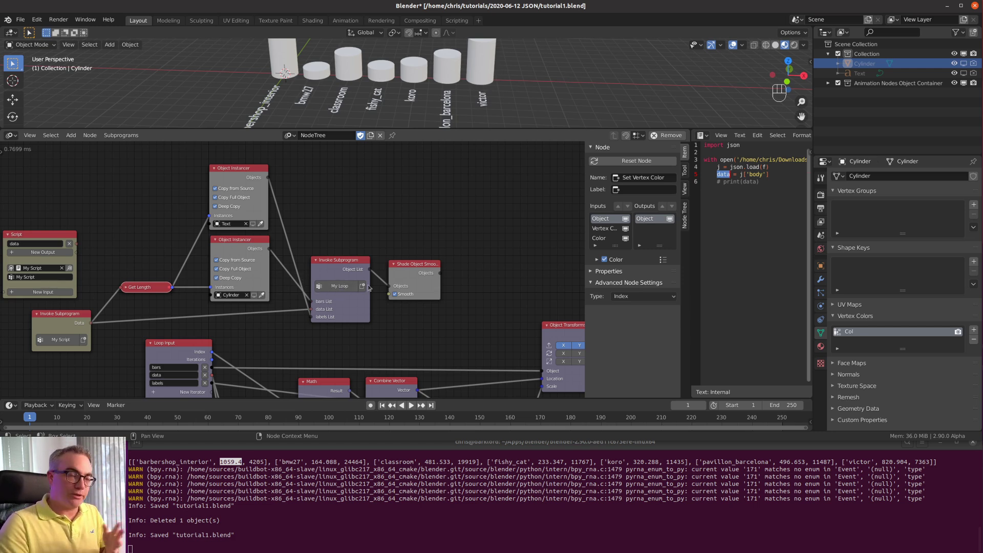
- Link Combine Color's Color output to the Set Vertex Color node's Color input
middle_drag(386, 322, 338, 251)
scroll(456, 358, up, 4)
middle_drag(456, 359, 434, 294)
drag(360, 267, 410, 308)
scroll(420, 239, down, 4)
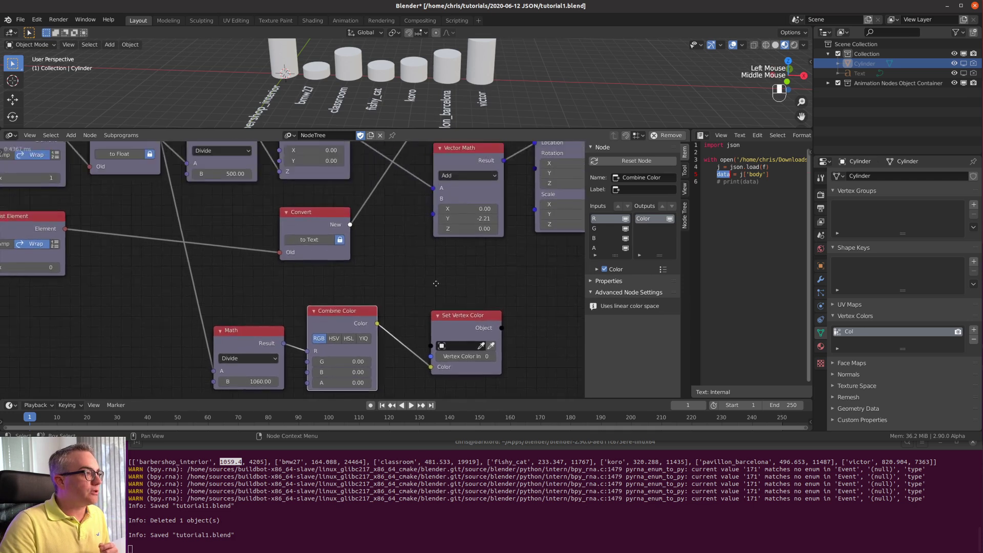
middle_drag(420, 239, 436, 321)
- Link Object Transforms Output's Object into Set Vertex Color and place it beside that node
drag(397, 331, 485, 317)
click(534, 162)
drag(509, 160, 553, 293)
middle_drag(361, 213, 380, 286)
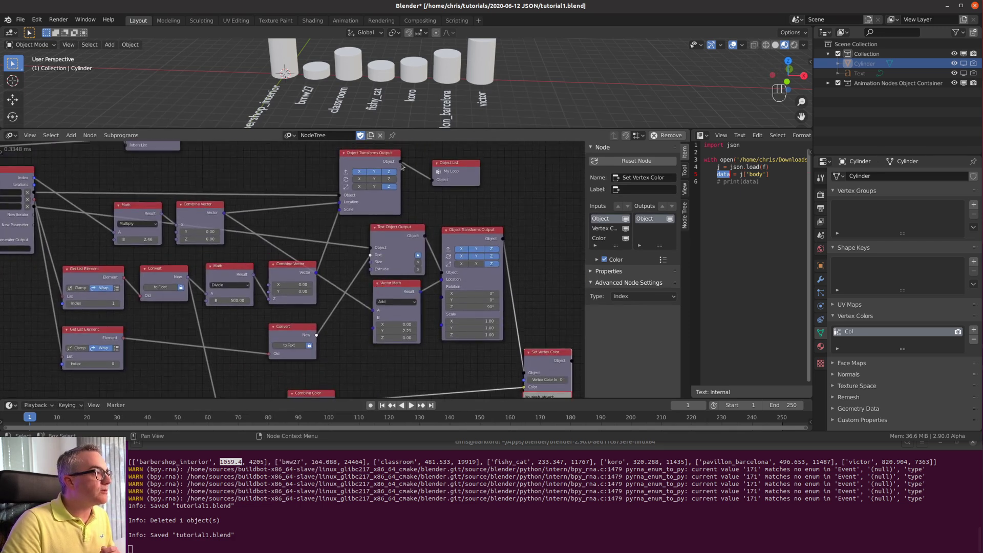
drag(401, 163, 543, 354)
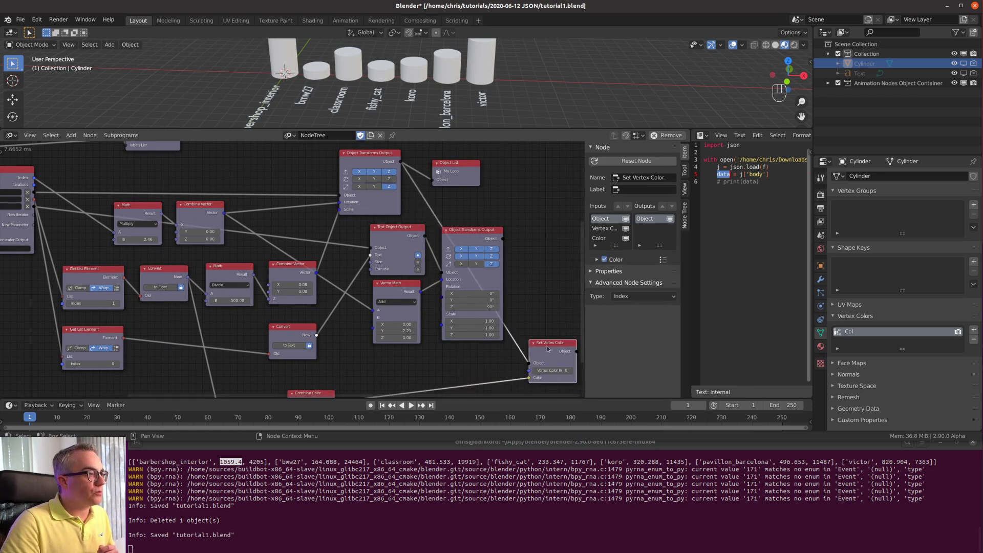
drag(554, 343, 566, 223)
middle_drag(490, 319, 440, 264)
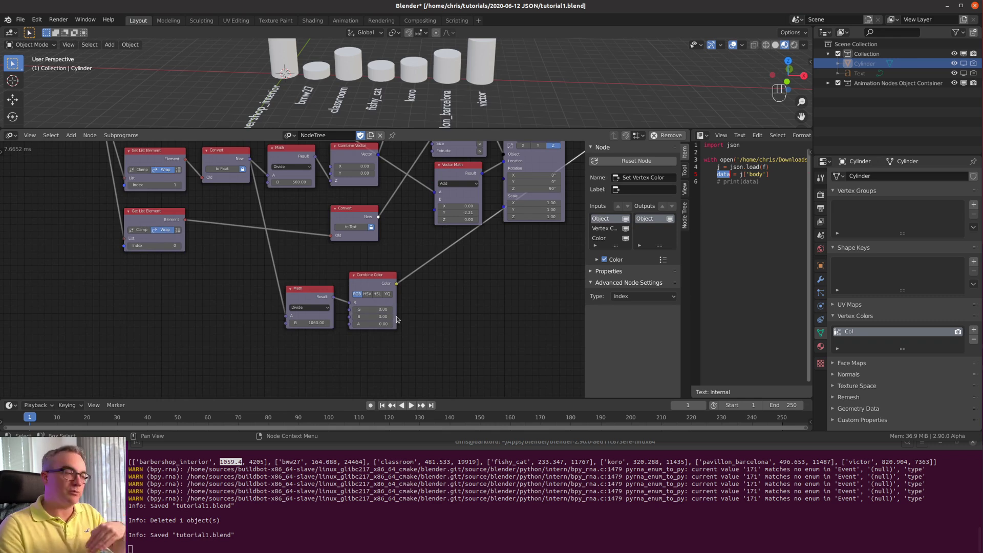
middle_drag(309, 257, 336, 358)
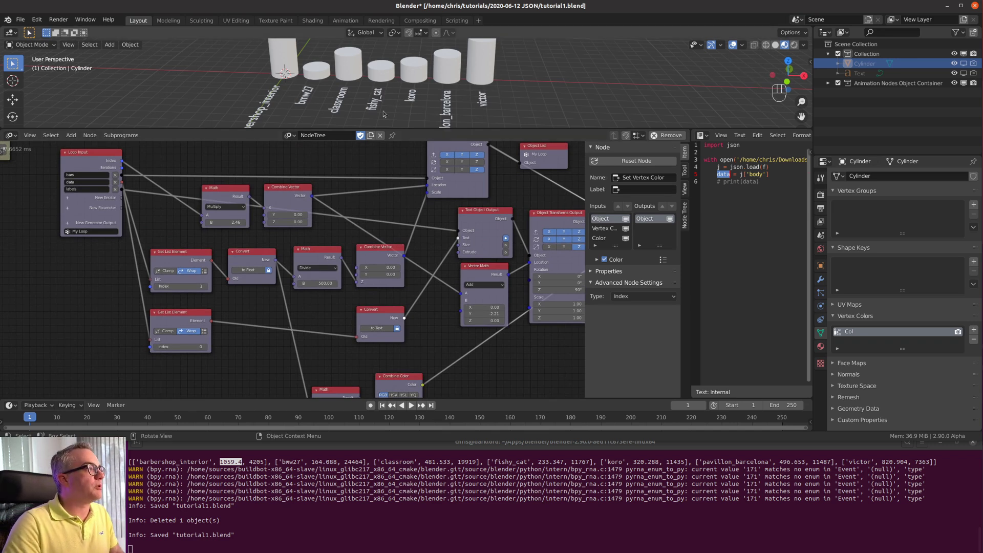
- Save the file and create a new material for the Cylinder in the Shading workspace
key(ctrl+s)
click(313, 21)
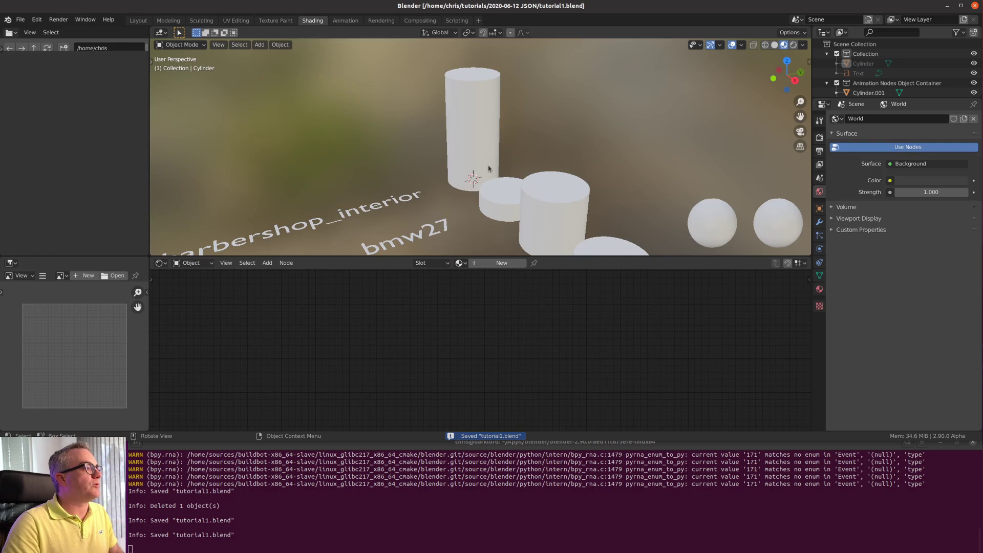
mouse_move(525, 159)
middle_down()
mouse_move(598, 216)
mouse_move(577, 156)
mouse_move(566, 303)
middle_up()
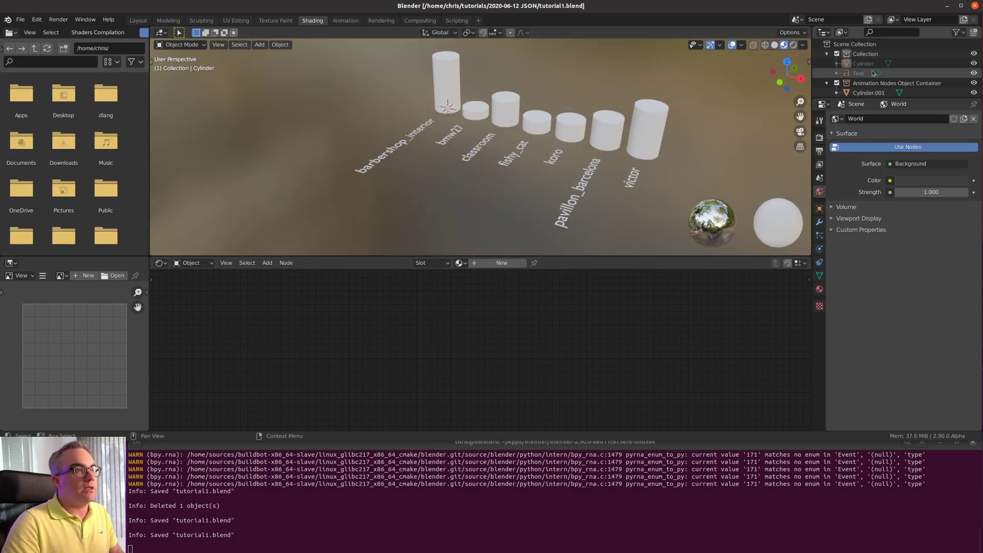
click(851, 63)
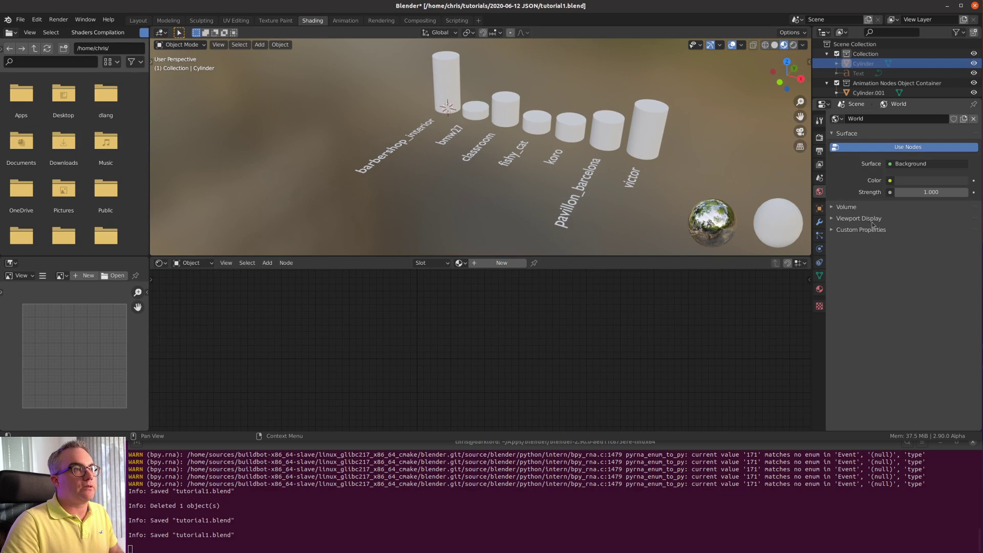
click(502, 263)
middle_drag(546, 373, 616, 423)
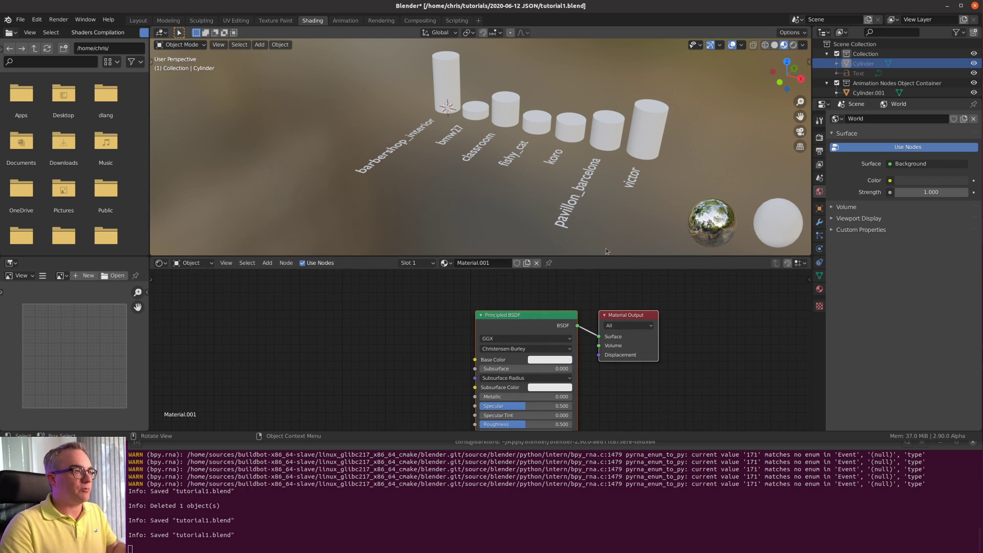
middle_drag(488, 313, 548, 284)
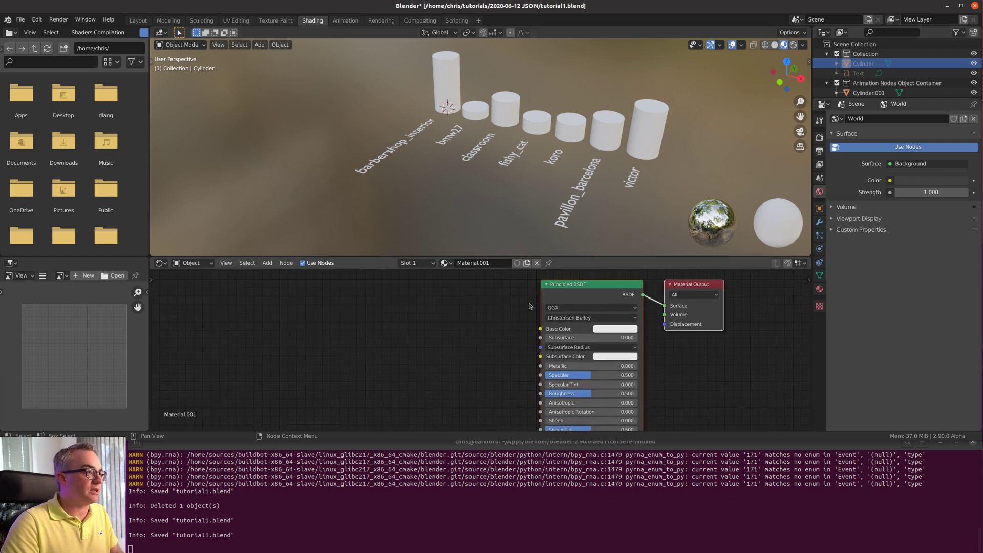
- Add a Vertex Color node set to Col and wire its Color into Principled BSDF Base Color
key(shift+a)
mouse_move(329, 274)
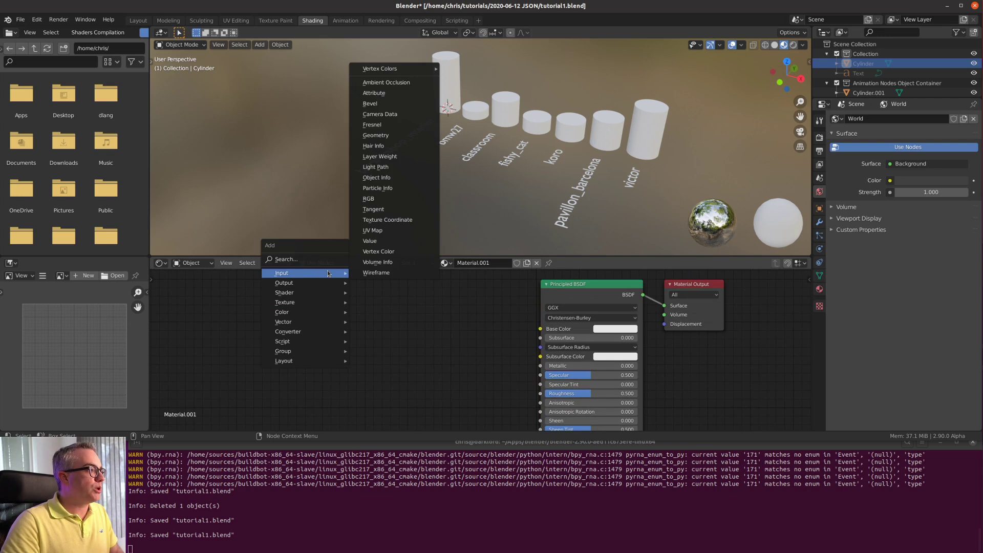
click(378, 251)
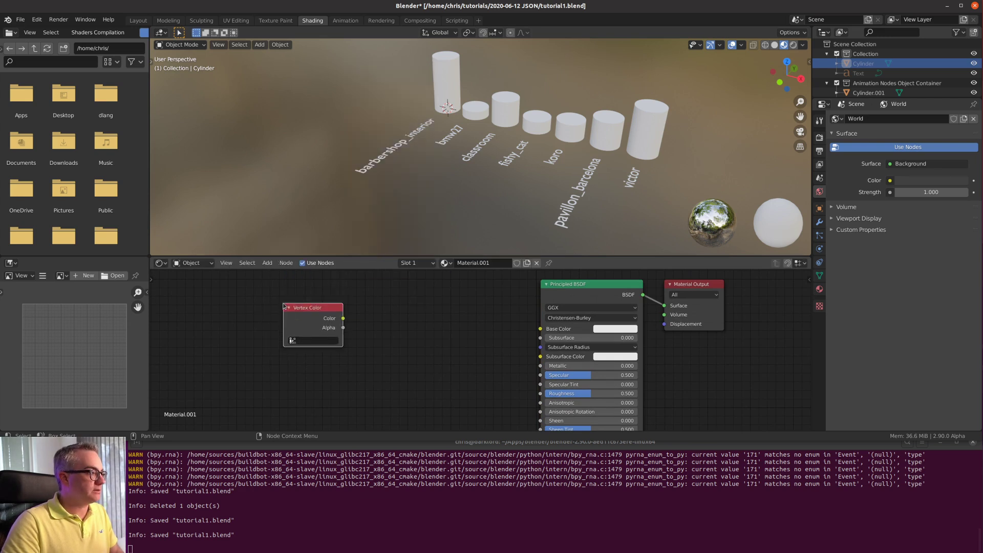
click(322, 341)
click(315, 353)
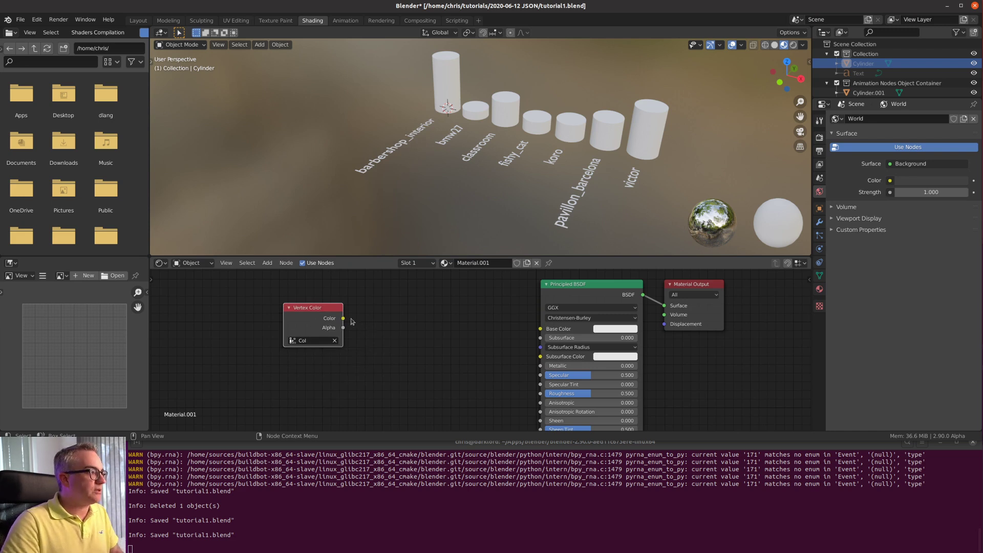
drag(351, 321, 541, 328)
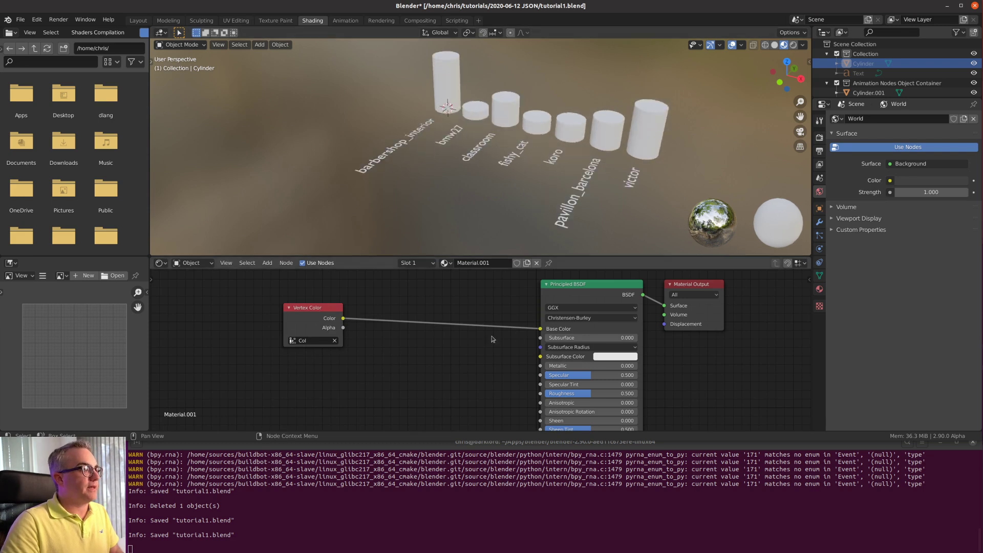
click(339, 307)
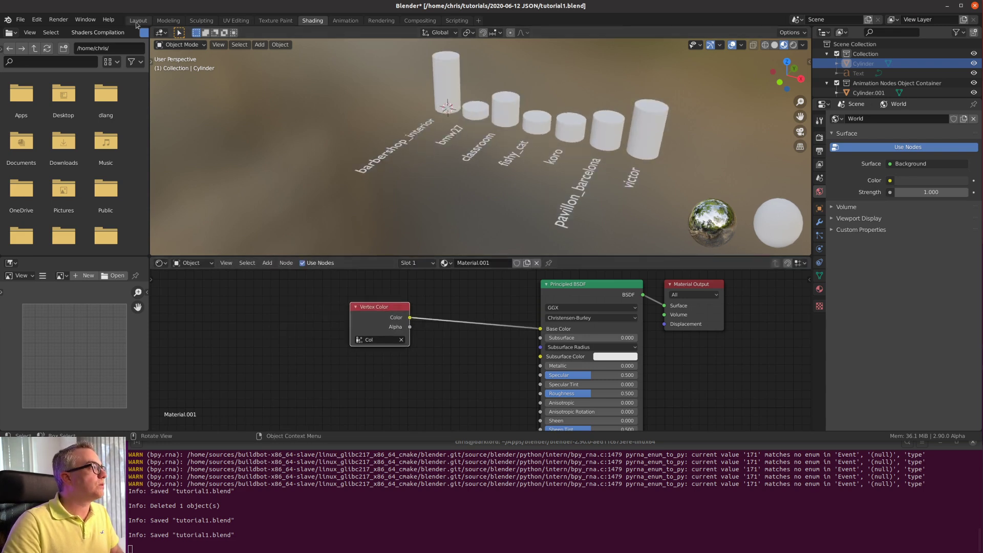
- In Layout, inspect the colour-setting nodes of the Animation Nodes tree and tidy Combine Color
click(138, 20)
scroll(290, 267, down, 4)
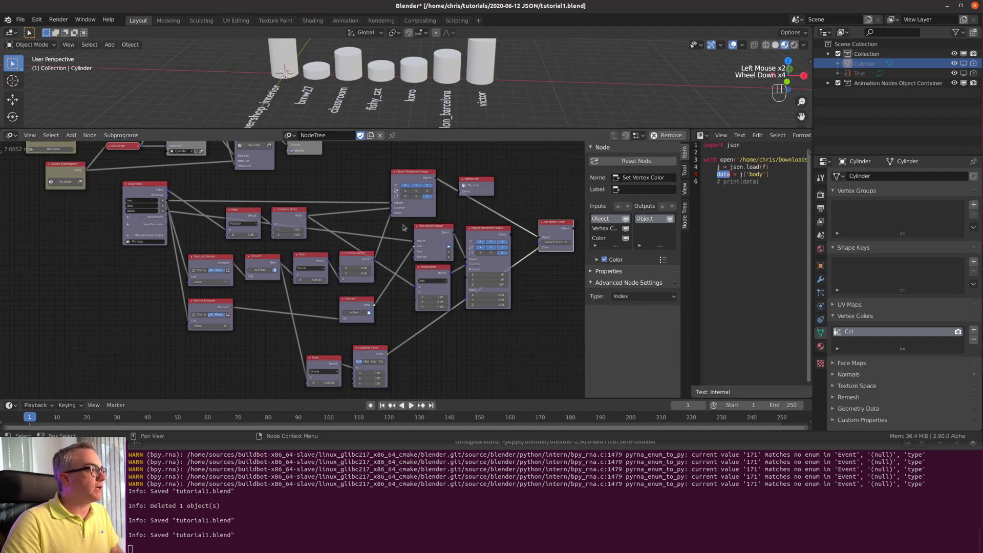
click(686, 221)
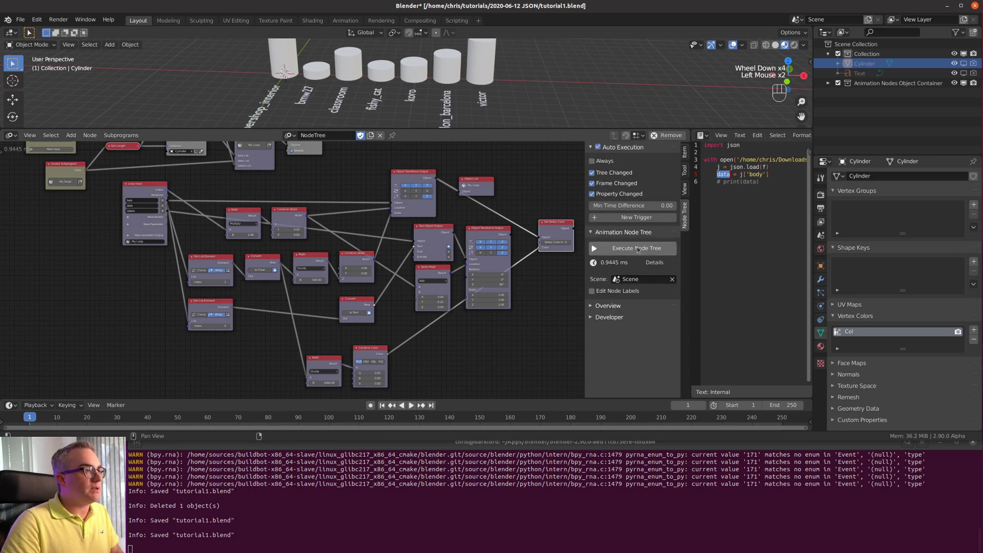
scroll(492, 311, up, 4)
middle_drag(493, 311, 439, 265)
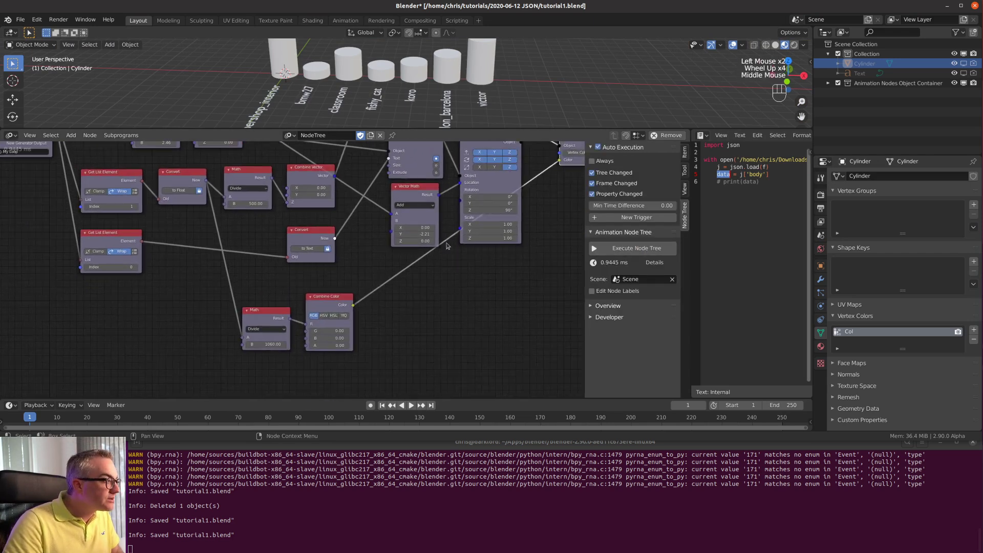
drag(334, 302, 355, 299)
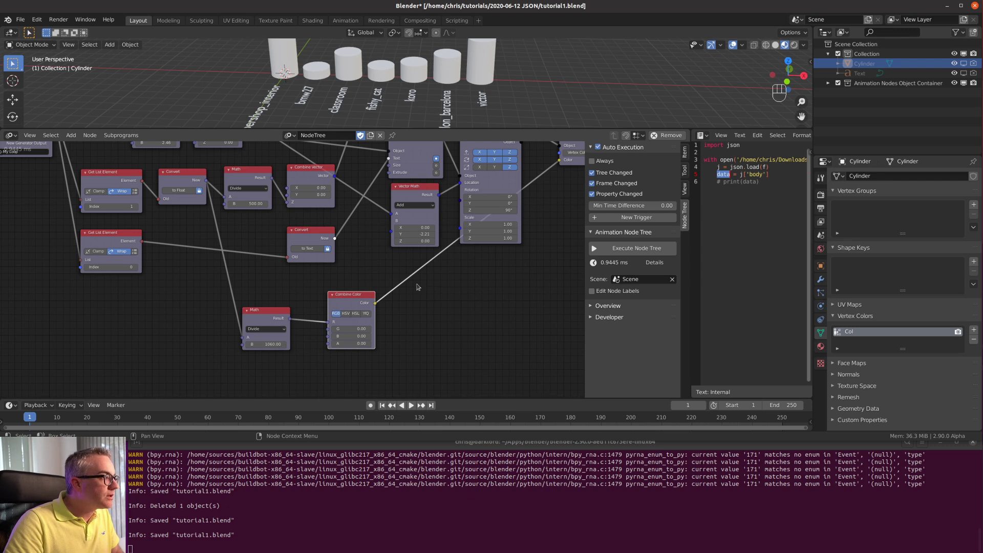
middle_drag(499, 276, 503, 336)
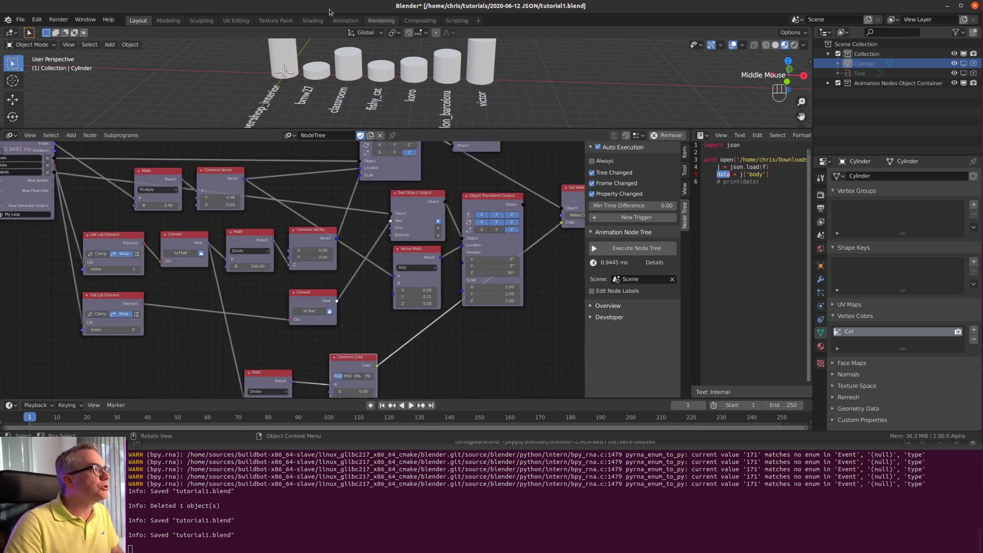
- Back in Shading, preview the bars in Rendered mode, then return to Material Preview
click(312, 21)
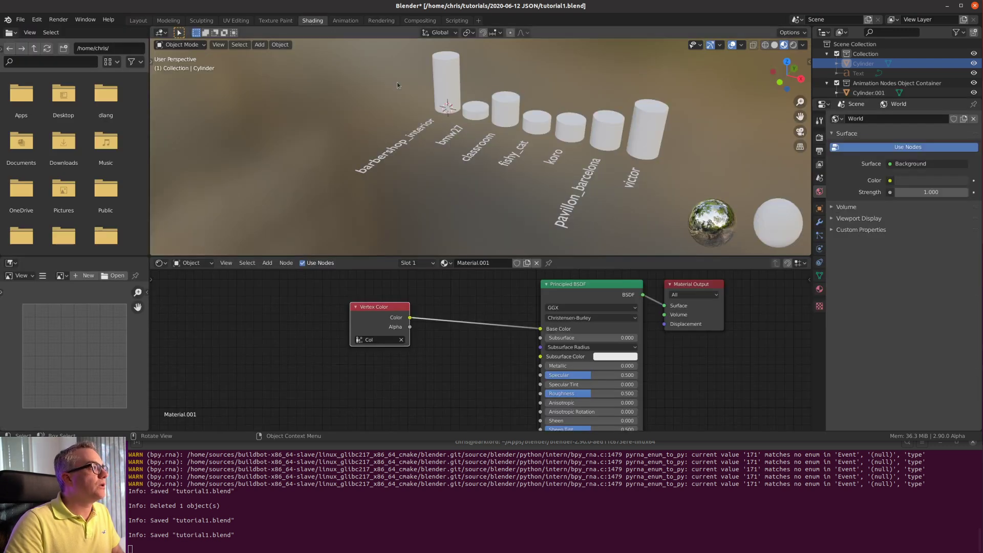
click(794, 45)
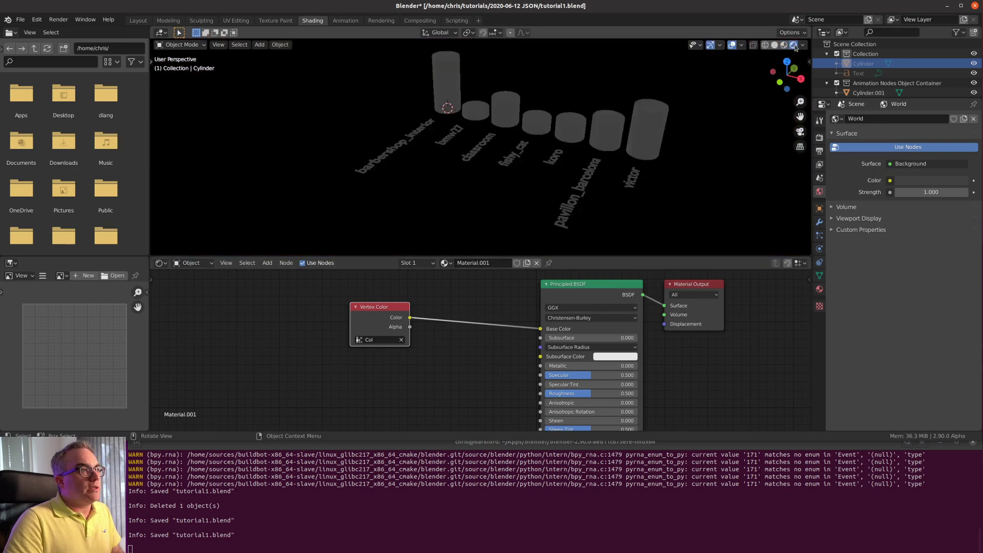
click(784, 45)
- Insert a Separate RGB node into the link between Vertex Color and Base Color
drag(373, 306, 262, 307)
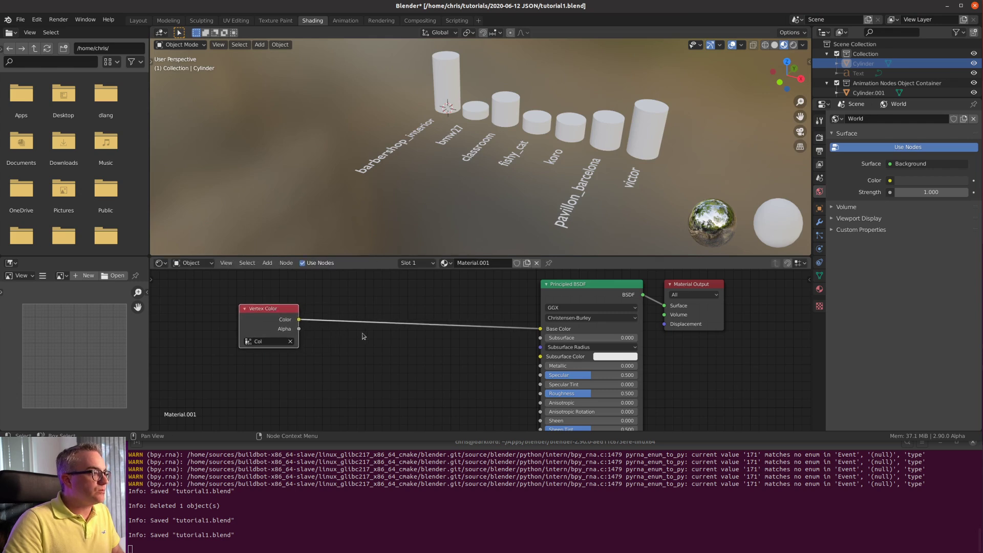
key(shift+a)
mouse_move(414, 347)
mouse_move(403, 402)
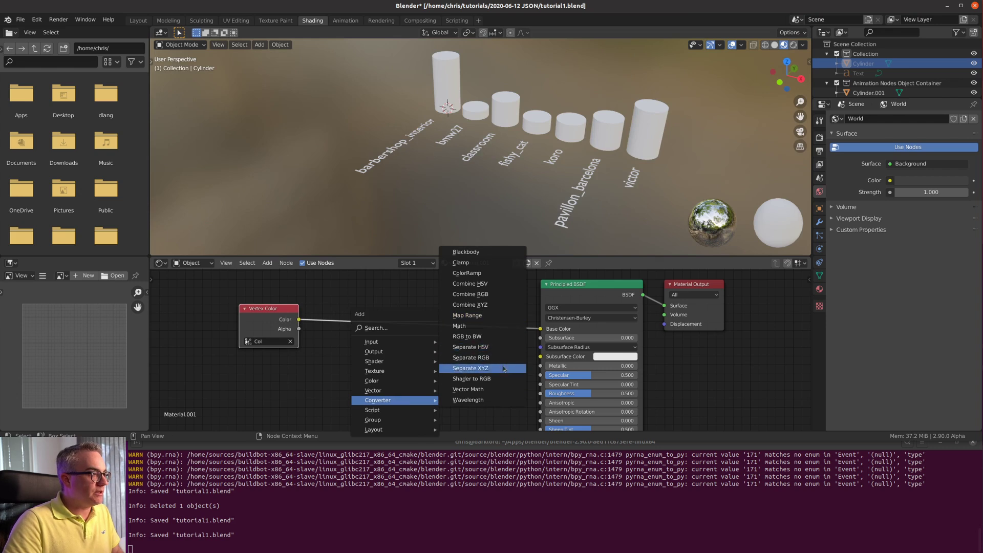
click(476, 358)
click(397, 319)
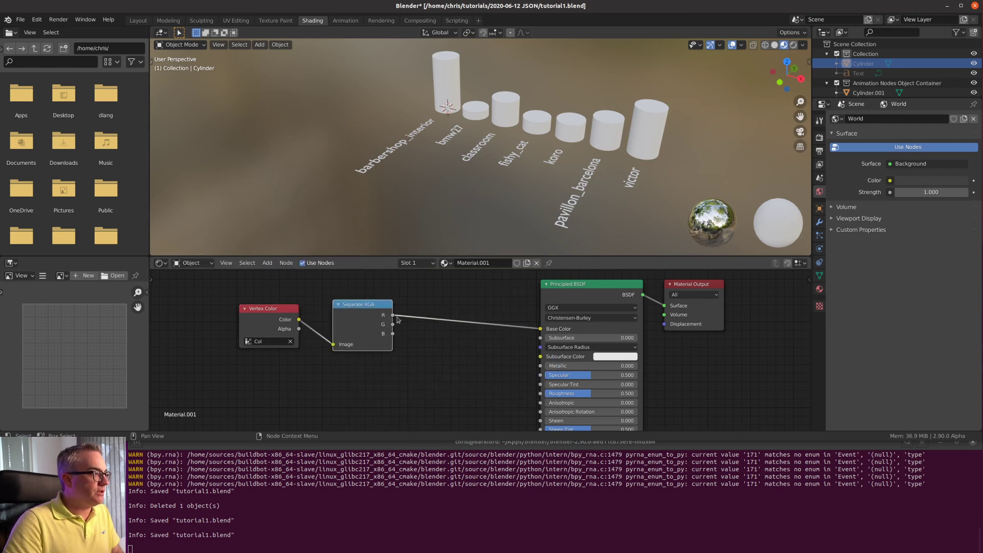
click(430, 329)
- Add a ColorRamp after the R output, feeding Base Color, with Ease interpolation
key(shift+a)
mouse_move(430, 338)
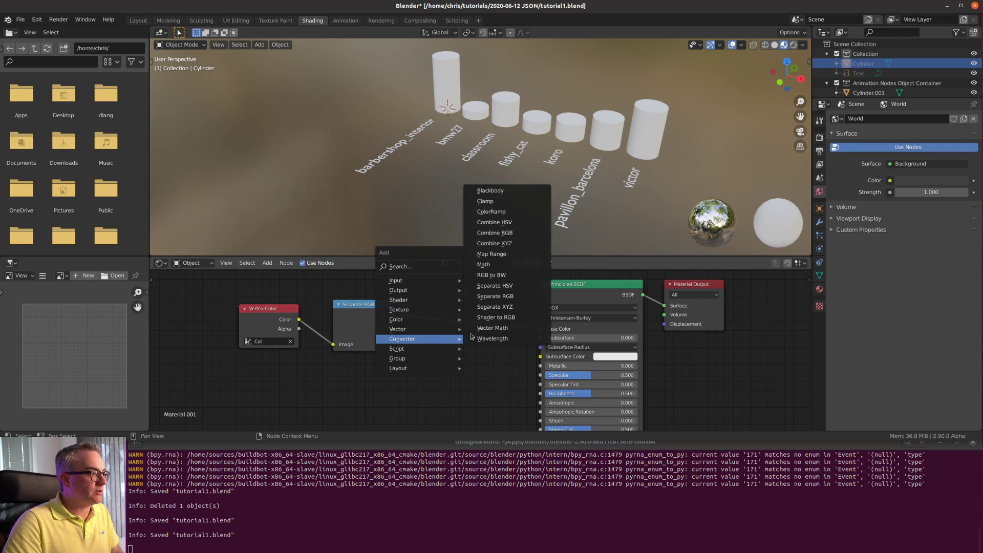
click(491, 211)
click(486, 299)
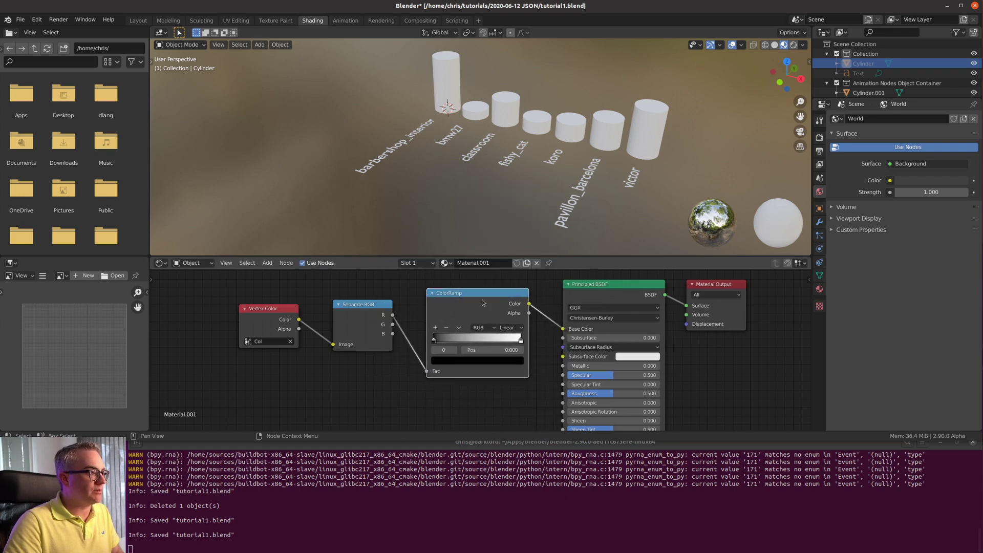
drag(486, 298, 491, 300)
click(515, 329)
click(521, 341)
drag(289, 310, 291, 313)
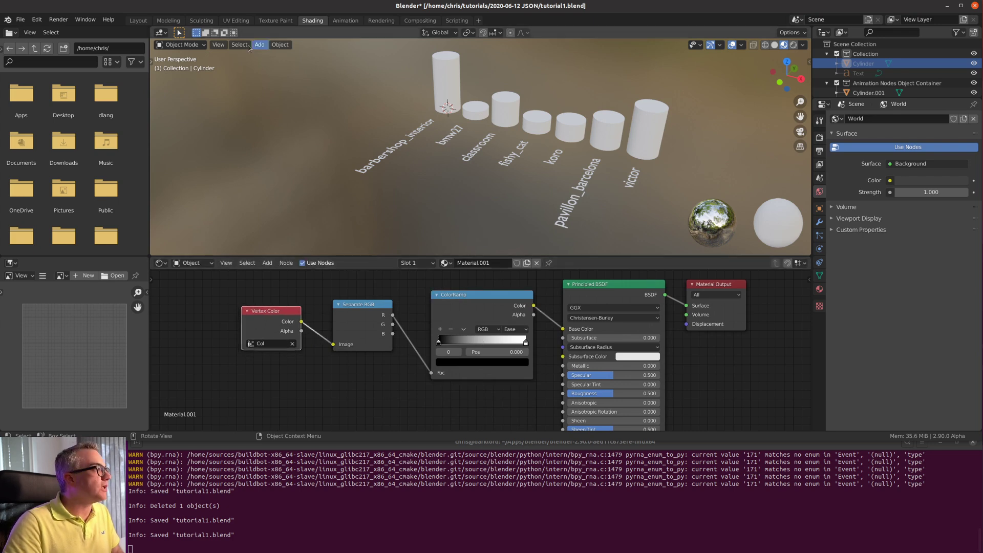
- In the Layout tree, toggle the Loop Input's Deep Copy option off and back on
click(138, 20)
scroll(280, 250, up, 2)
scroll(280, 250, down, 1)
middle_drag(128, 153, 242, 229)
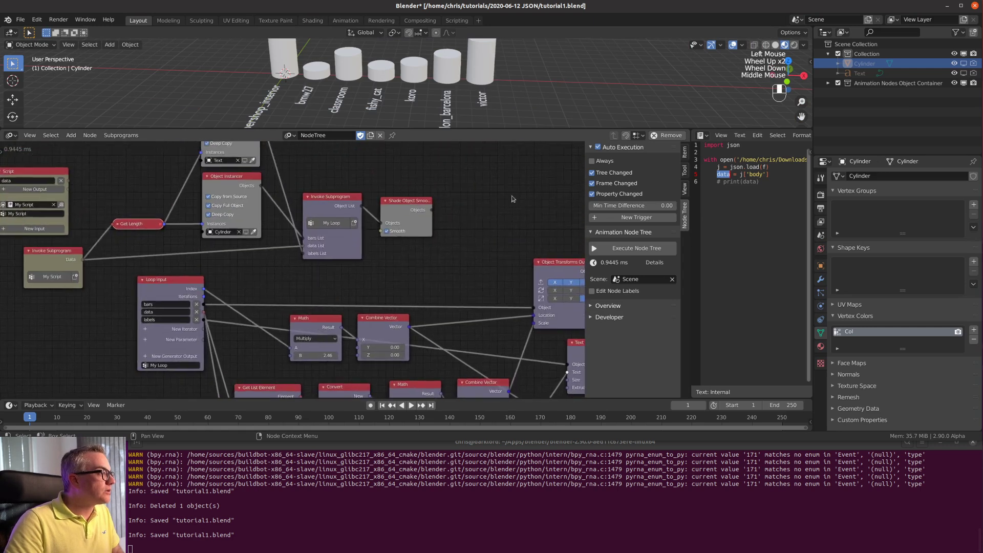
scroll(242, 228, up, 1)
click(217, 211)
click(217, 211)
- Execute the node tree so bars show black-to-white shades, then return to the Shading workspace
click(637, 249)
scroll(455, 272, down, 9)
middle_drag(507, 230, 441, 207)
scroll(283, 295, up, 4)
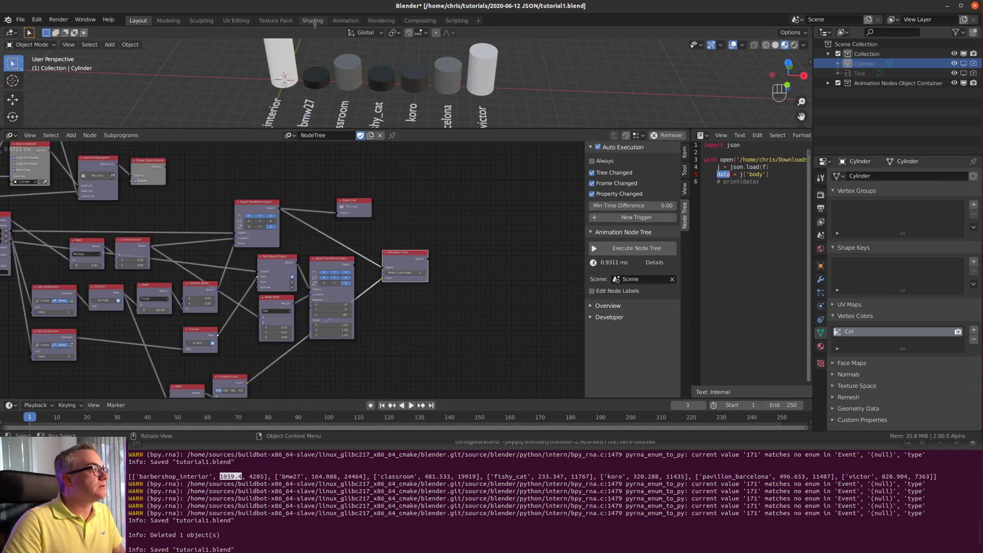
click(313, 21)
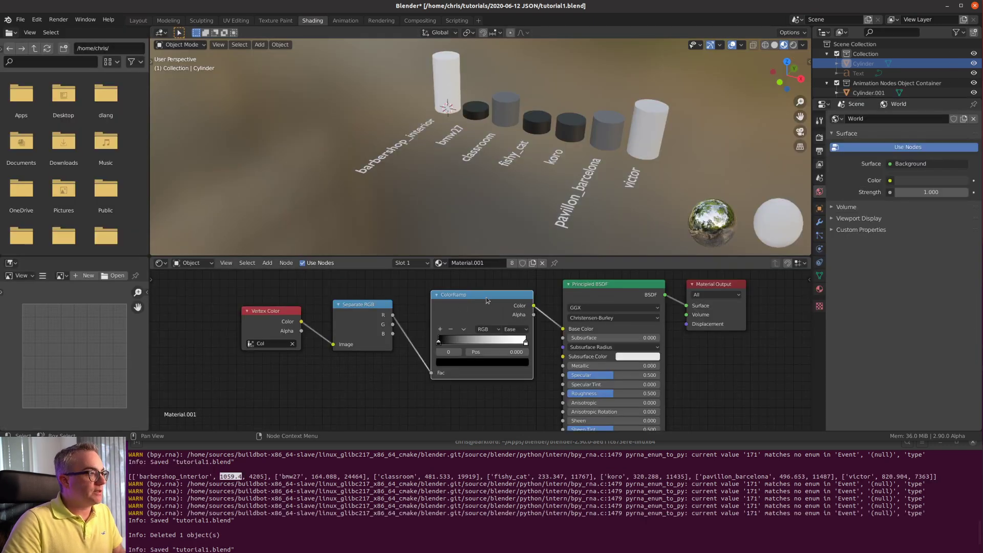
scroll(487, 303, up, 2)
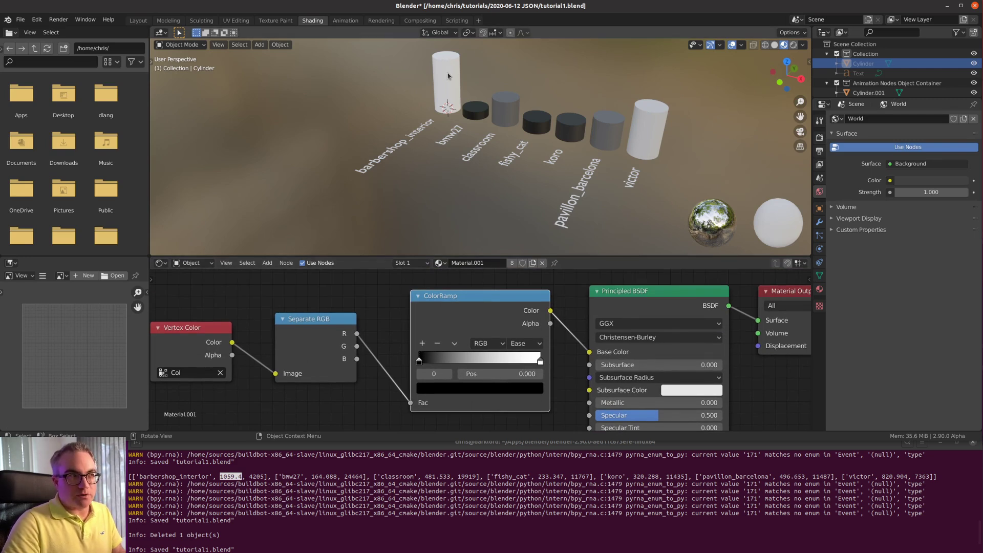
click(449, 373)
click(453, 393)
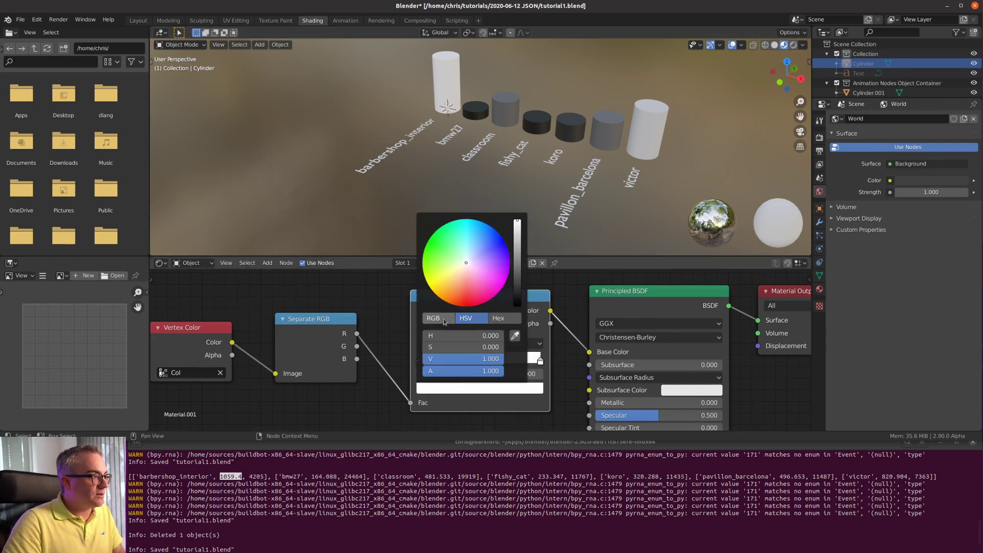
drag(464, 347, 425, 358)
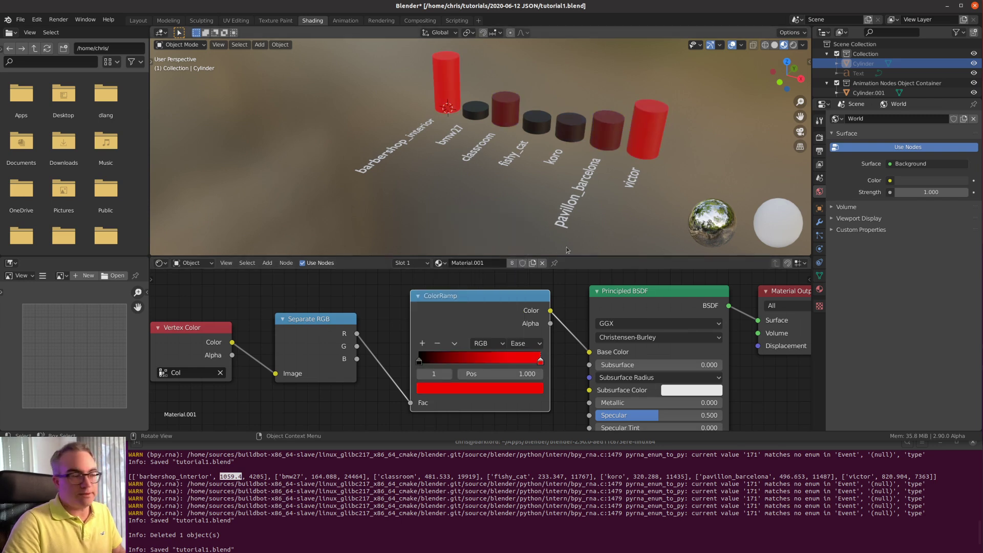
click(420, 362)
click(453, 391)
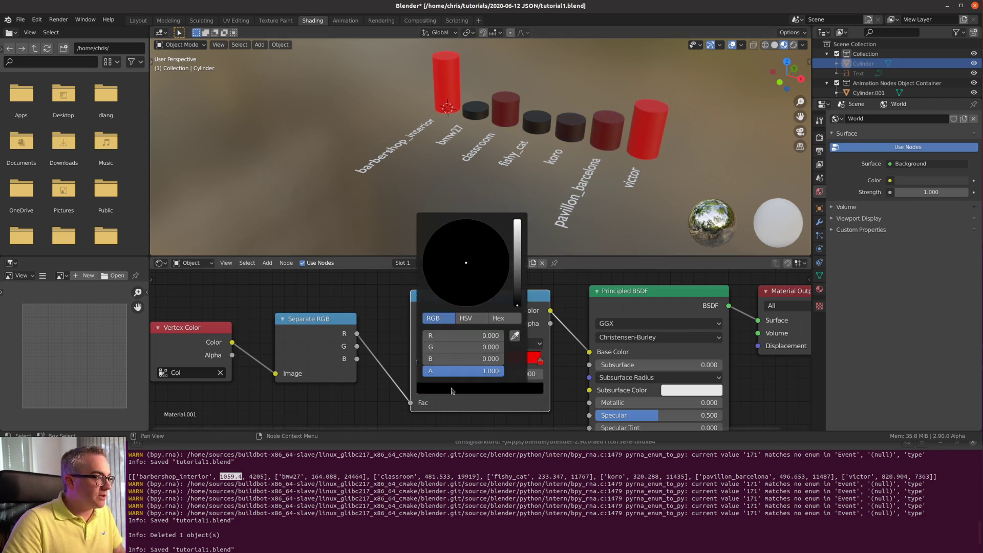
drag(440, 346, 504, 347)
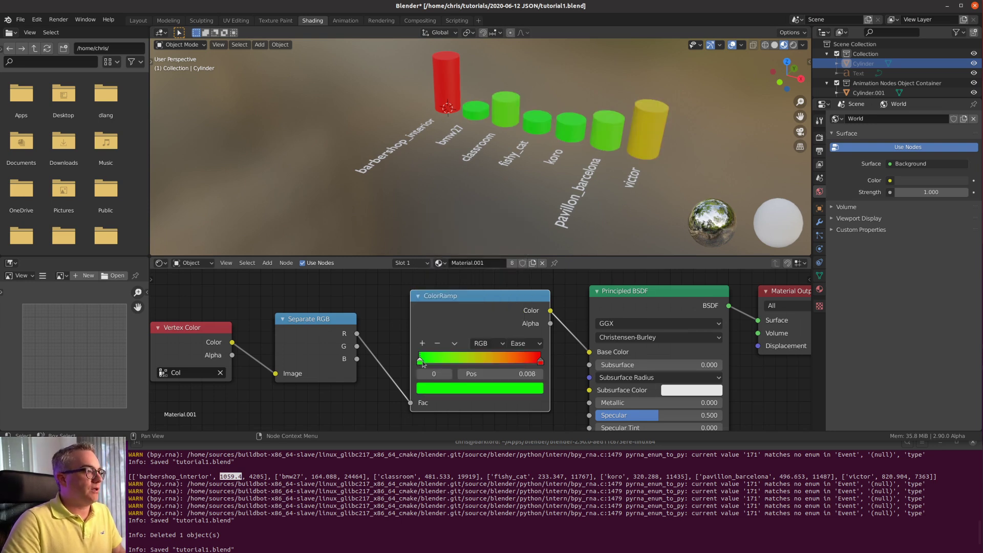
click(540, 362)
drag(540, 362, 449, 364)
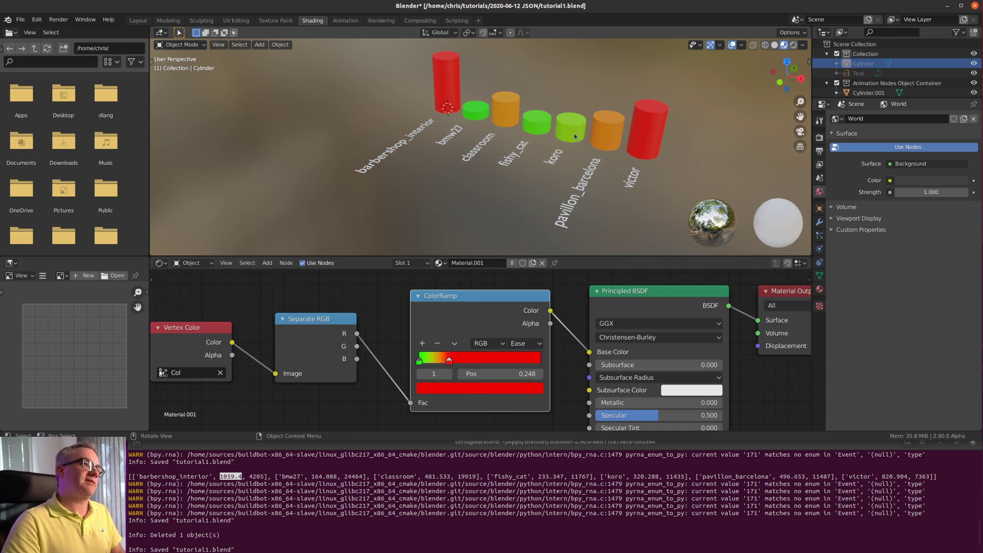
middle_drag(601, 147, 445, 77)
middle_drag(449, 125, 681, 220)
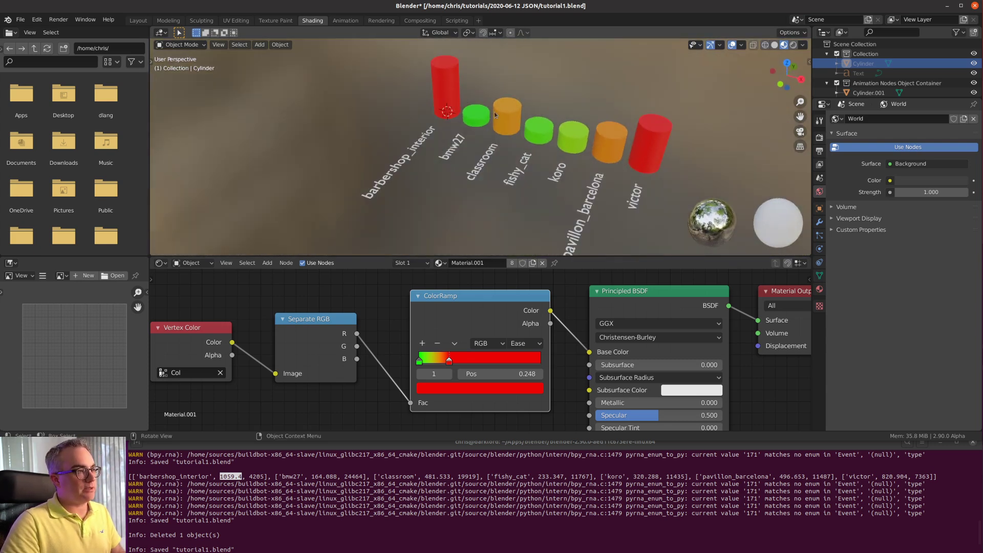
middle_drag(662, 177, 553, 181)
middle_drag(480, 125, 568, 166)
- Save the project as tutorial2.blend and switch back to the Open Data browser page
key(ctrl+s)
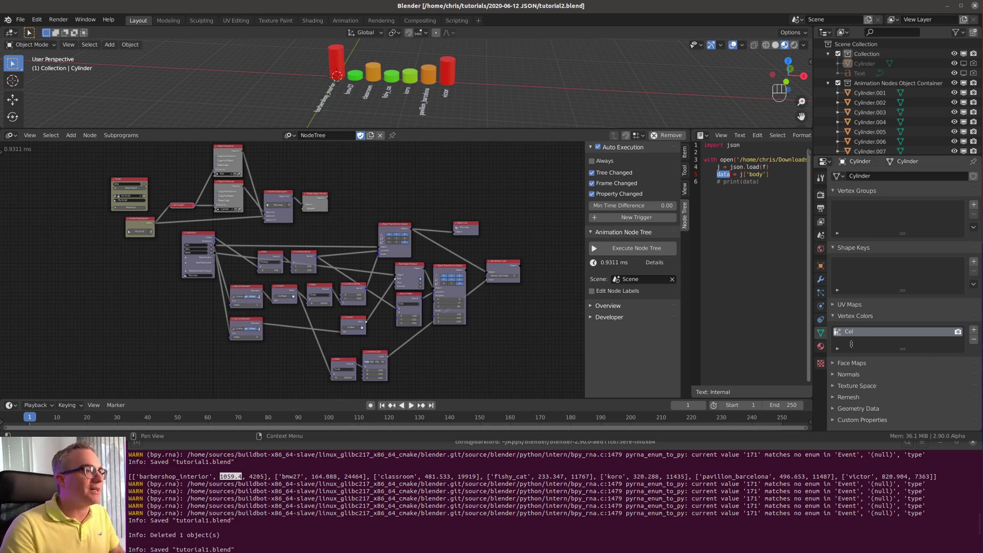
key(alt+Tab)
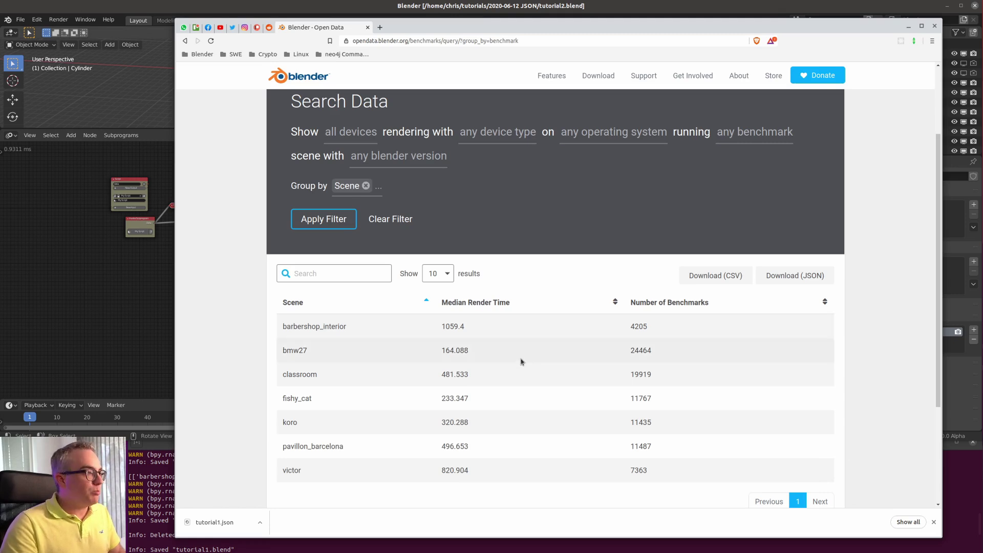
- Replace the Scene grouping with Device Name grouping in the results table
click(366, 186)
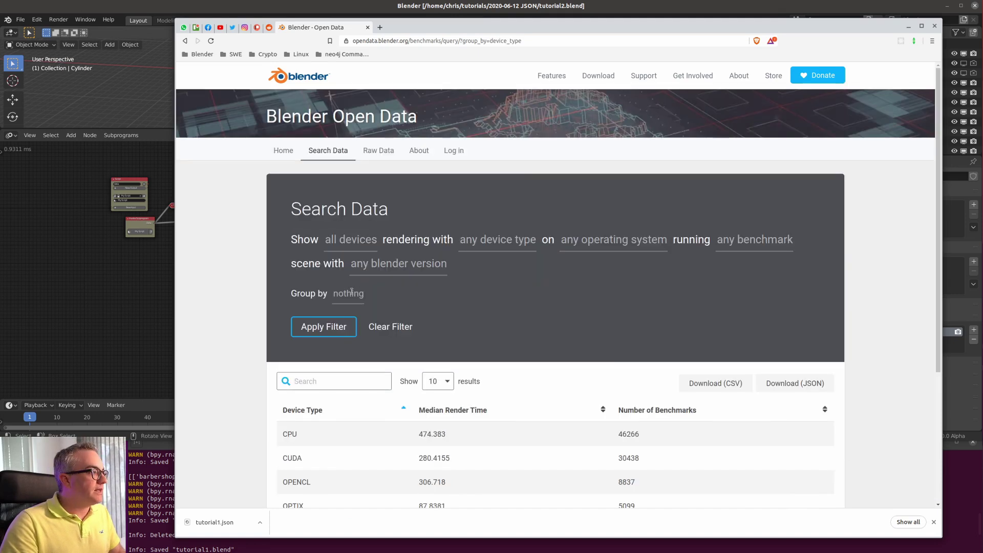
click(369, 293)
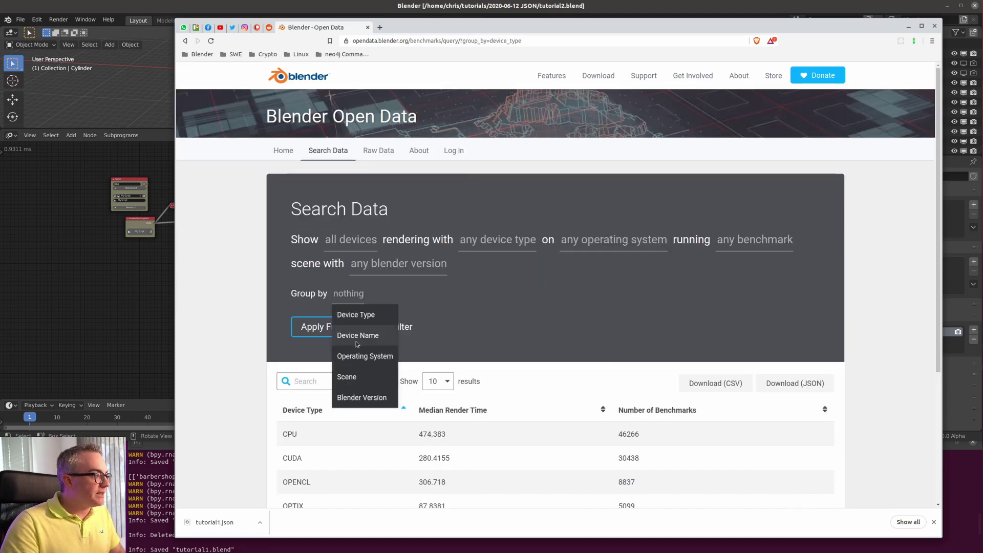
click(361, 334)
click(325, 326)
scroll(667, 310, down, 3)
scroll(668, 311, down, 2)
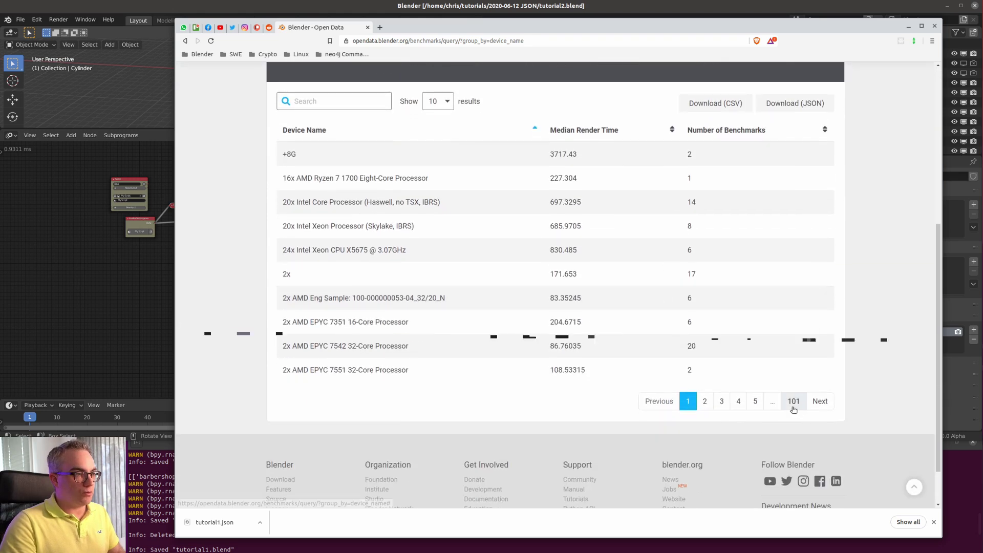
scroll(793, 409, up, 5)
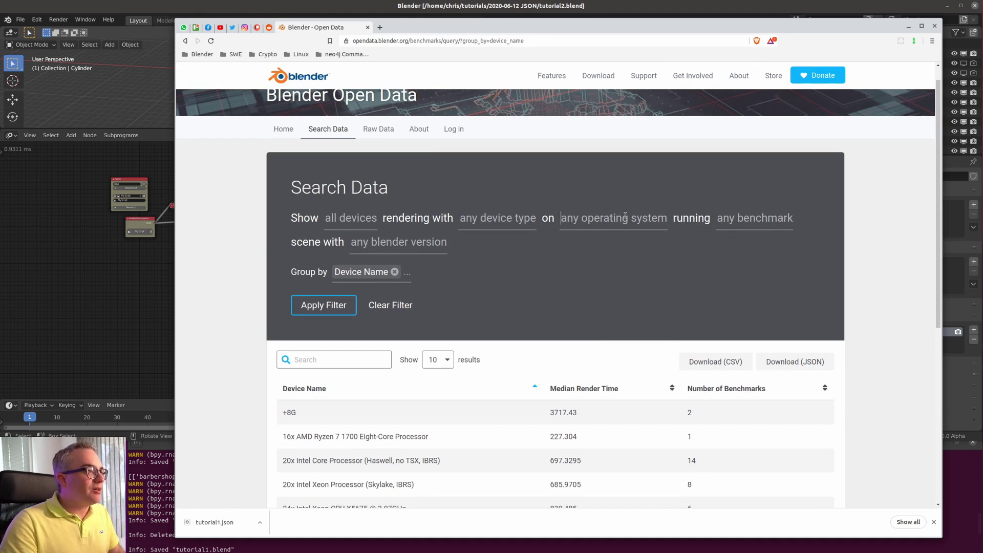
- Filter the results to Linux and the classroom benchmark and apply the filter
click(625, 215)
click(576, 259)
click(734, 223)
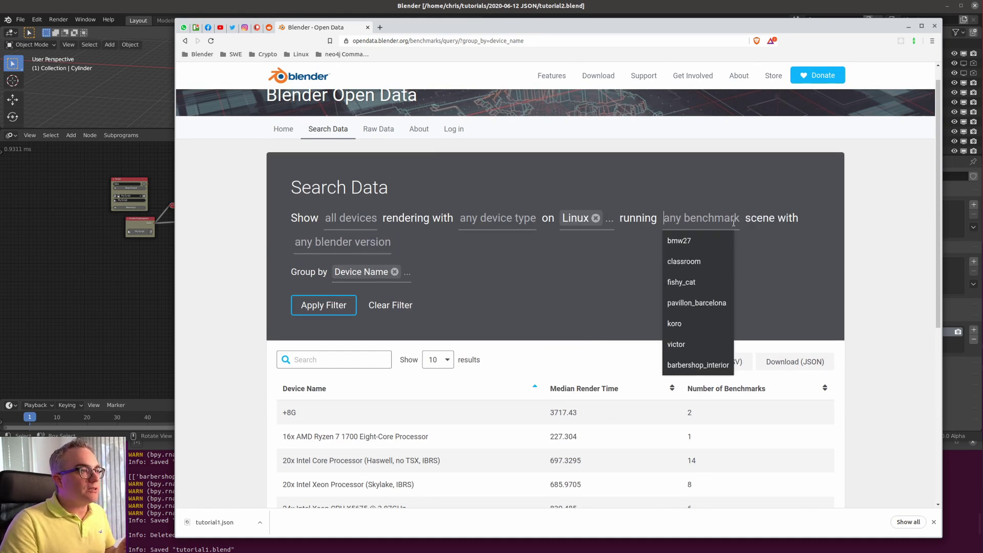
click(314, 243)
click(707, 220)
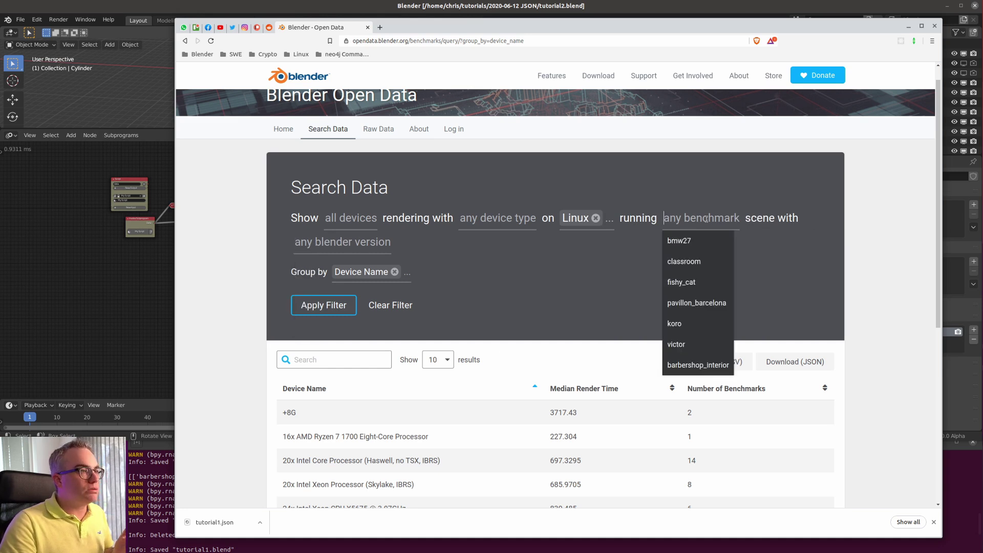
click(703, 266)
click(334, 303)
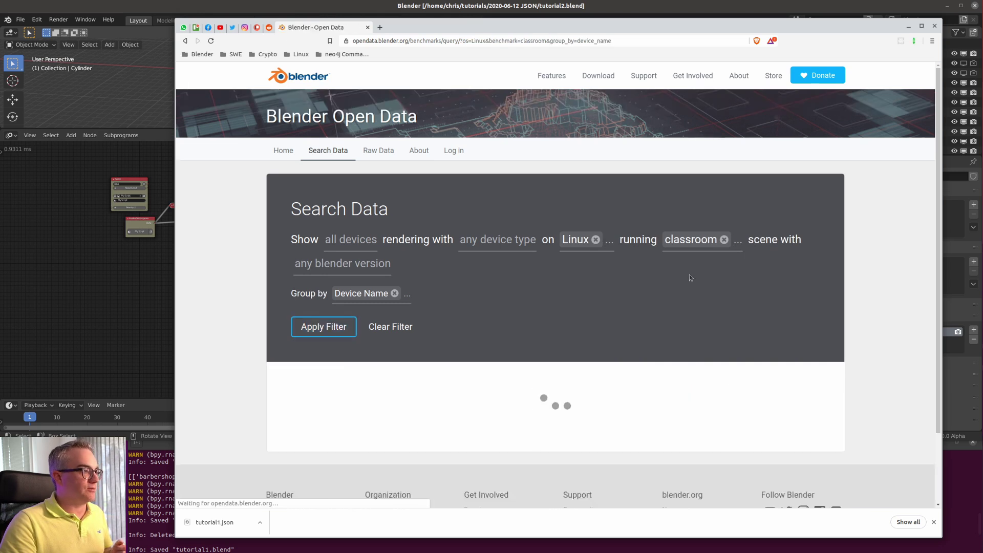
scroll(797, 287, down, 3)
scroll(797, 287, down, 1)
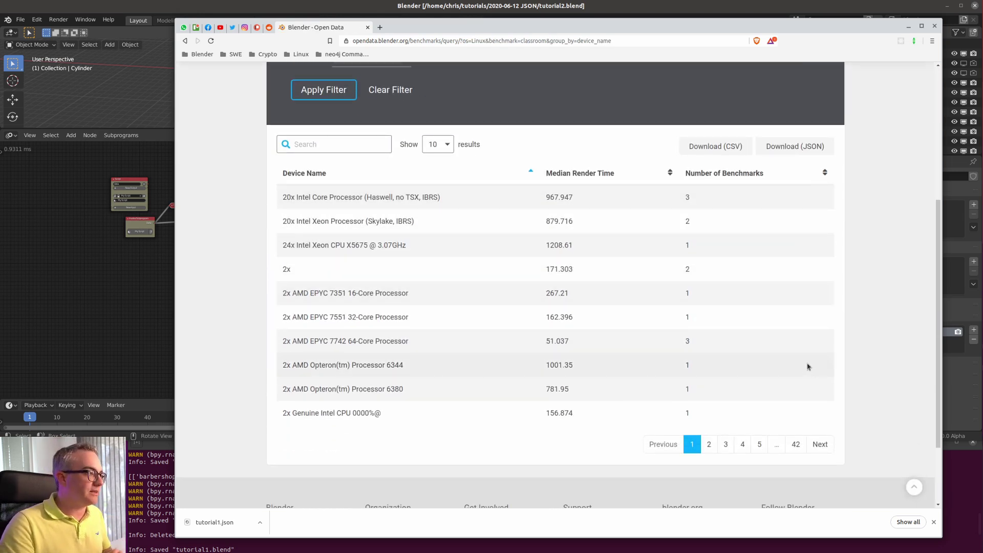
- Download the results as JSON named tutorial1b to Downloads, then minimize Chrome
click(795, 146)
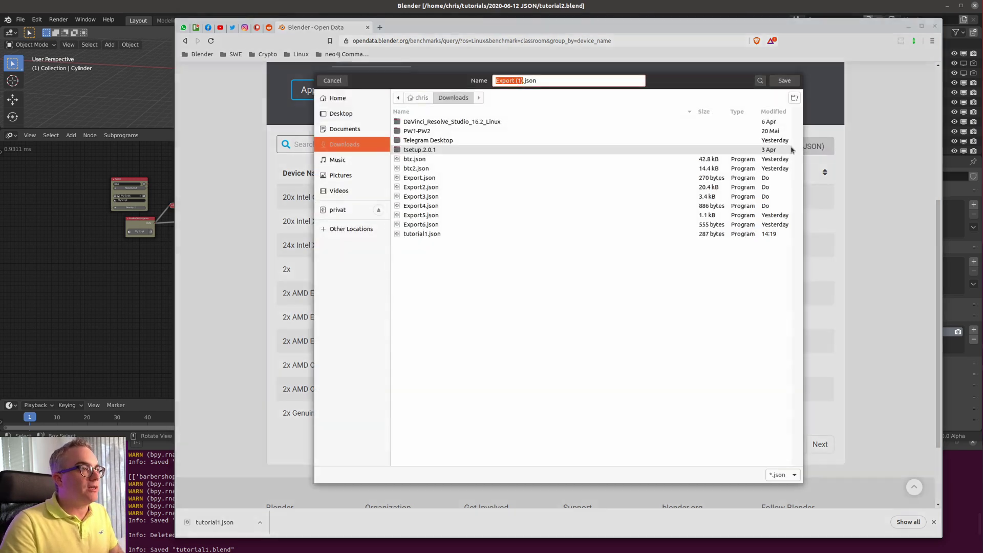
text(tutorial)
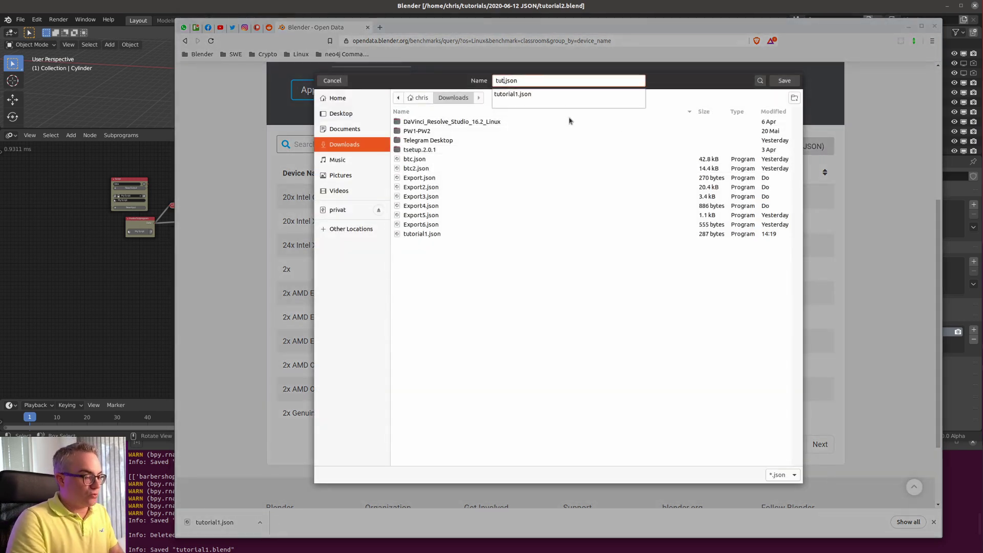
text(1b)
click(784, 81)
click(908, 26)
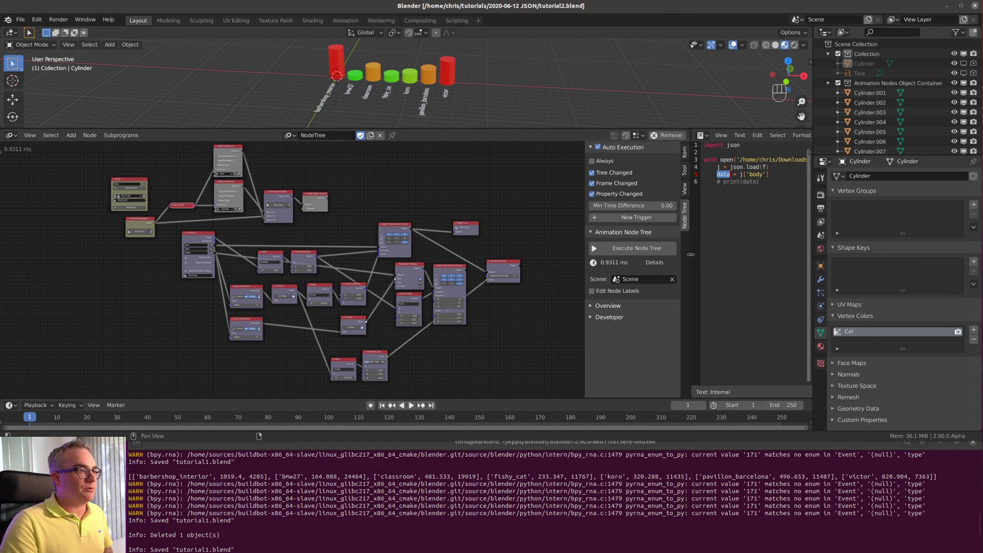
- Change the script's data path from tutorial1.json to tutorial1b.json, save the file, and restore the node editor layout
drag(688, 254, 453, 267)
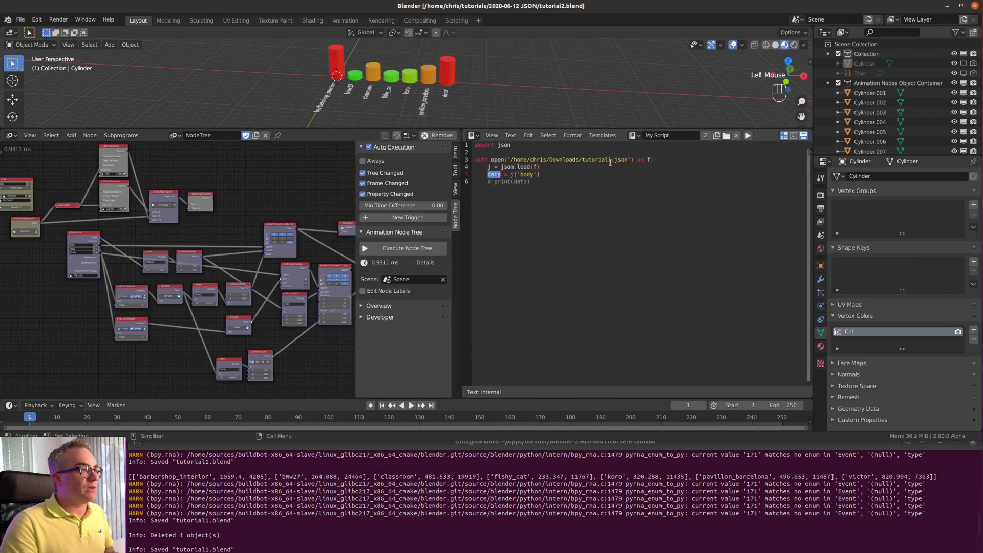
click(611, 160)
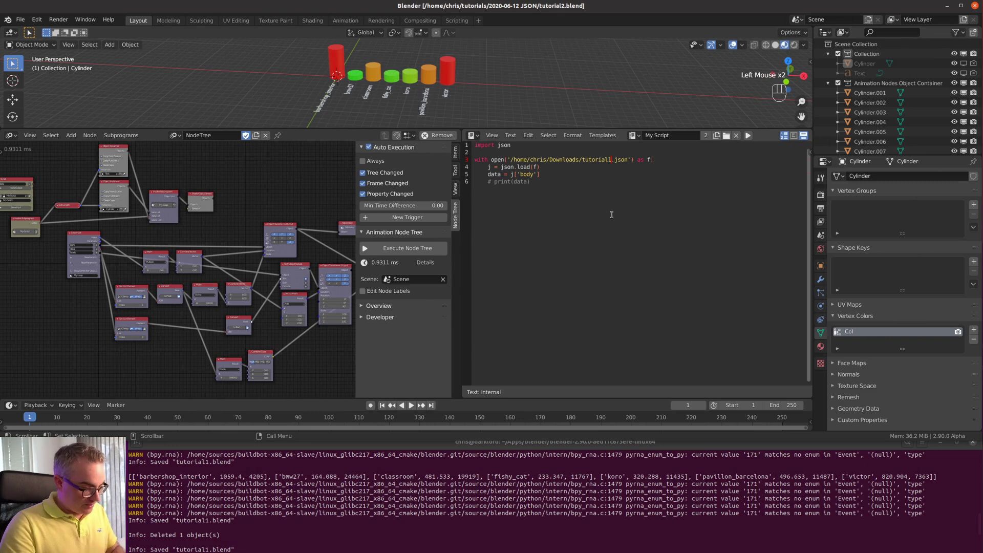
text(b)
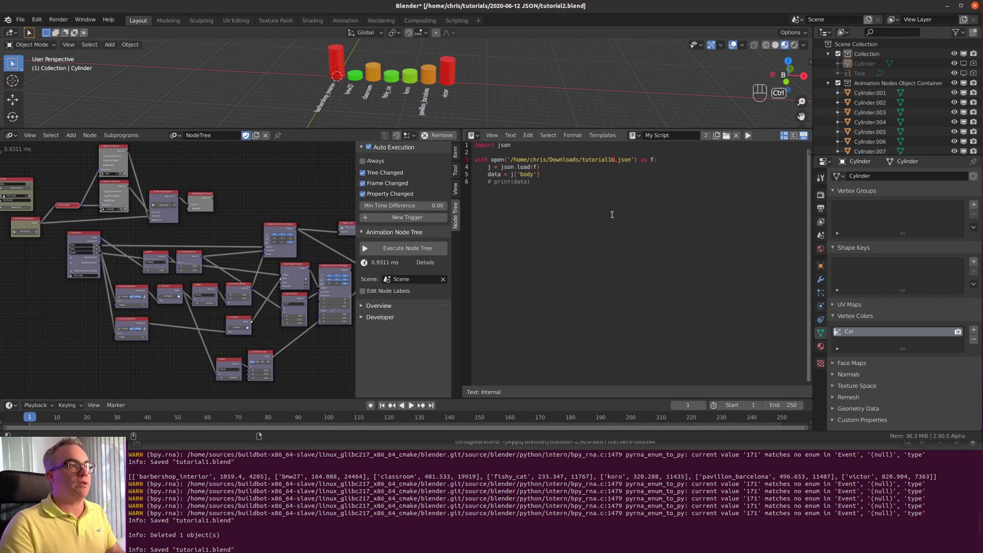
key(ctrl+s)
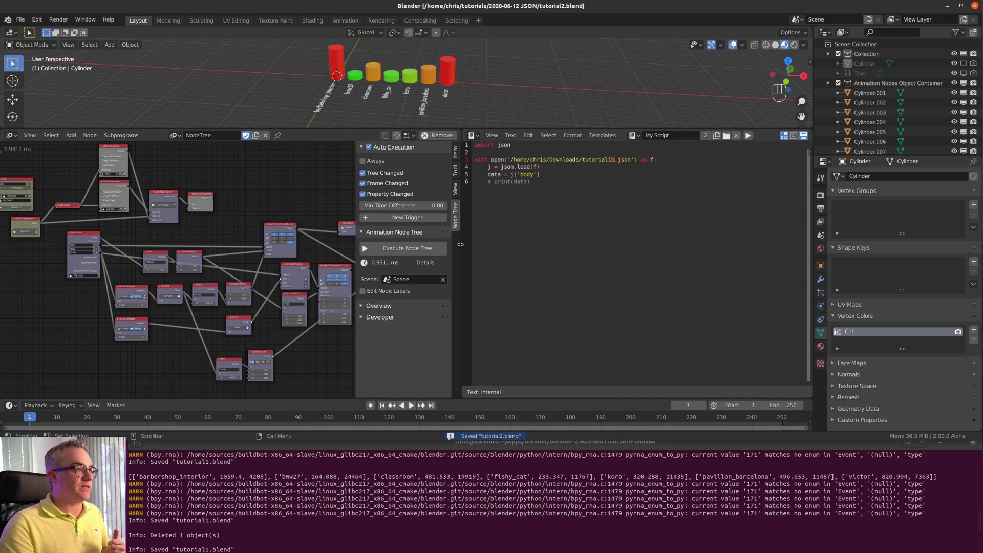
drag(462, 246, 735, 257)
scroll(573, 271, down, 4)
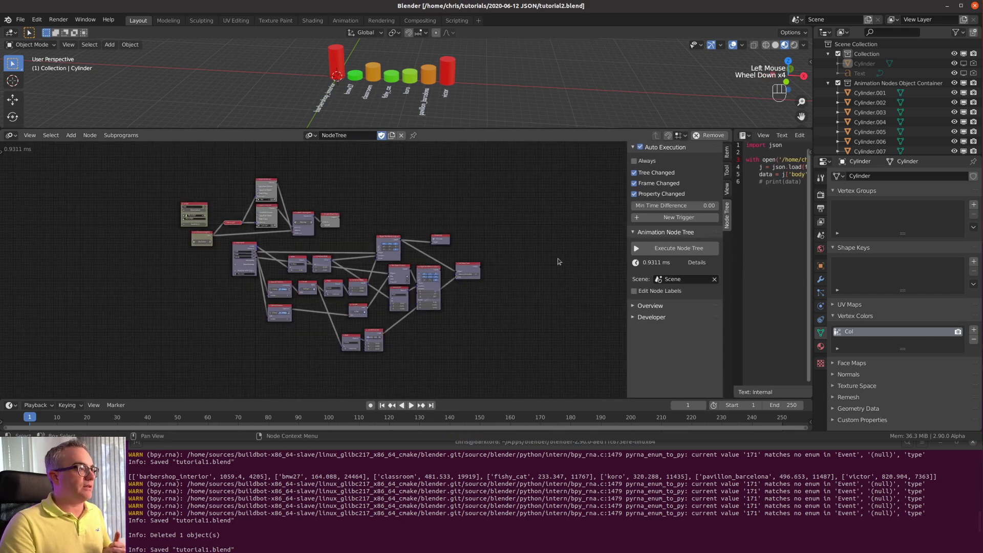
- Regenerate the chart from the new data and survey the long row of device bars from several angles
click(676, 250)
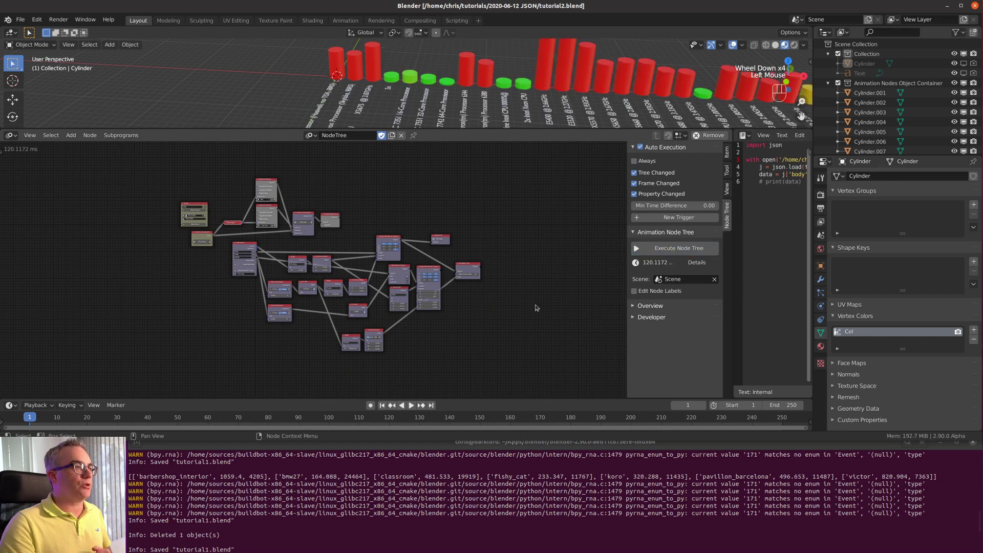
scroll(547, 78, down, 18)
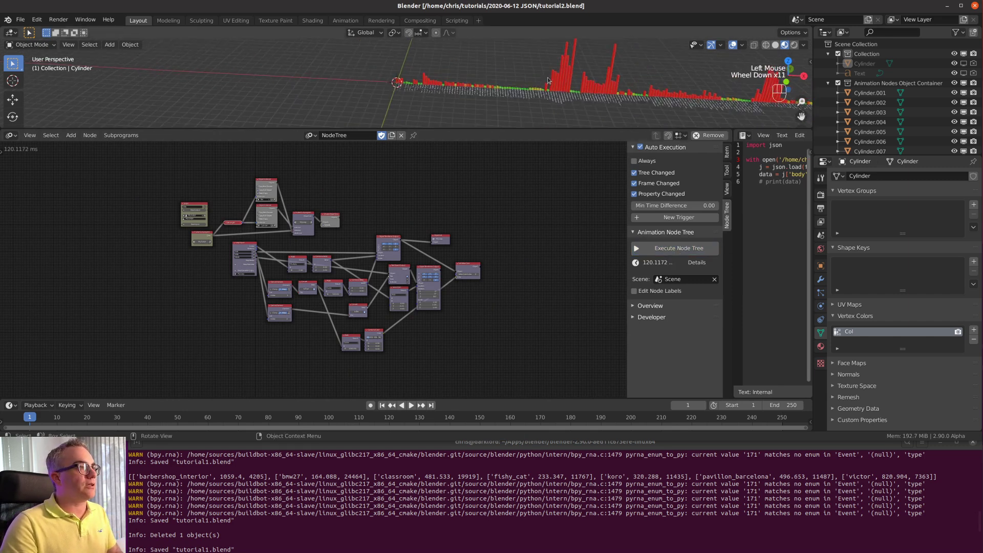
scroll(548, 82, up, 5)
scroll(548, 82, up, 2)
shift+middle_drag(548, 82, 318, 84)
scroll(380, 73, up, 5)
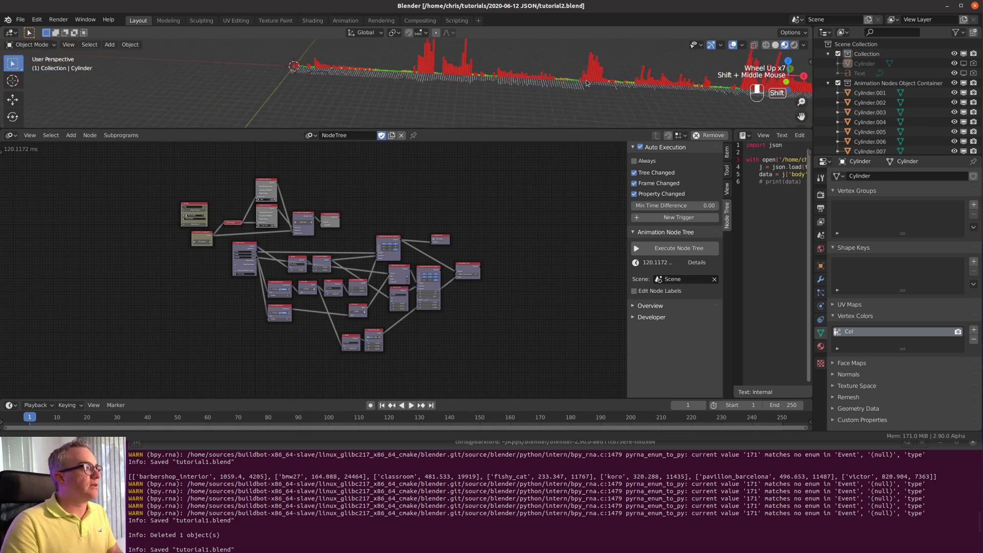
shift+middle_drag(414, 61, 420, 68)
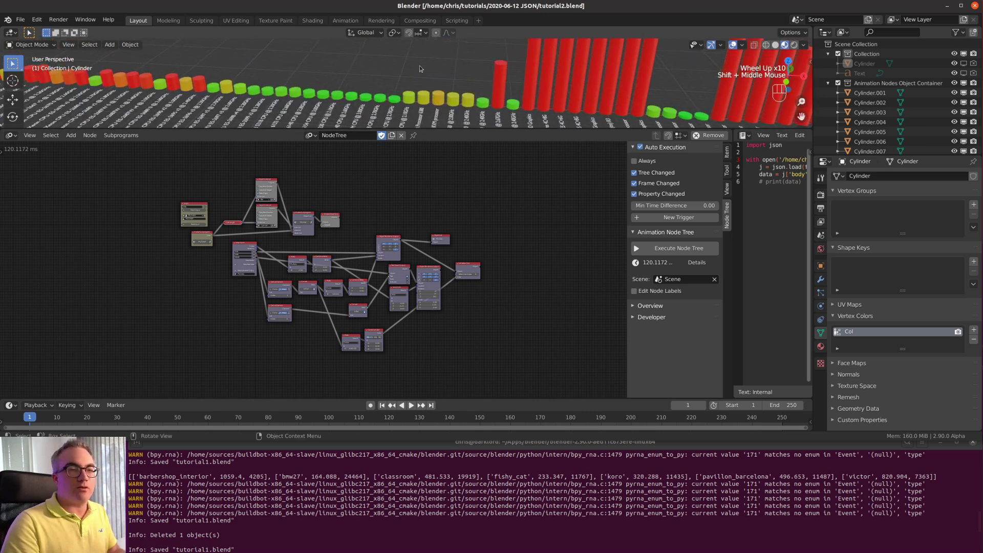
scroll(418, 101, down, 3)
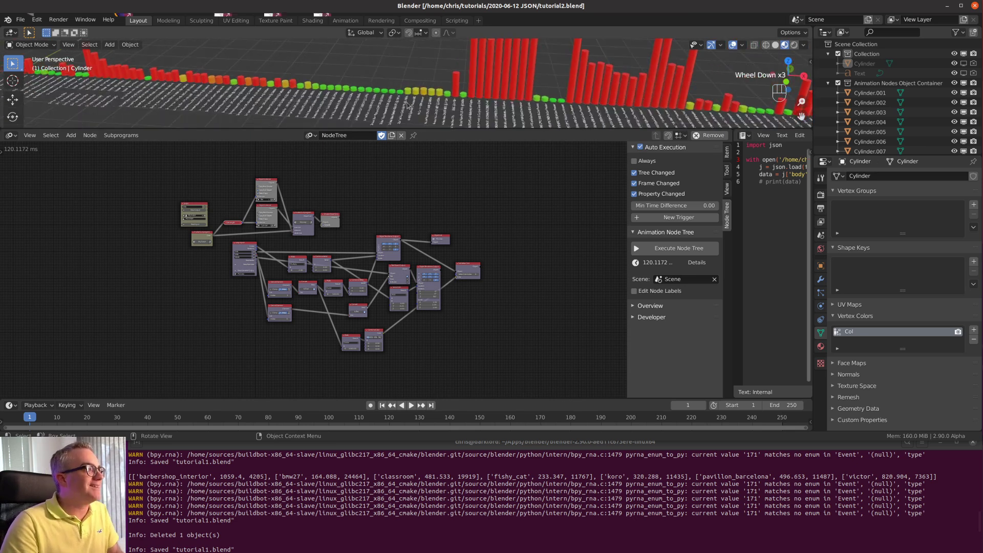
middle_drag(336, 83, 517, 86)
- Zoom the node editor onto the Divide-by-1060 Math node and the Combine Color node
scroll(657, 97, up, 6)
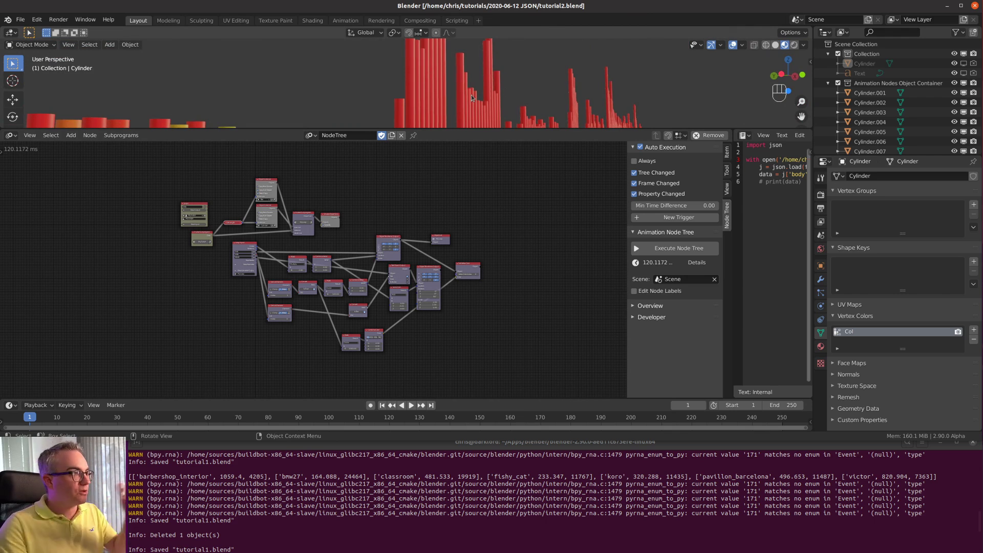
scroll(471, 96, down, 7)
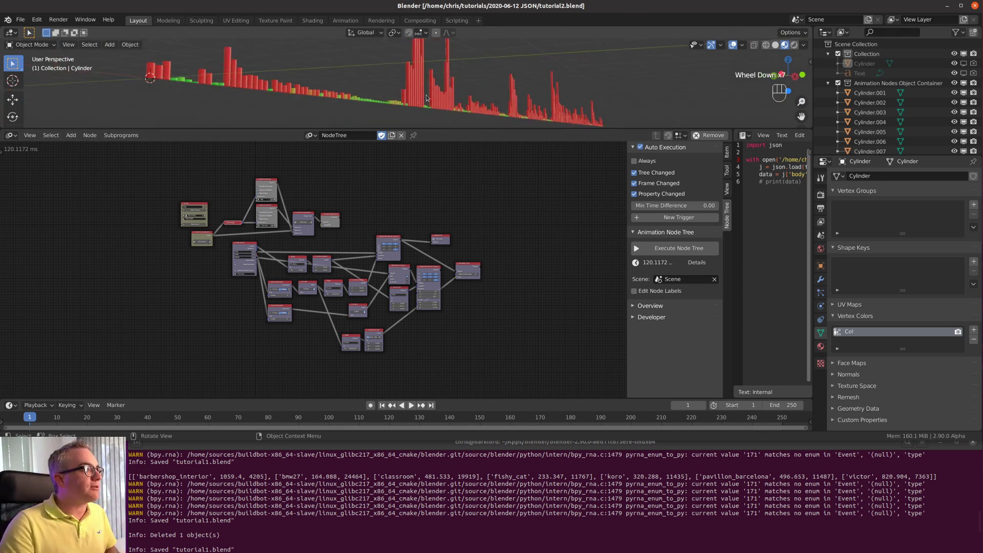
scroll(430, 88, up, 7)
scroll(431, 88, up, 5)
scroll(333, 416, up, 5)
scroll(356, 361, up, 7)
scroll(356, 361, up, 6)
middle_drag(356, 361, 411, 215)
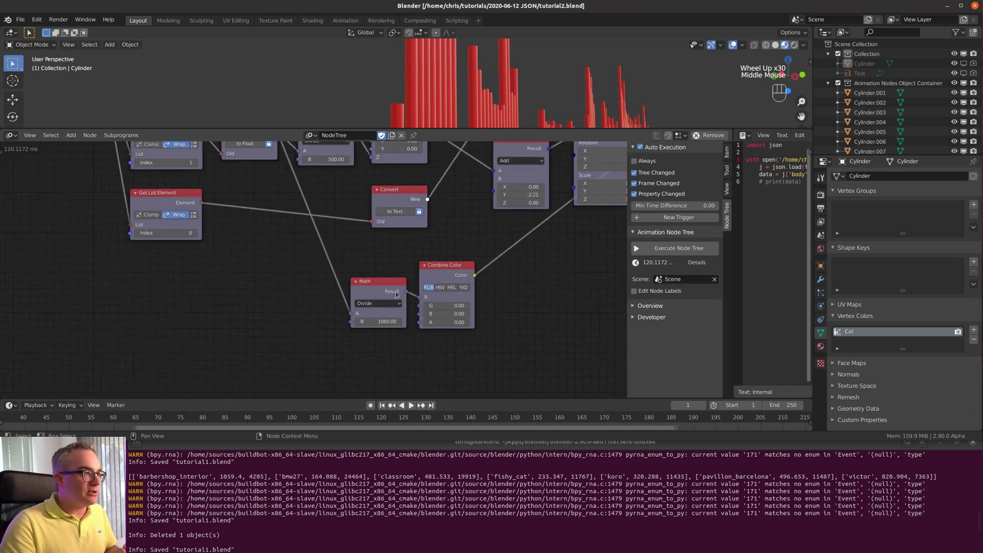
scroll(490, 99, down, 15)
middle_drag(490, 99, 485, 93)
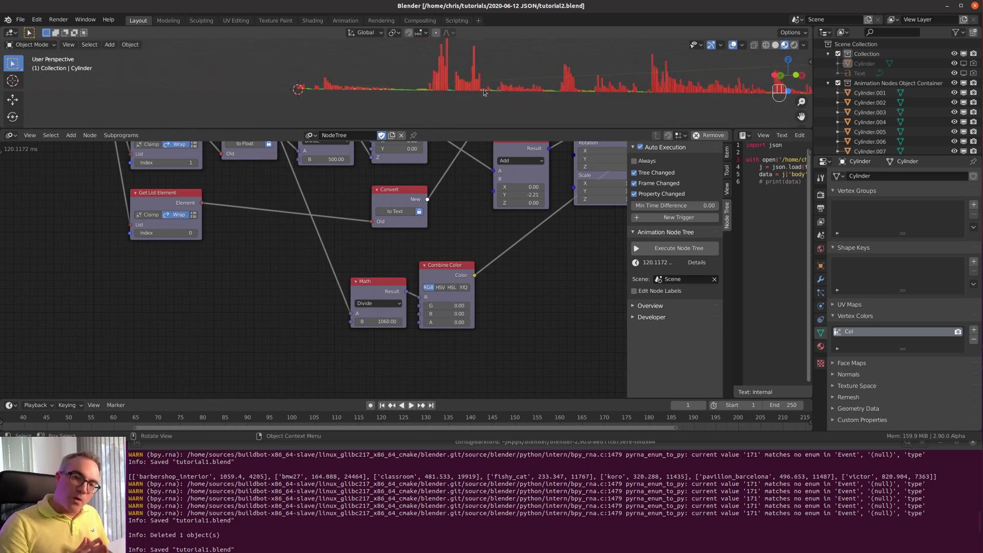